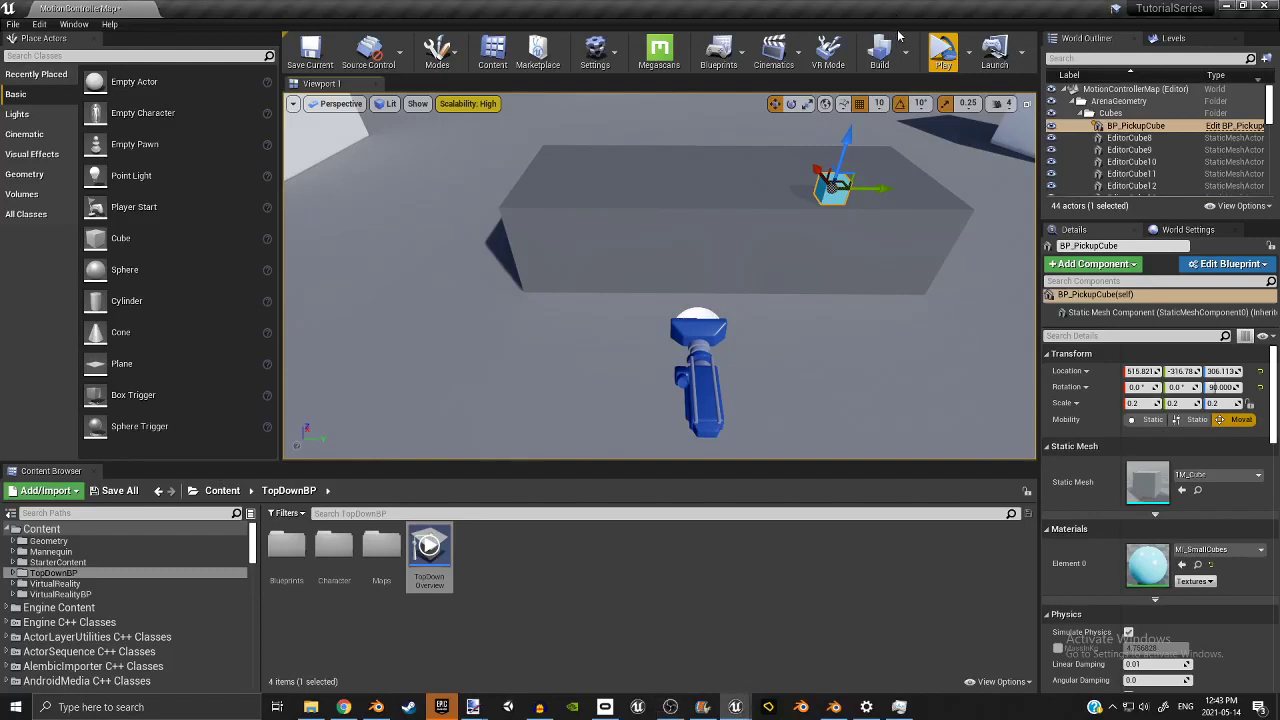
Play-test the VR level around the table and stop the session.
{"action": "right_click_drag", "start_coordinate": [535, 303], "coordinate": [624, 292]}
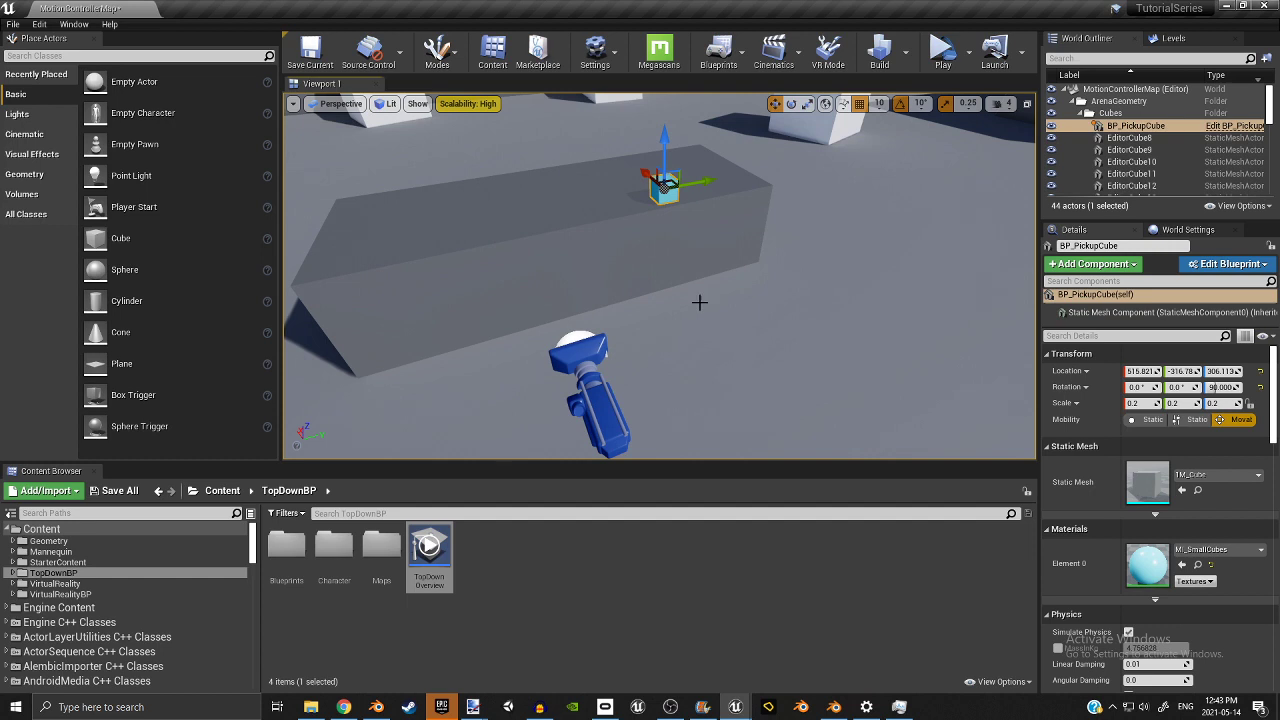
{"action": "right_click_drag", "start_coordinate": [700, 302], "coordinate": [650, 200]}
{"action": "middle_click_drag", "start_coordinate": [706, 303], "coordinate": [703, 352]}
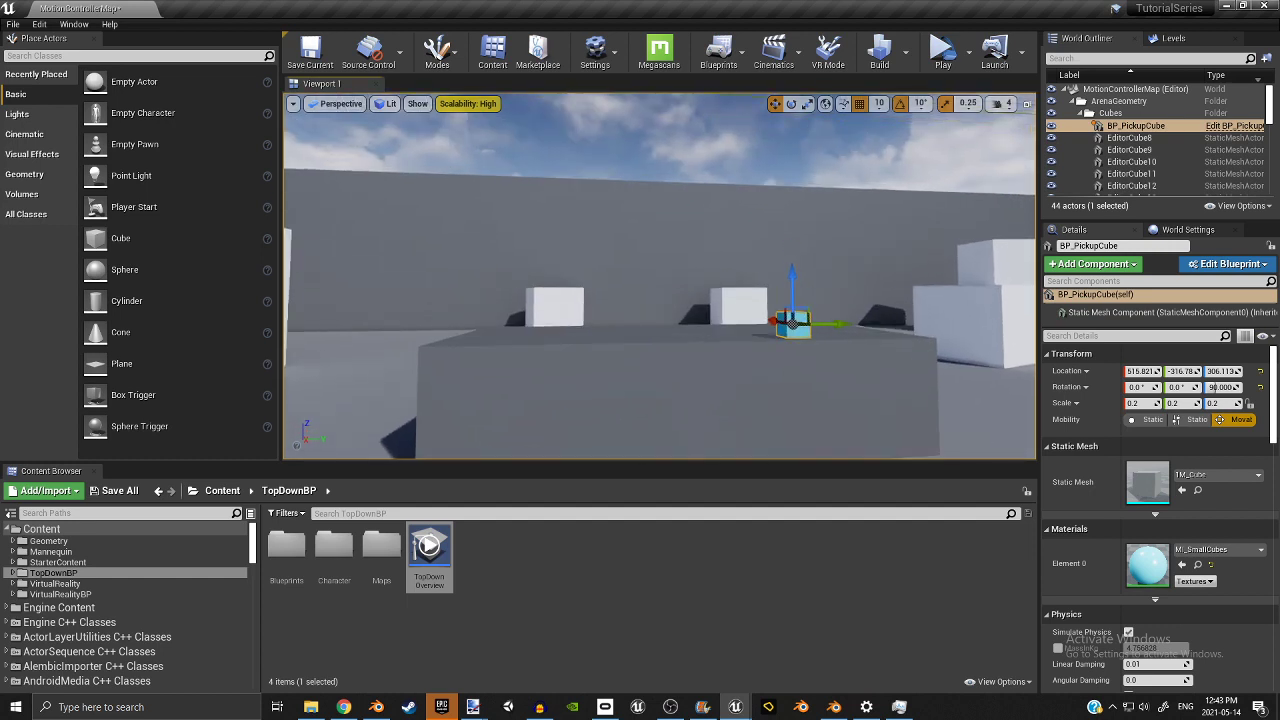
{"action": "left_click", "coordinate": [942, 52]}
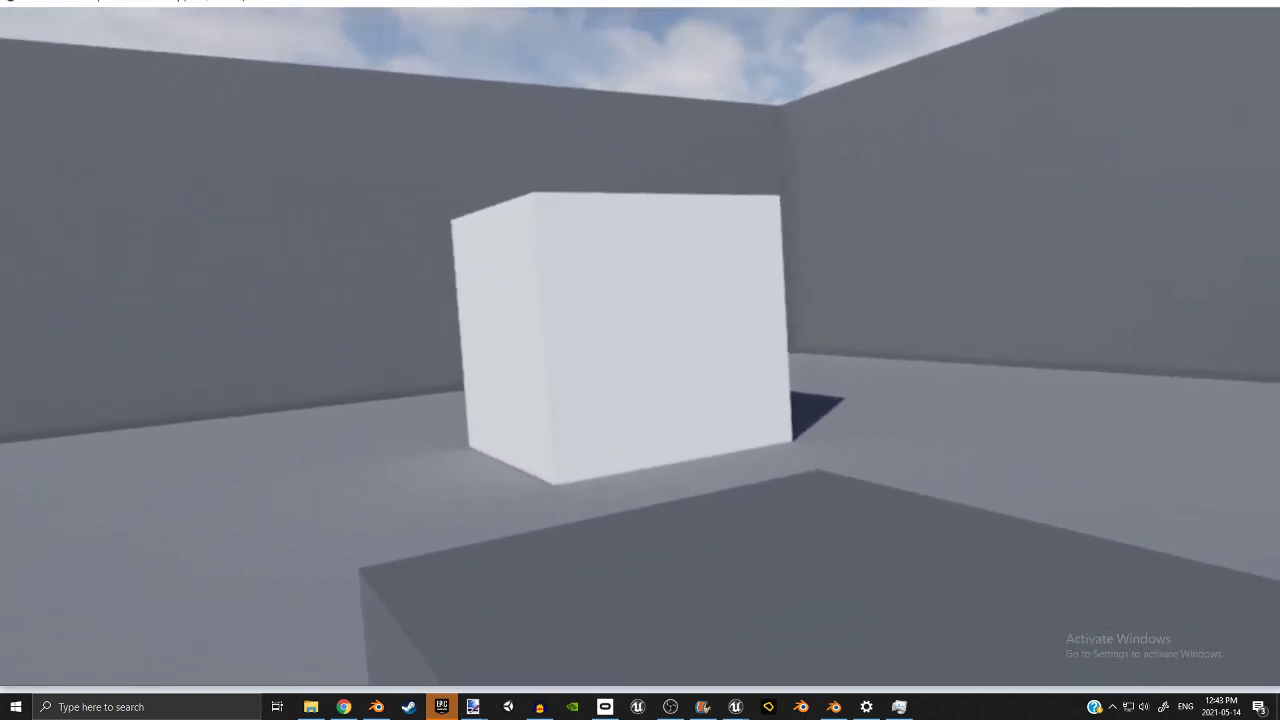
{"action": "key", "text": "Escape"}
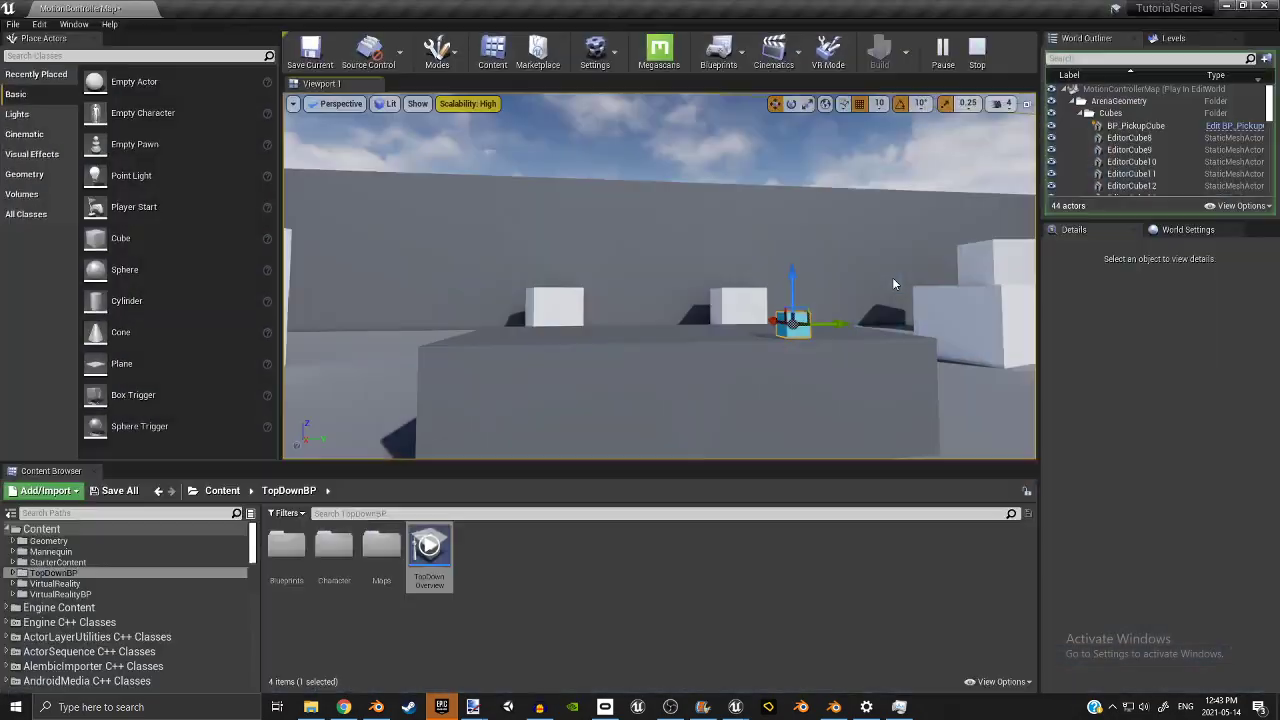
{"action": "key", "text": "Escape"}
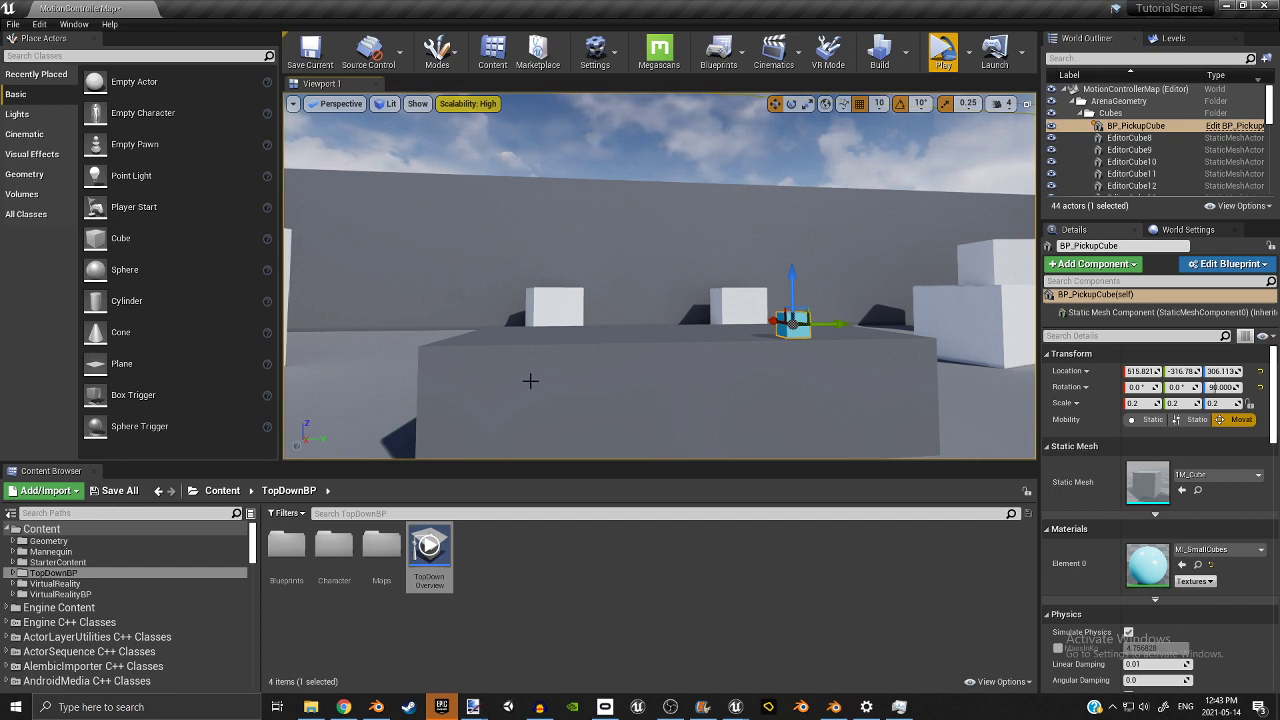
Slide the pickup cube along the table to a Y location of -246.78.
{"action": "right_click_drag", "start_coordinate": [529, 380], "coordinate": [498, 435]}
{"action": "key", "text": "w"}
{"action": "right_click_drag", "start_coordinate": [609, 280], "coordinate": [609, 330]}
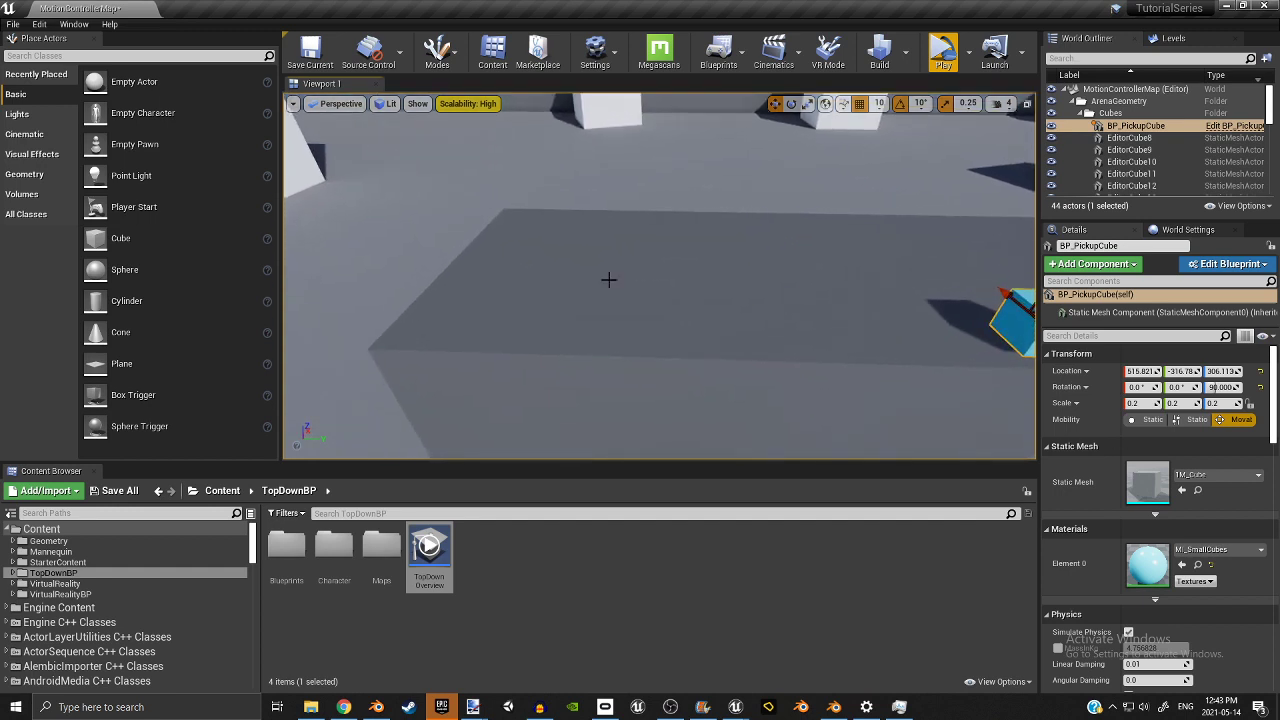
{"action": "right_click_drag", "start_coordinate": [631, 285], "coordinate": [737, 300]}
{"action": "left_click_drag", "start_coordinate": [918, 268], "coordinate": [1066, 279]}
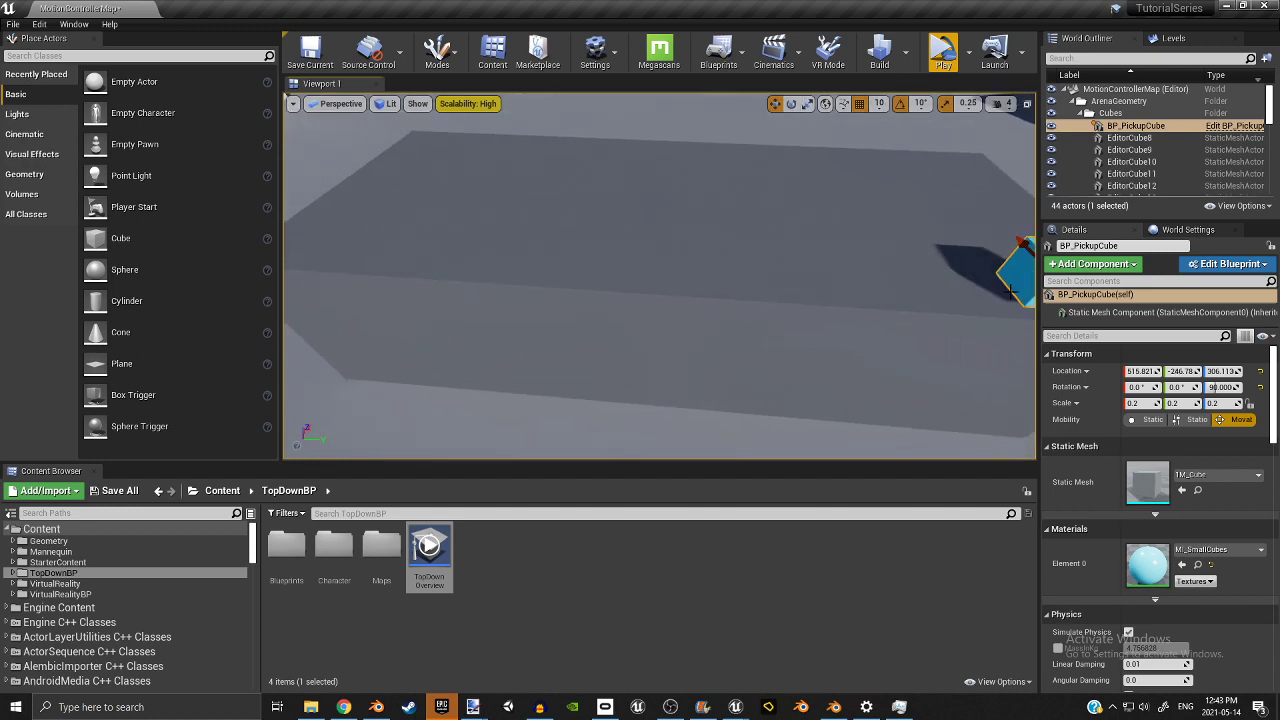
{"action": "right_click_drag", "start_coordinate": [713, 285], "coordinate": [758, 258]}
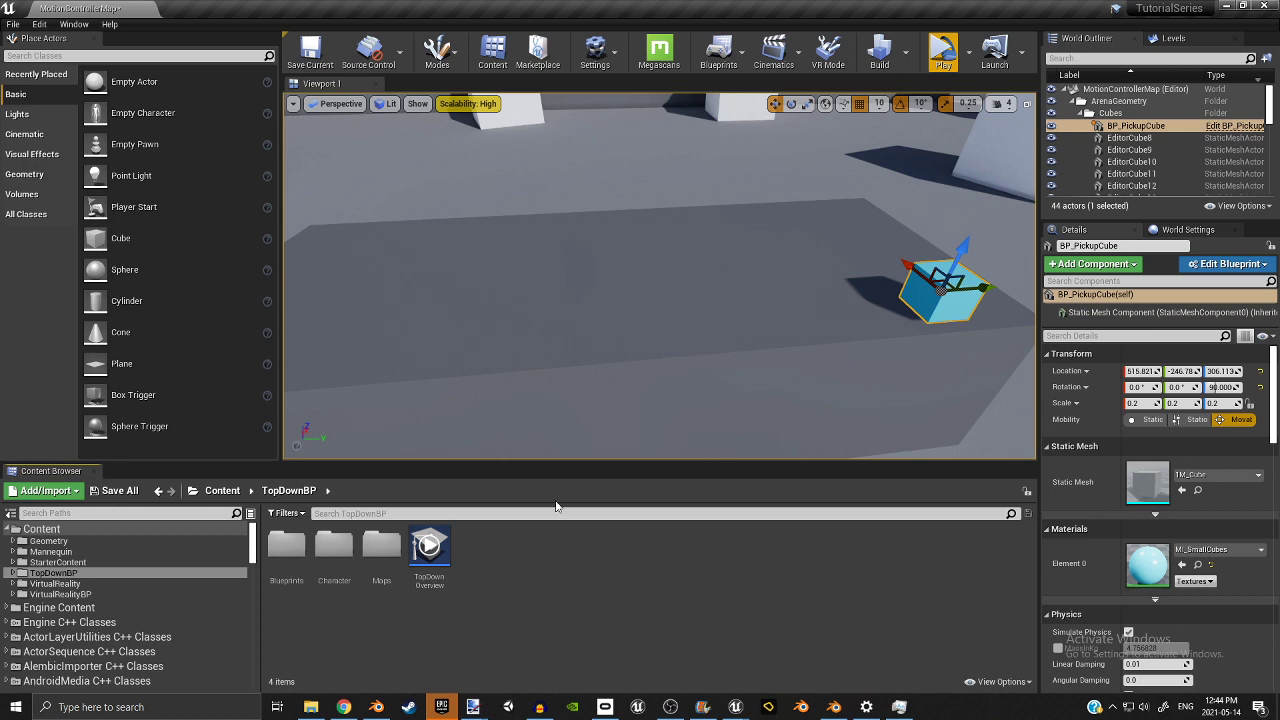
Place a basic cube on the table, raise it to Z 340, and make its mobility Movable.
{"action": "right_click_drag", "start_coordinate": [594, 289], "coordinate": [580, 289]}
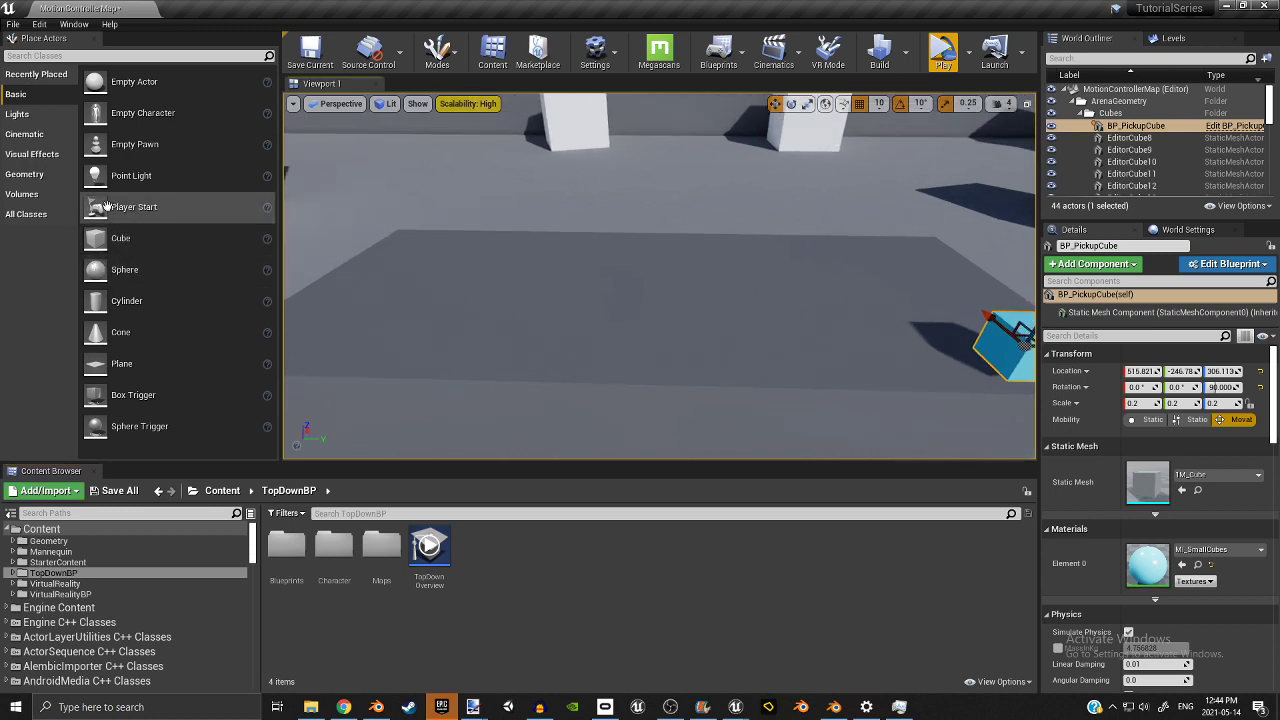
{"action": "left_click_drag", "start_coordinate": [141, 234], "coordinate": [603, 258]}
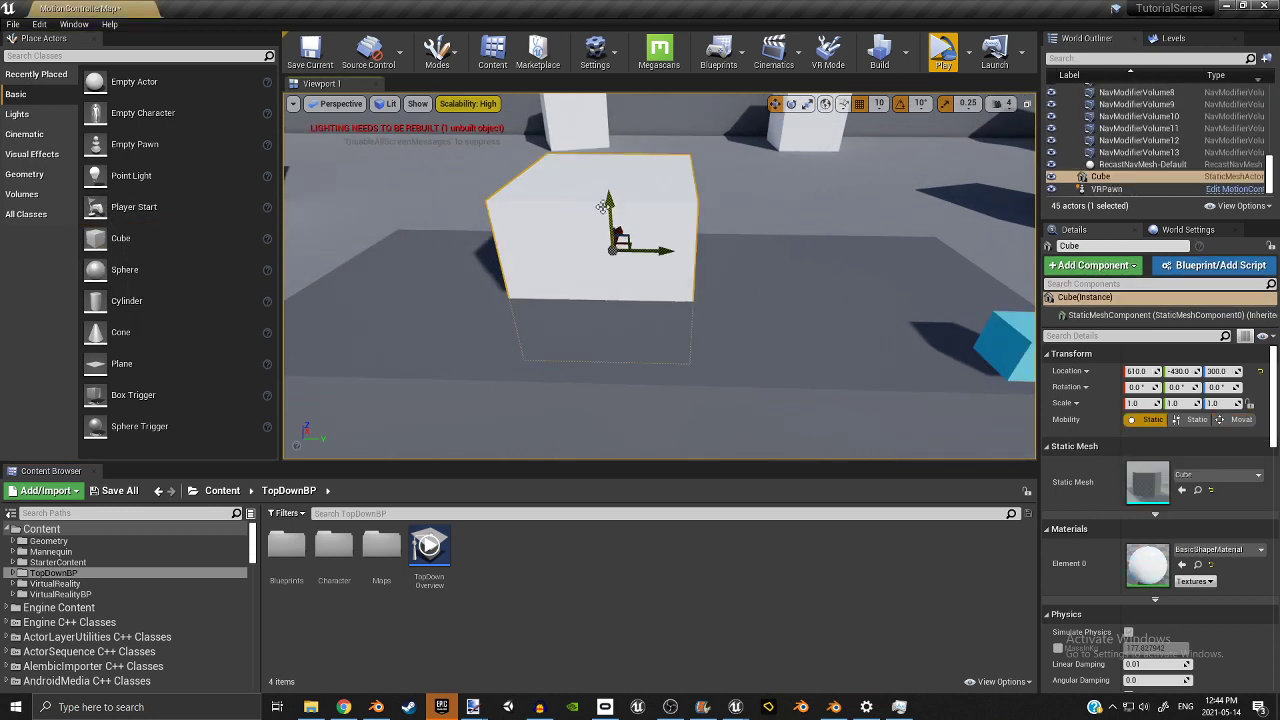
{"action": "left_click_drag", "start_coordinate": [603, 206], "coordinate": [586, 138]}
{"action": "right_click_drag", "start_coordinate": [586, 138], "coordinate": [1162, 528]}
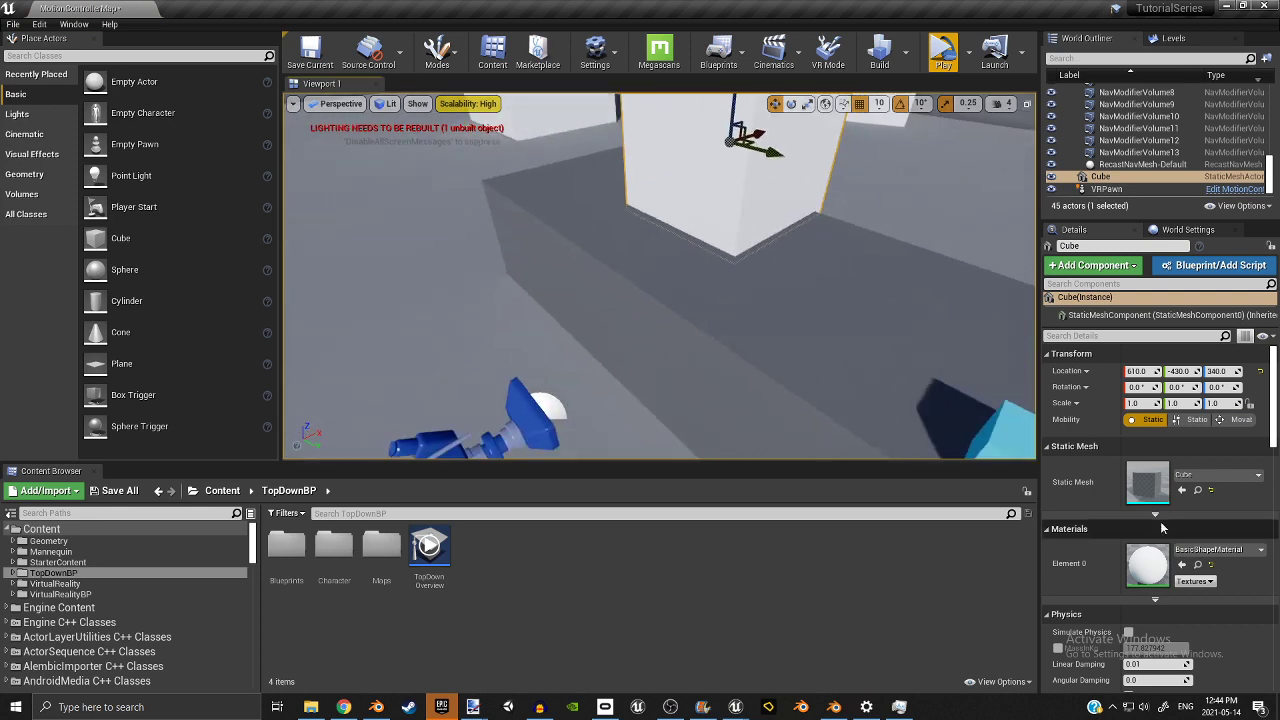
{"action": "left_click", "coordinate": [1241, 421]}
{"action": "right_click_drag", "start_coordinate": [680, 369], "coordinate": [658, 388]}
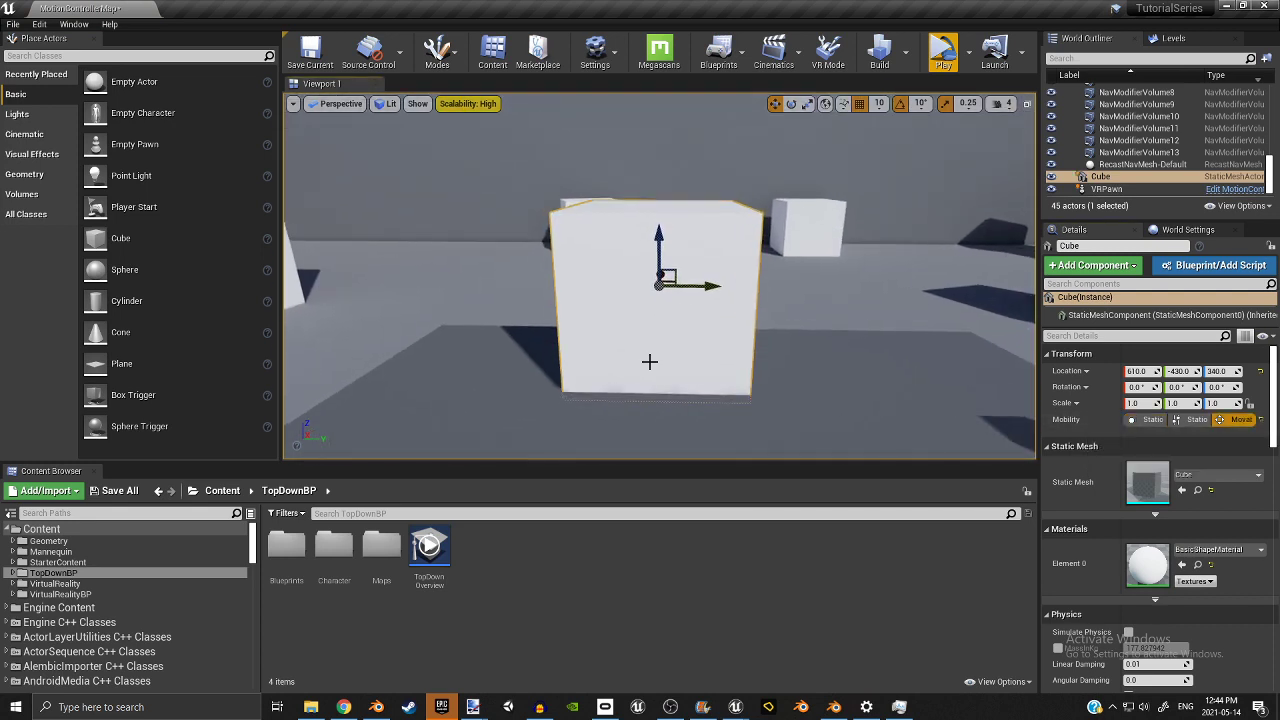
Convert the cube into a StaticMeshActor subclass blueprint named Monitor in the VirtualRealityBP/Blueprints folder.
{"action": "left_click", "coordinate": [1220, 265]}
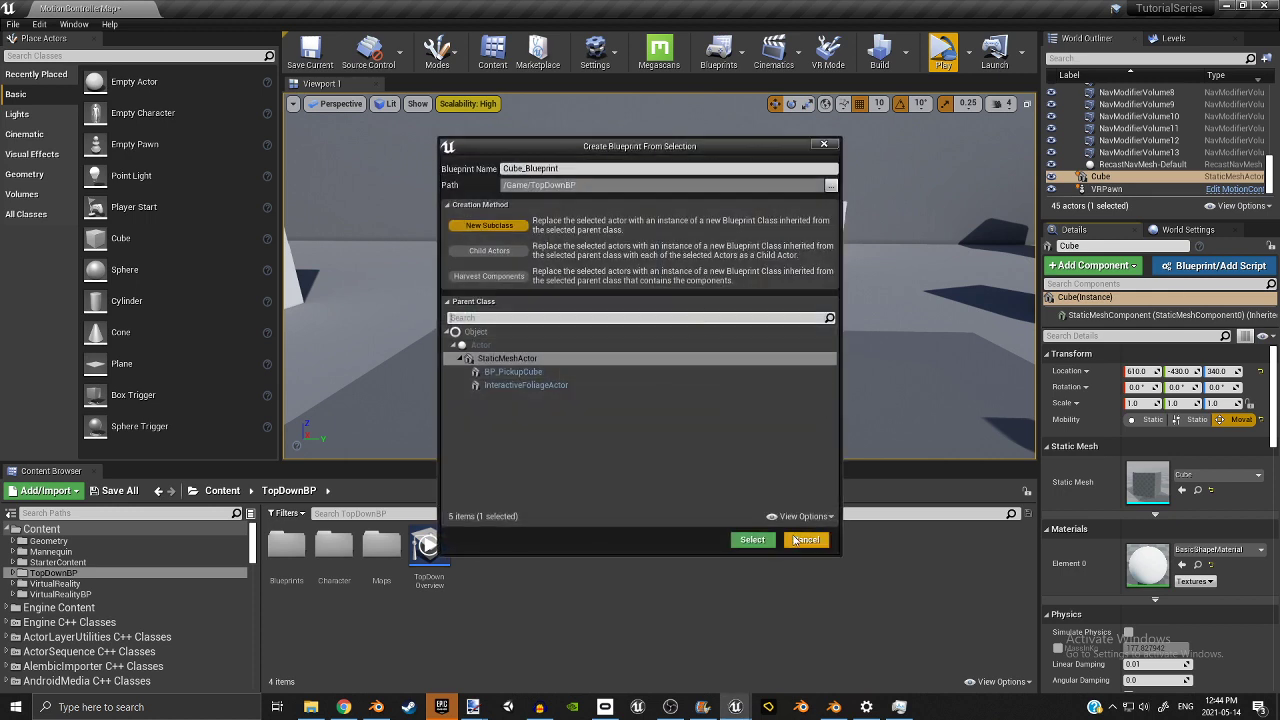
{"action": "left_click", "coordinate": [830, 187]}
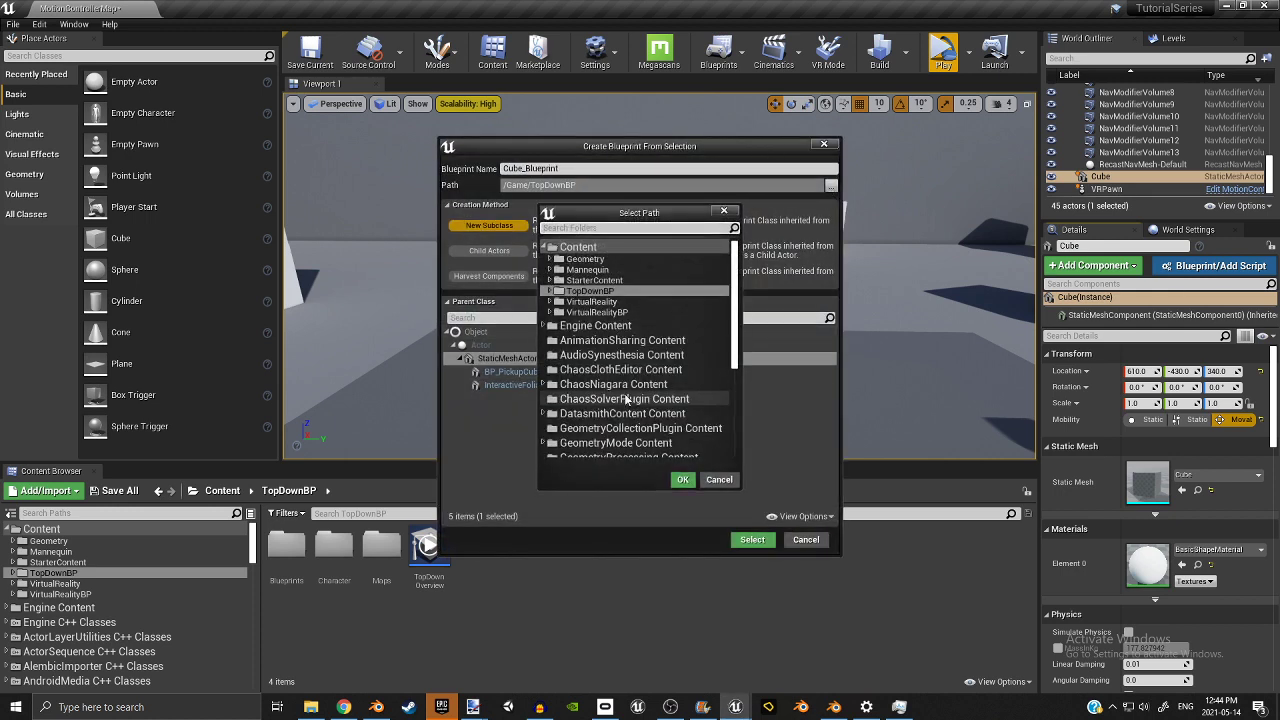
{"action": "left_click", "coordinate": [552, 312]}
{"action": "left_click", "coordinate": [592, 323]}
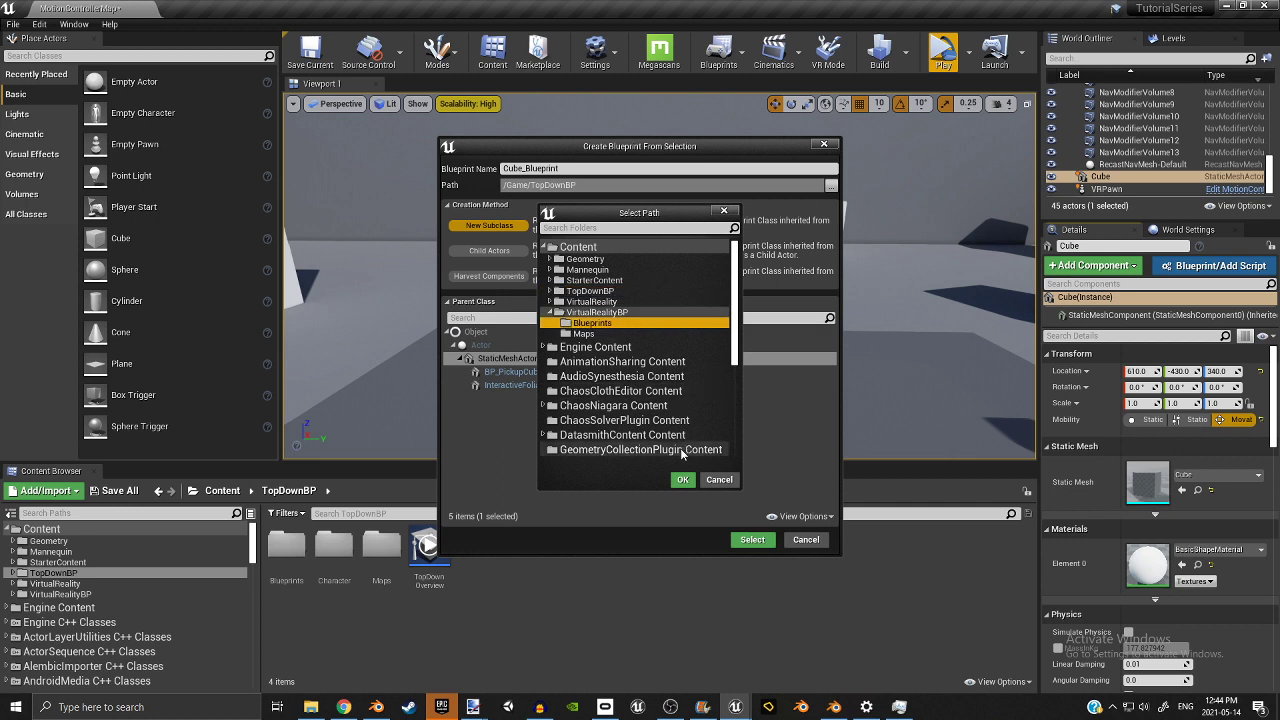
{"action": "left_click", "coordinate": [682, 480]}
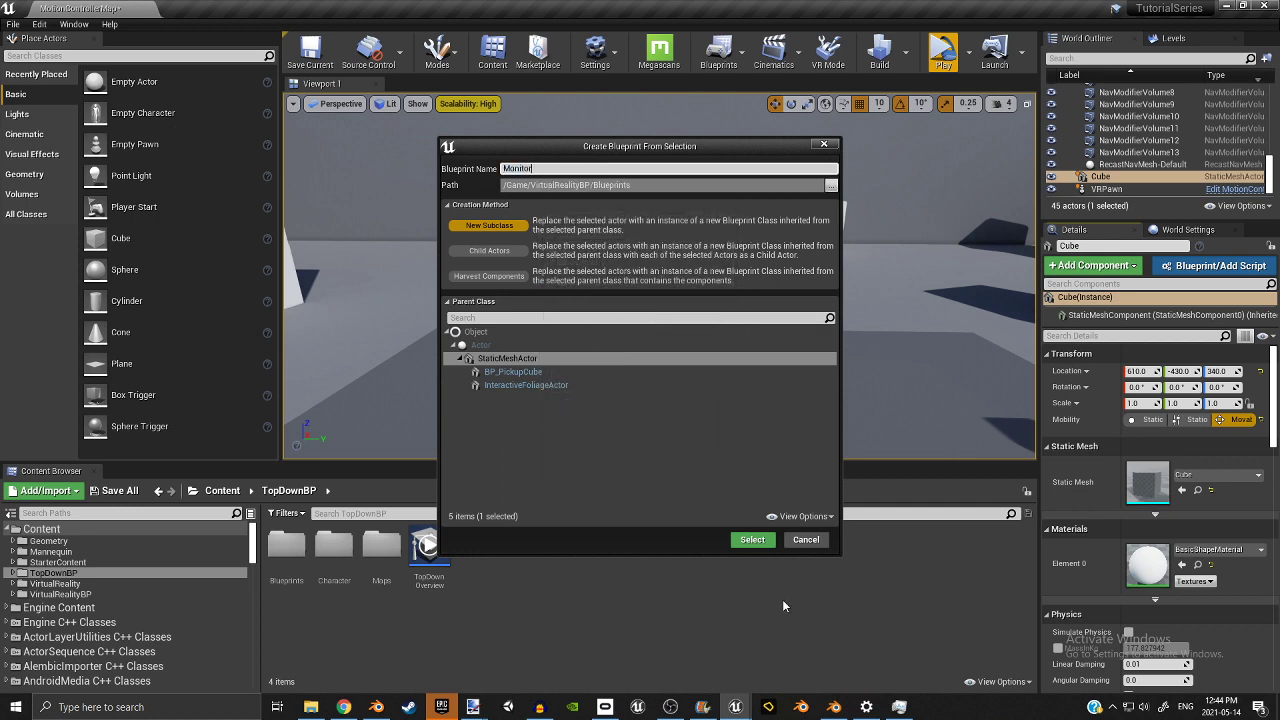
{"action": "left_click", "coordinate": [752, 541]}
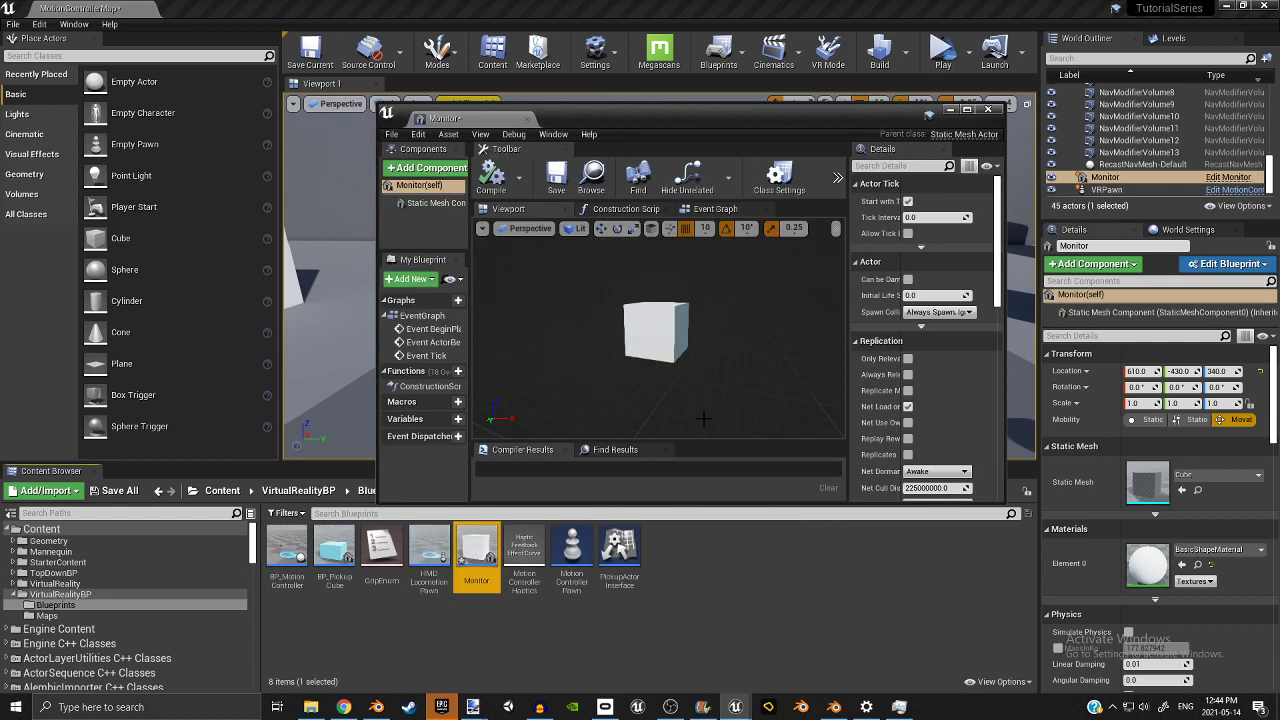
Add a Plane component under the Monitor's static mesh and move it along X to 50.
{"action": "left_click", "coordinate": [438, 203]}
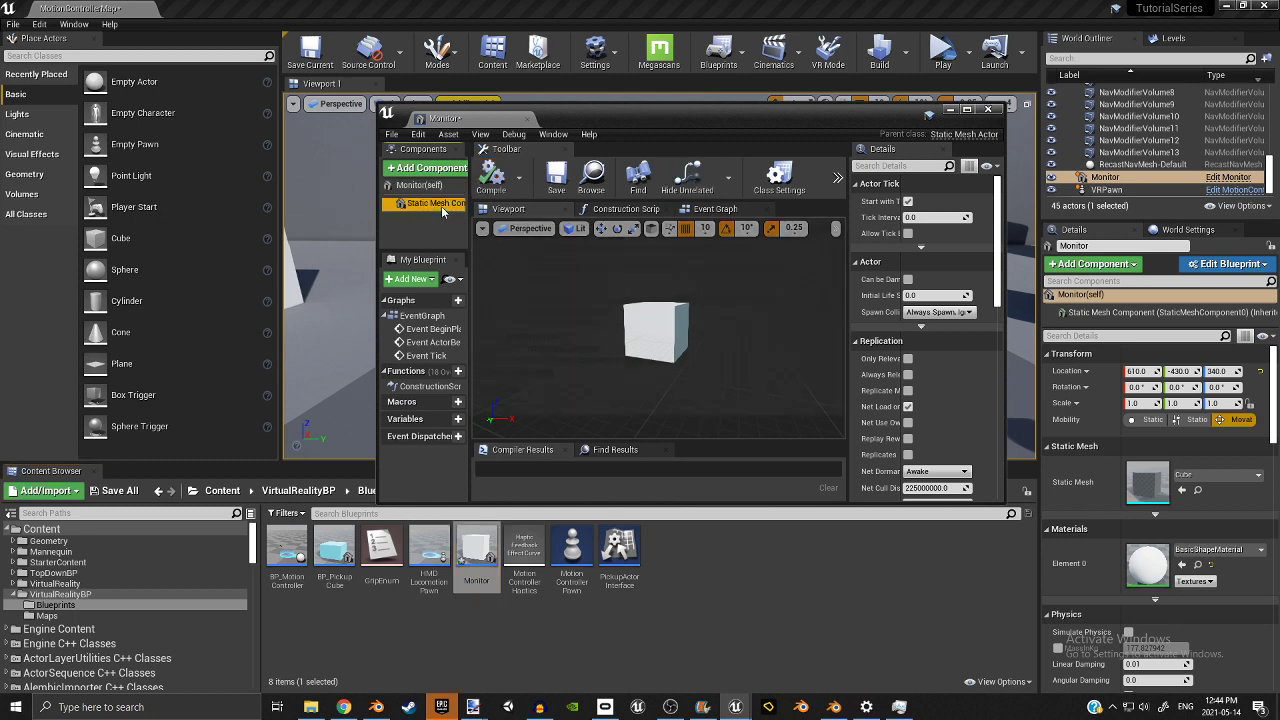
{"action": "left_click", "coordinate": [436, 168]}
{"action": "type", "text": "plane"}
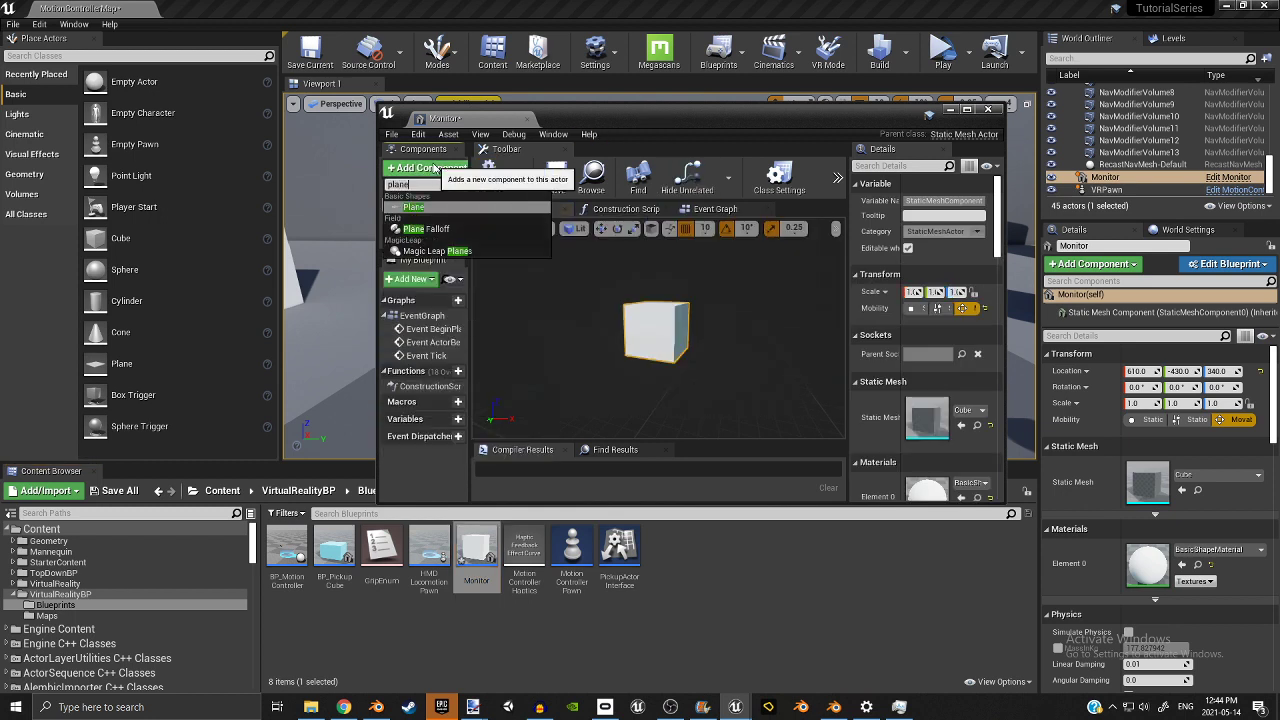
{"action": "key", "text": "Return"}
{"action": "right_click_drag", "start_coordinate": [684, 325], "coordinate": [676, 350]}
{"action": "left_click_drag", "start_coordinate": [672, 376], "coordinate": [768, 339]}
{"action": "right_click_drag", "start_coordinate": [759, 321], "coordinate": [785, 328]}
{"action": "left_click_drag", "start_coordinate": [679, 118], "coordinate": [748, 250]}
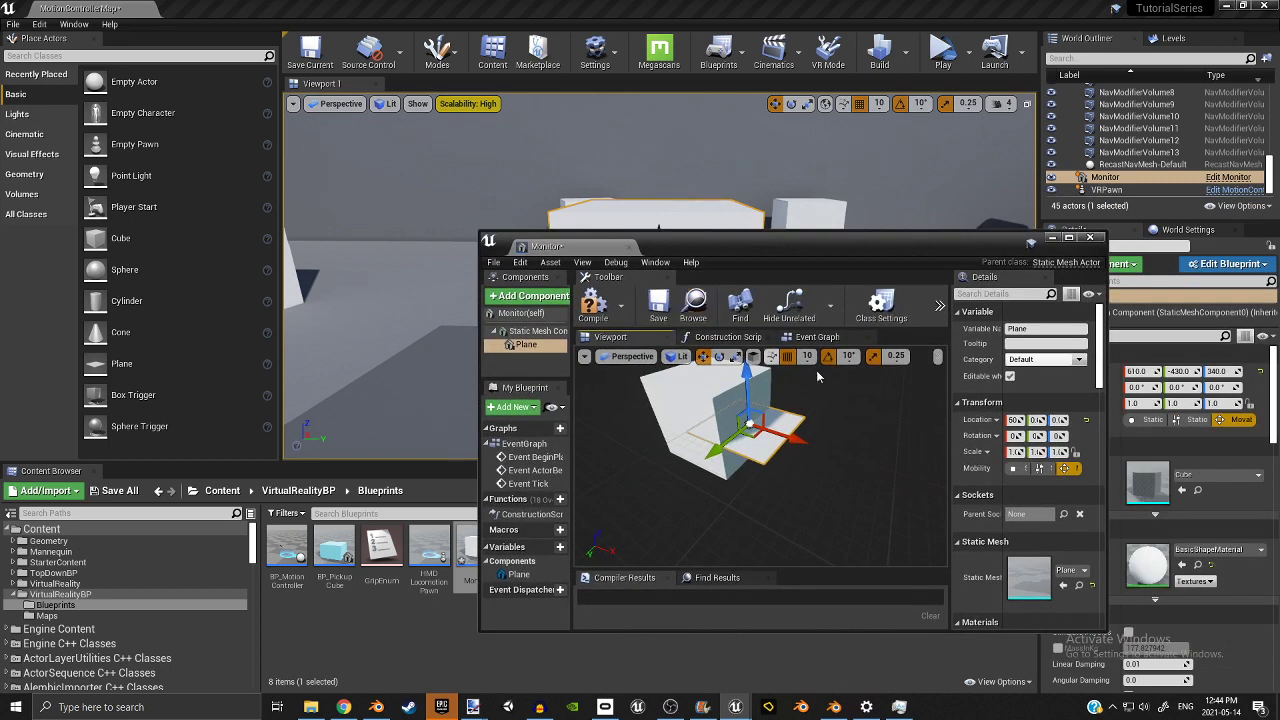
Rotate the plane upright so it lies parallel to the cube's side face.
{"action": "left_click", "coordinate": [718, 358]}
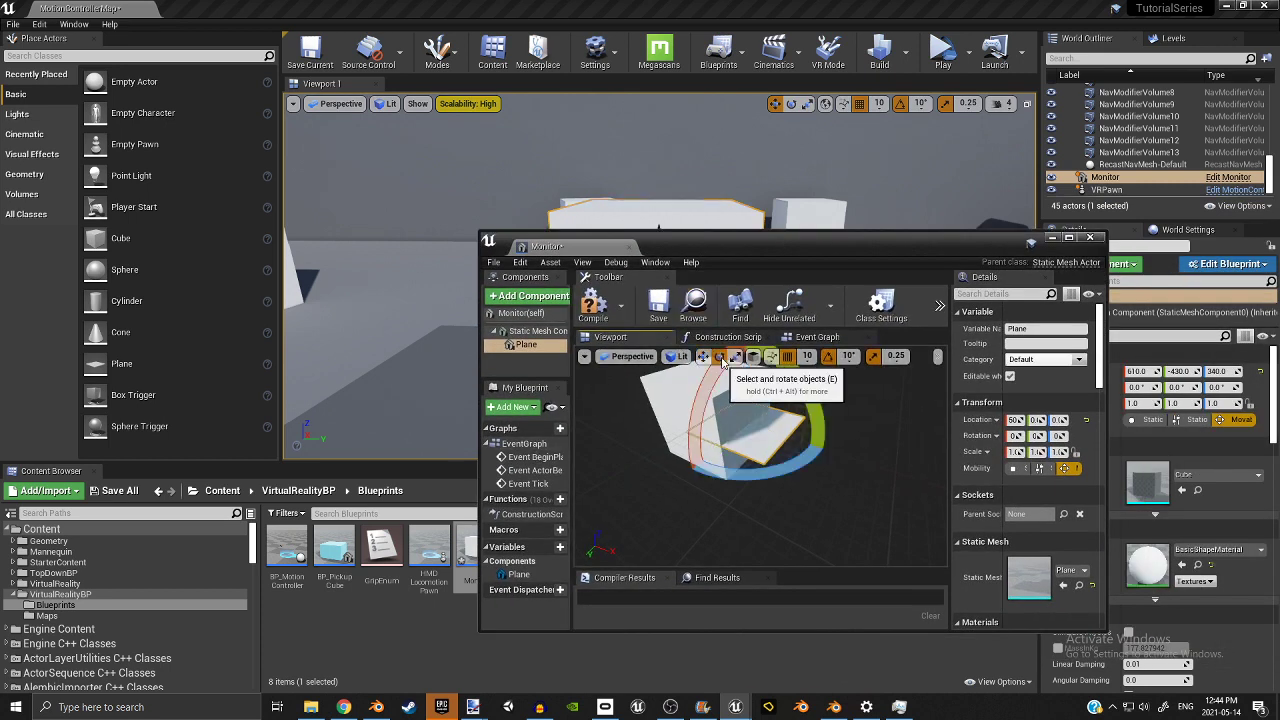
{"action": "right_click_drag", "start_coordinate": [785, 405], "coordinate": [799, 409]}
{"action": "left_click_drag", "start_coordinate": [802, 411], "coordinate": [736, 472]}
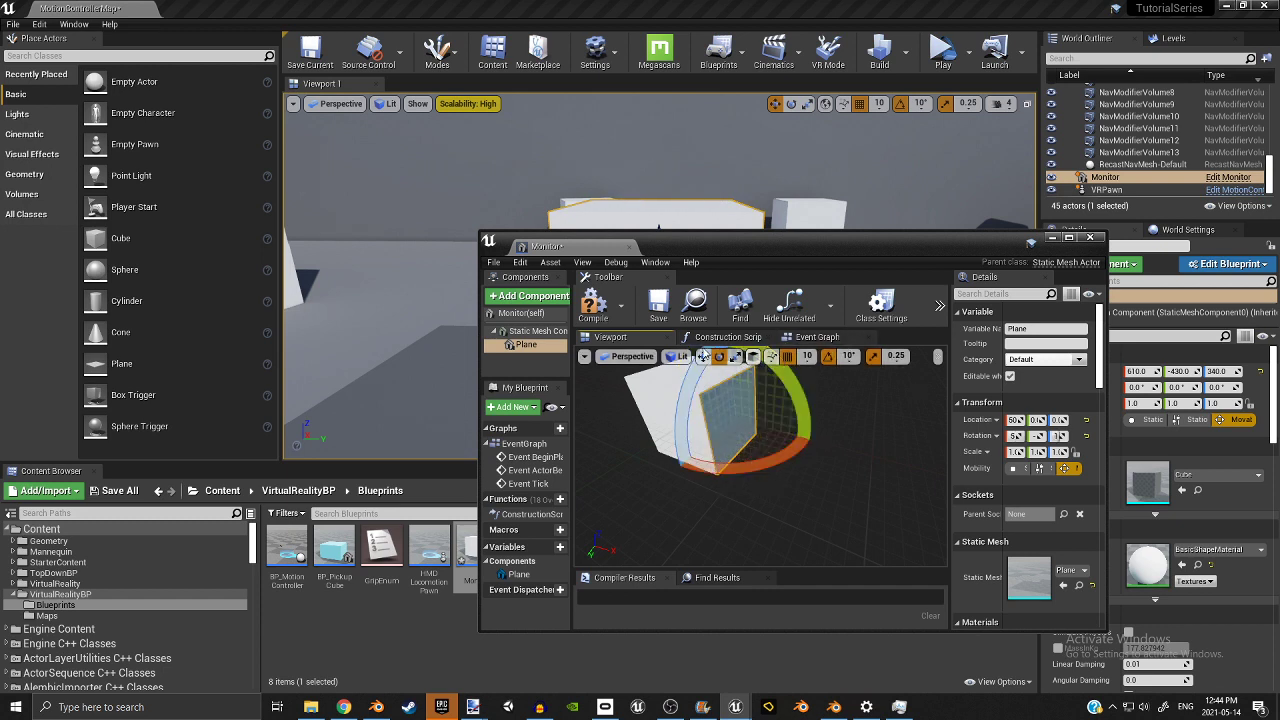
Scale the plane to 0.885, position it at about X 53.2 with grid snapping off, and compile the blueprint.
{"action": "left_click", "coordinate": [703, 357]}
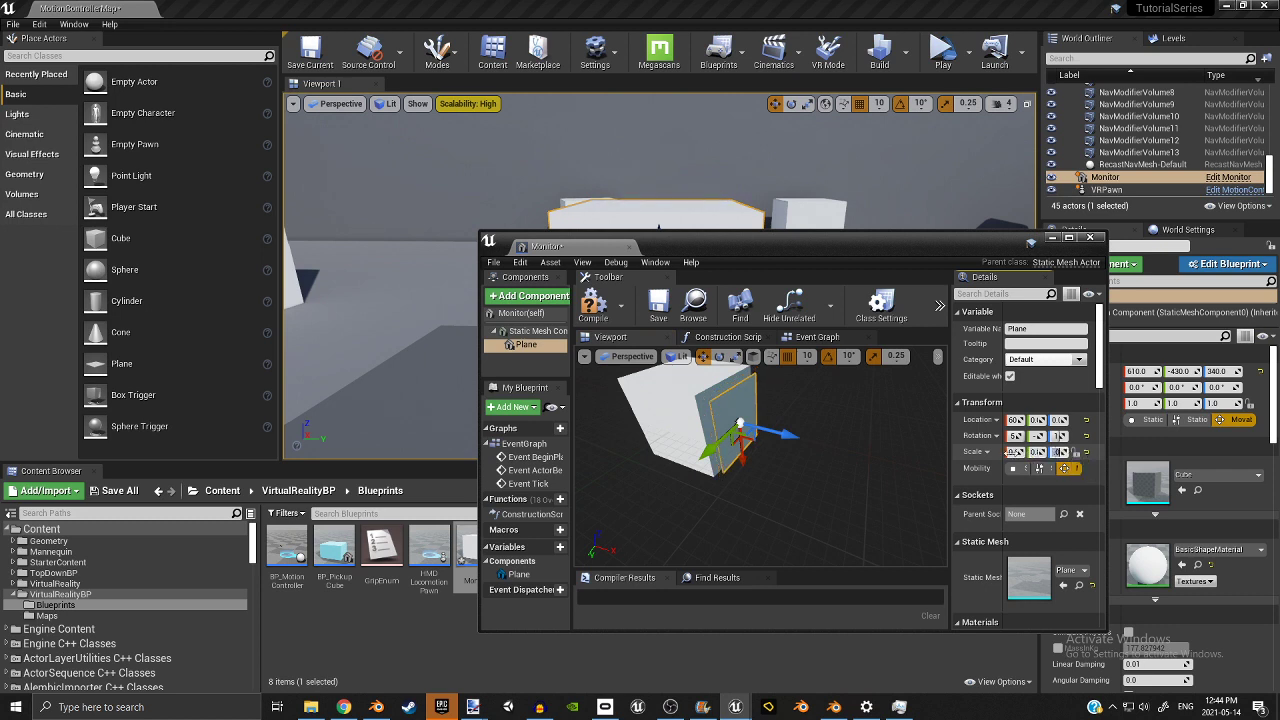
{"action": "left_click", "coordinate": [594, 305]}
{"action": "mouse_move", "coordinate": [752, 440]}
{"action": "right_mouse_down"}
{"action": "mouse_move", "coordinate": [680, 445]}
{"action": "mouse_move", "coordinate": [760, 430]}
{"action": "right_mouse_up"}
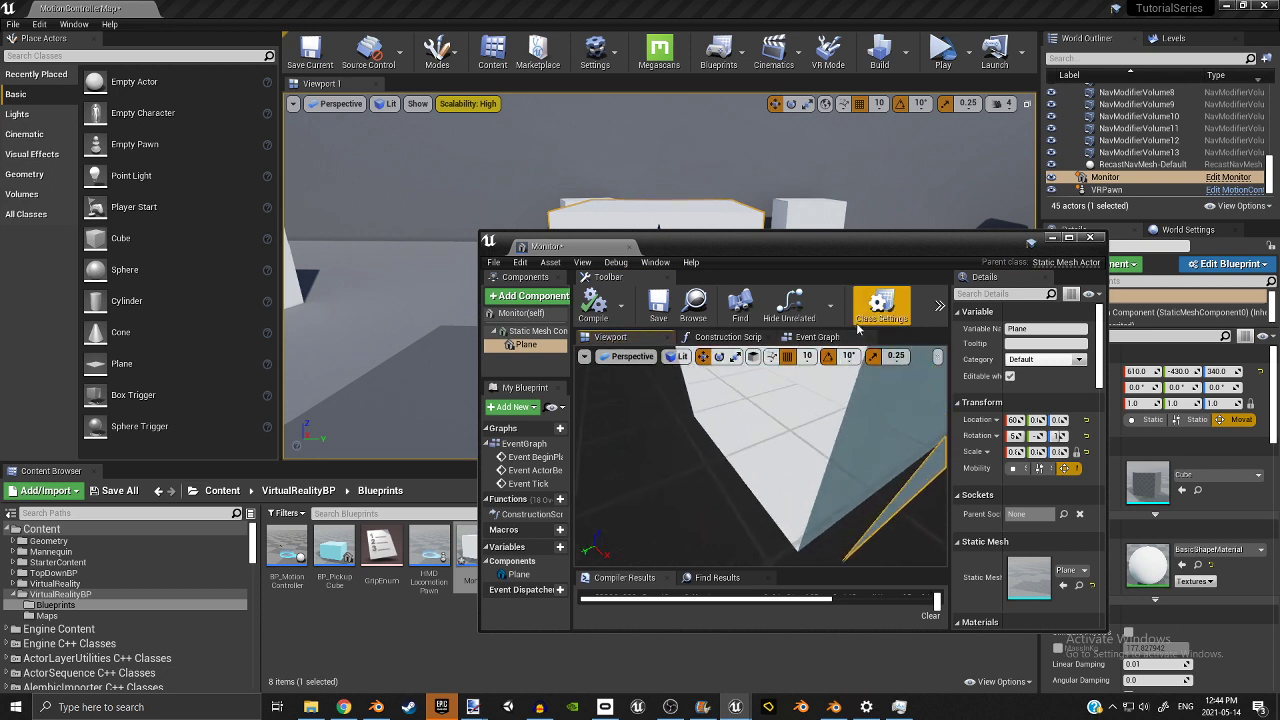
{"action": "left_click", "coordinate": [788, 358]}
{"action": "scroll", "coordinate": [850, 420], "scroll_direction": "down", "scroll_amount": 3}
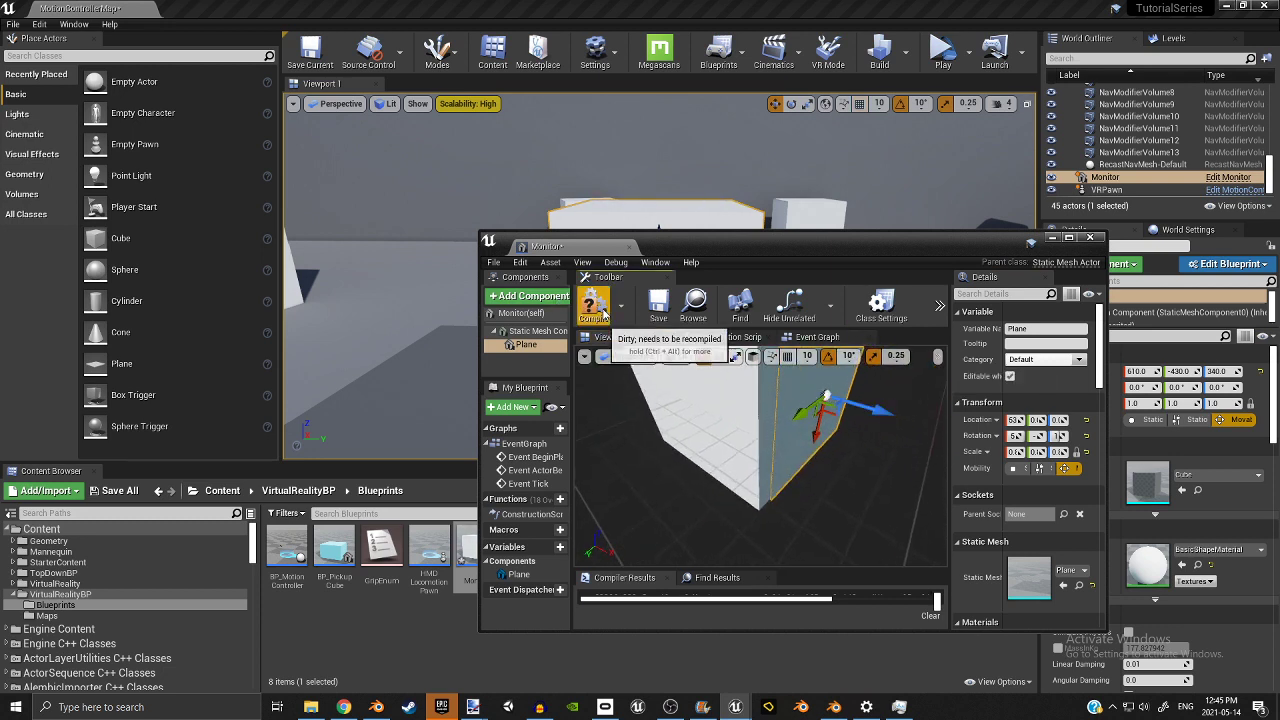
{"action": "left_click", "coordinate": [606, 312]}
Rotate the Monitor actor in the level to -180° about Z.
{"action": "left_click", "coordinate": [1052, 242]}
{"action": "right_click_drag", "start_coordinate": [627, 300], "coordinate": [740, 300]}
{"action": "right_click_drag", "start_coordinate": [739, 161], "coordinate": [785, 145]}
{"action": "left_click", "coordinate": [795, 113]}
{"action": "left_click", "coordinate": [791, 105]}
{"action": "left_click", "coordinate": [690, 210]}
{"action": "right_click_drag", "start_coordinate": [690, 210], "coordinate": [690, 310]}
{"action": "left_click_drag", "start_coordinate": [459, 180], "coordinate": [487, 186]}
{"action": "right_click_drag", "start_coordinate": [491, 212], "coordinate": [571, 262]}
Reopen the Monitor blueprint, show its Event Graph, and maximize the editor.
{"action": "left_click", "coordinate": [1232, 263]}
{"action": "left_click", "coordinate": [1150, 293]}
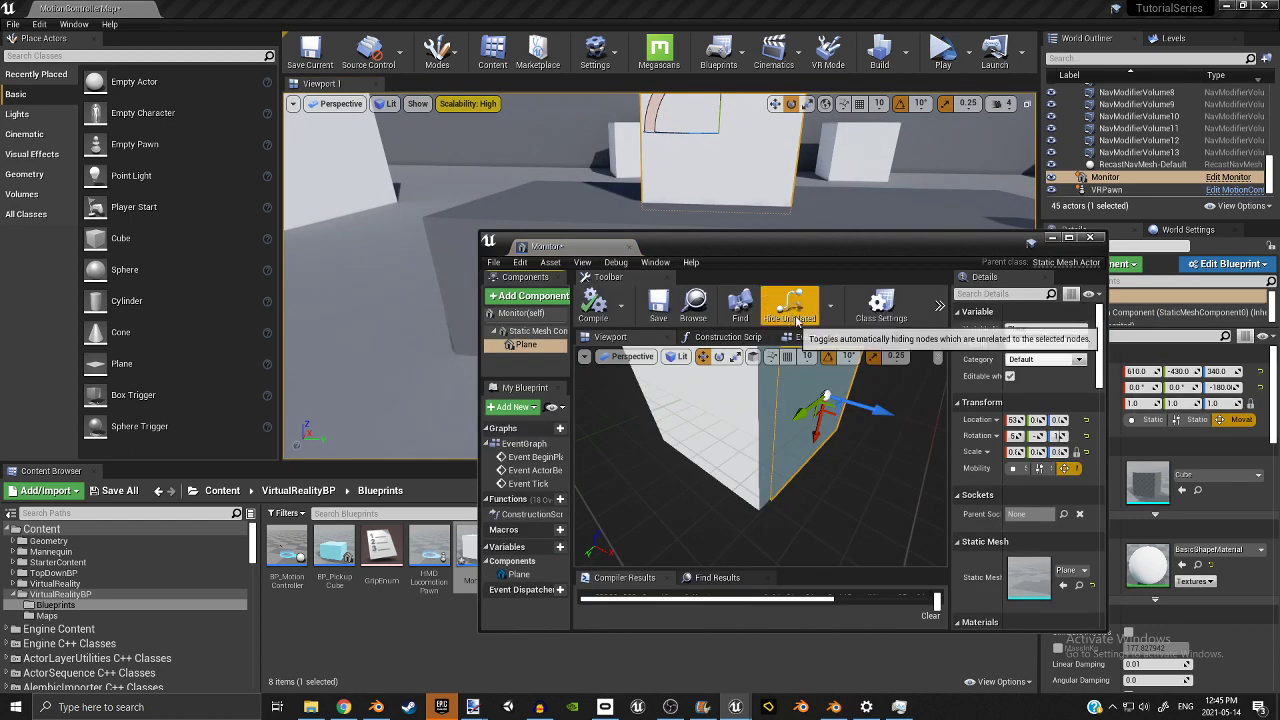
{"action": "left_click", "coordinate": [812, 337]}
{"action": "double_click", "coordinate": [764, 241]}
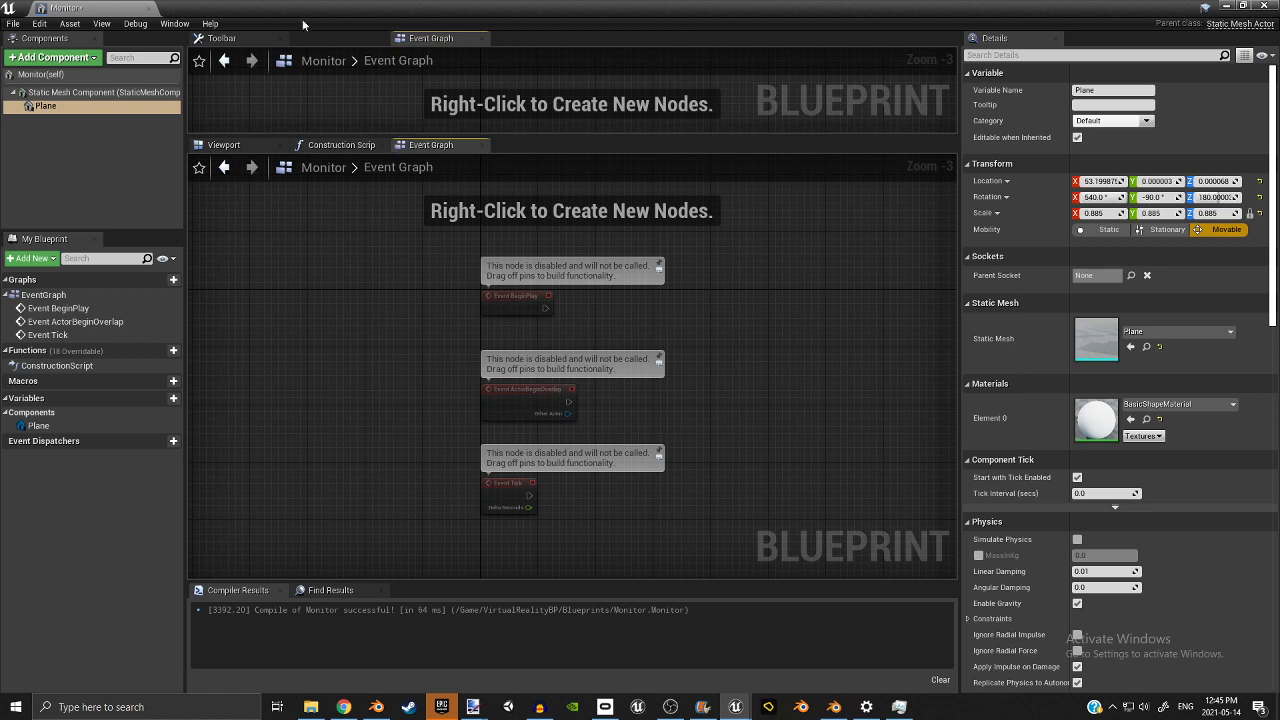
Shrink the blueprint editor's toolbar area and look through the Construction Script and Event Graph.
{"action": "left_click", "coordinate": [222, 38]}
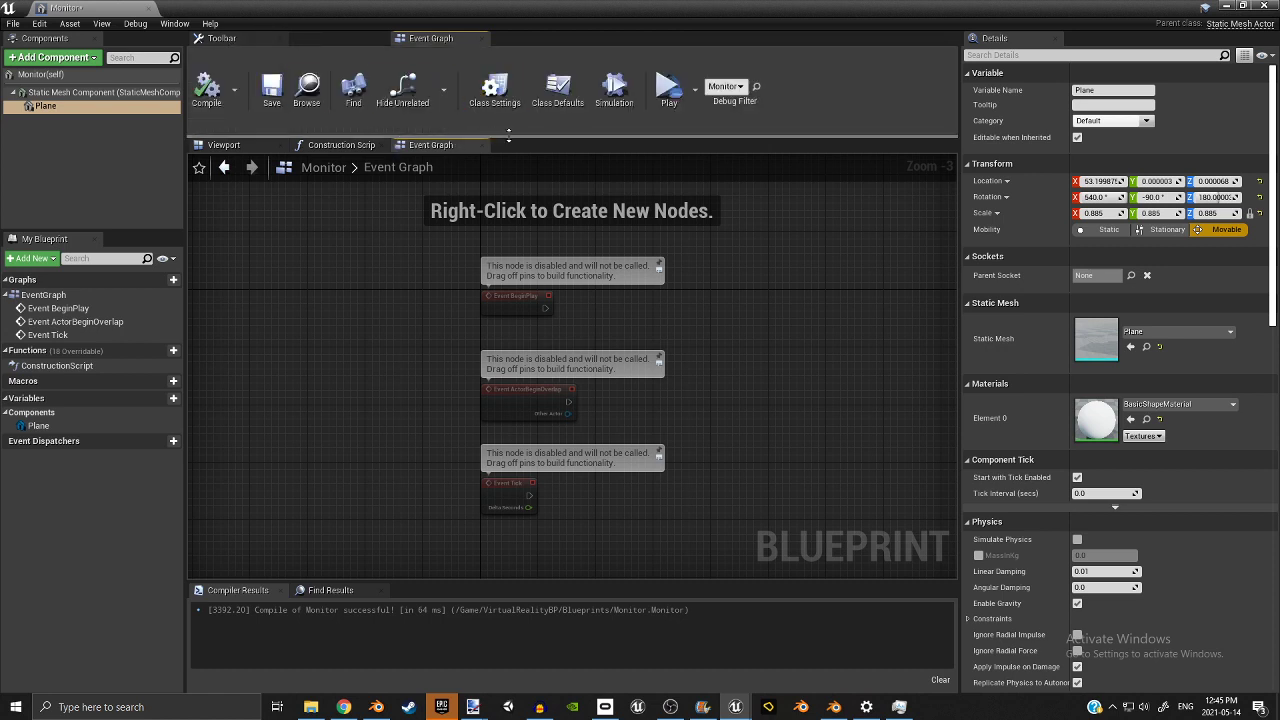
{"action": "left_click_drag", "start_coordinate": [508, 135], "coordinate": [495, 90]}
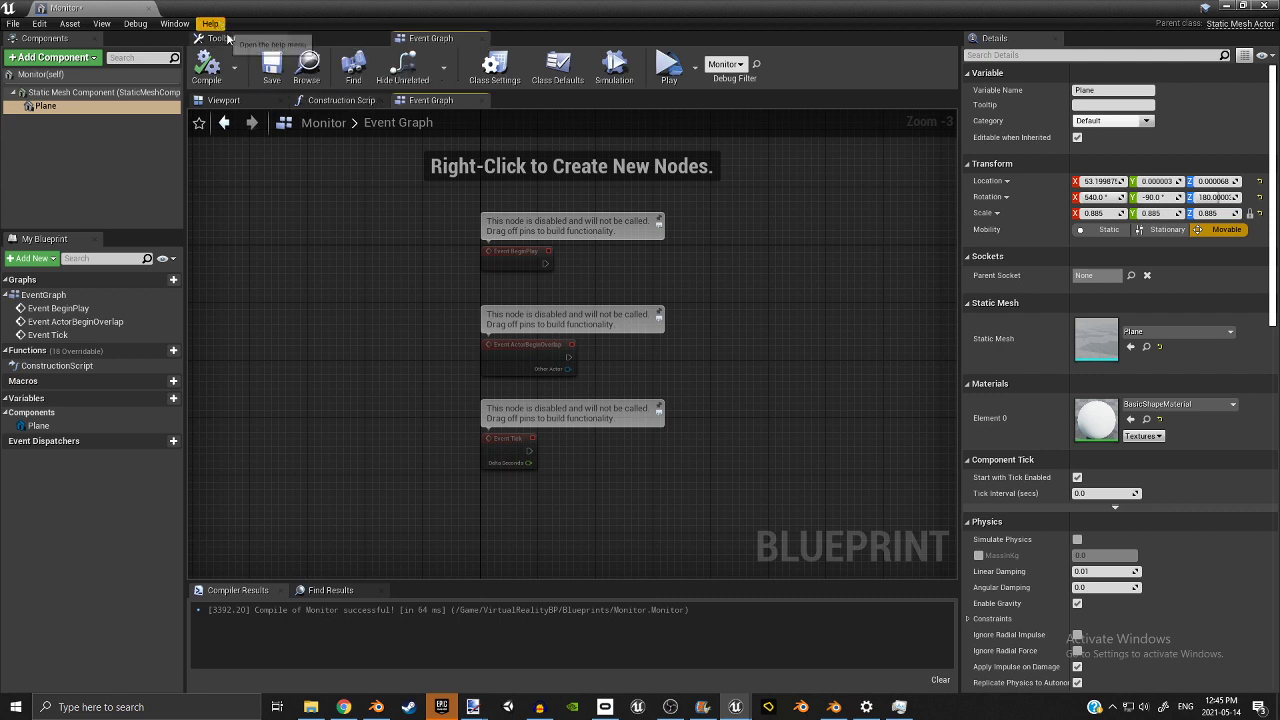
{"action": "left_click", "coordinate": [247, 101]}
{"action": "left_click", "coordinate": [341, 100]}
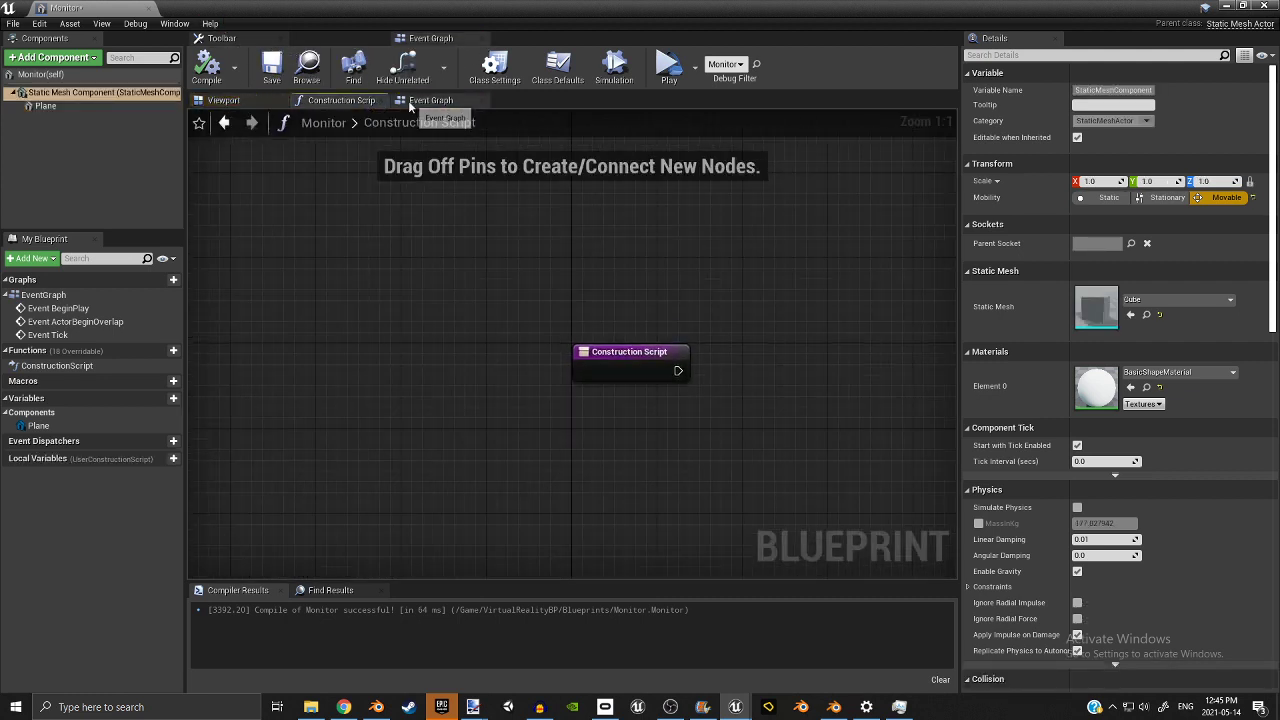
{"action": "left_click", "coordinate": [430, 100]}
Close and reopen the Monitor blueprint editor, then show the model preview.
{"action": "left_click", "coordinate": [1268, 6]}
{"action": "left_click", "coordinate": [1215, 180]}
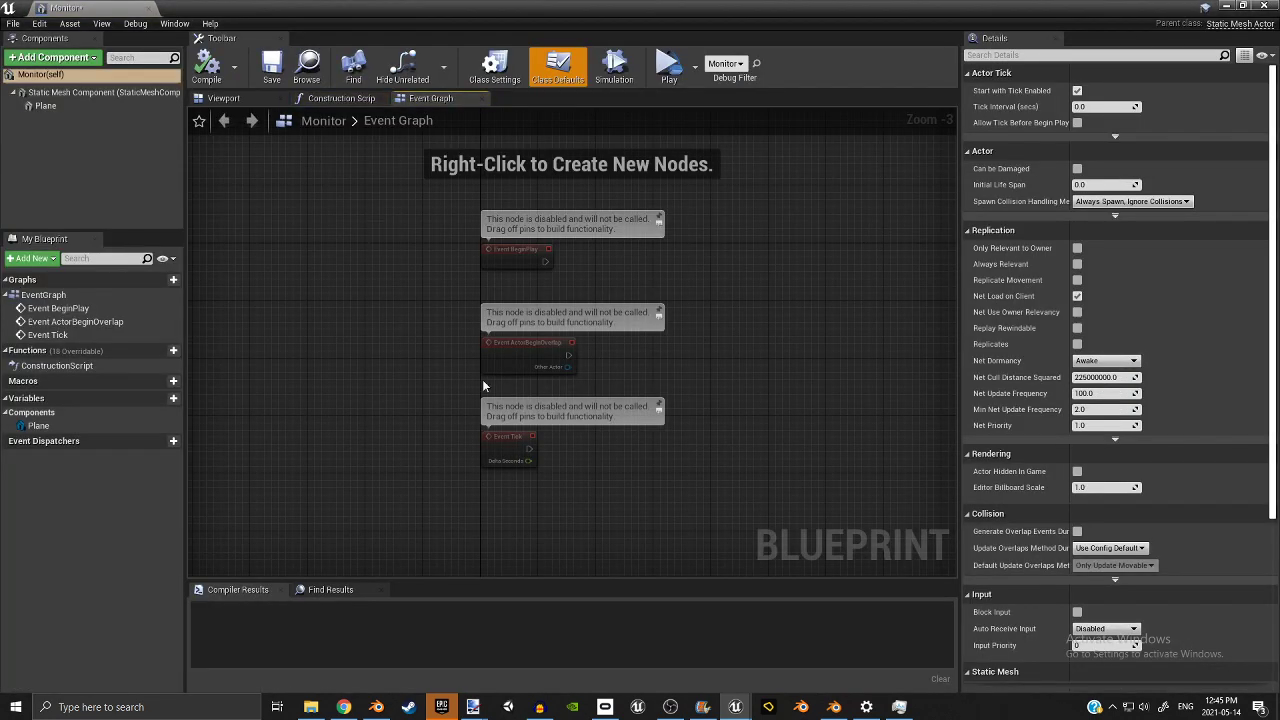
{"action": "scroll", "coordinate": [482, 380], "scroll_direction": "up", "scroll_amount": 3}
{"action": "right_click_drag", "start_coordinate": [584, 272], "coordinate": [513, 324]}
{"action": "left_click", "coordinate": [222, 98]}
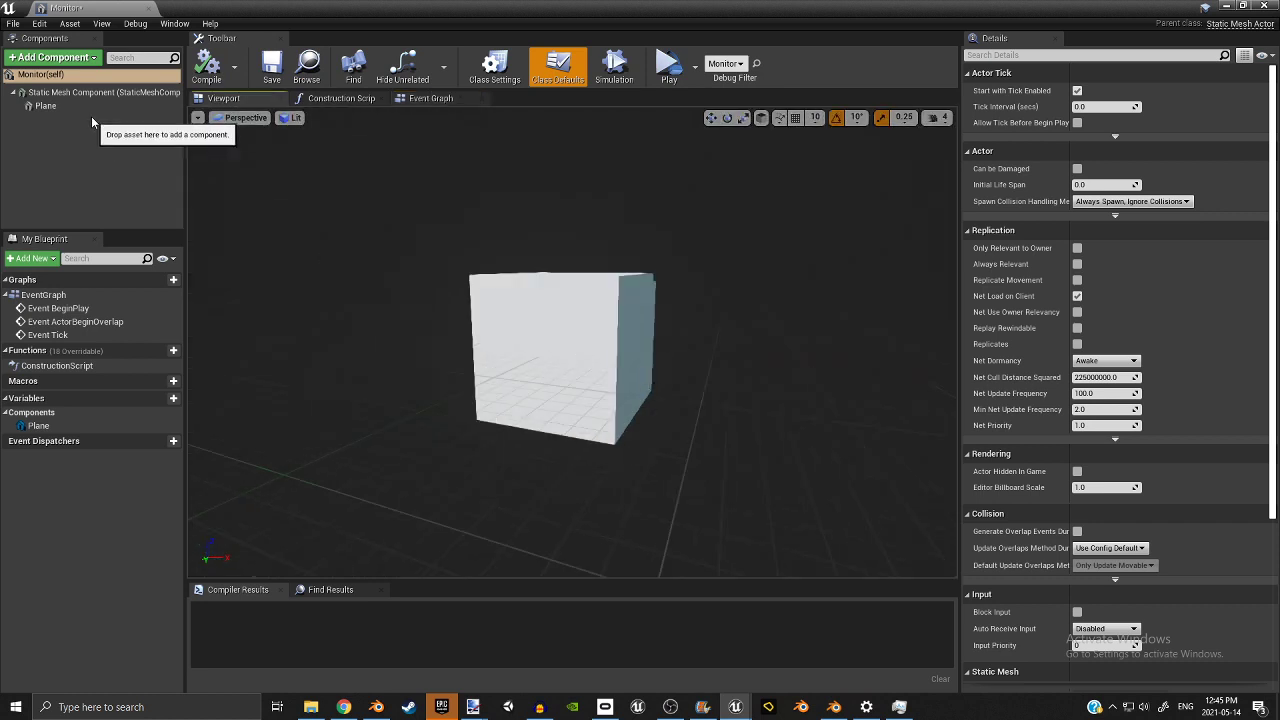
Apply the MI_SmallCubes material from the VirtualReality Materials folder to the monitor's cube body and compile the blueprint.
{"action": "left_click", "coordinate": [46, 106]}
{"action": "left_click_drag", "start_coordinate": [542, 5], "coordinate": [524, 63]}
{"action": "scroll", "coordinate": [762, 374], "scroll_direction": "down", "scroll_amount": 6}
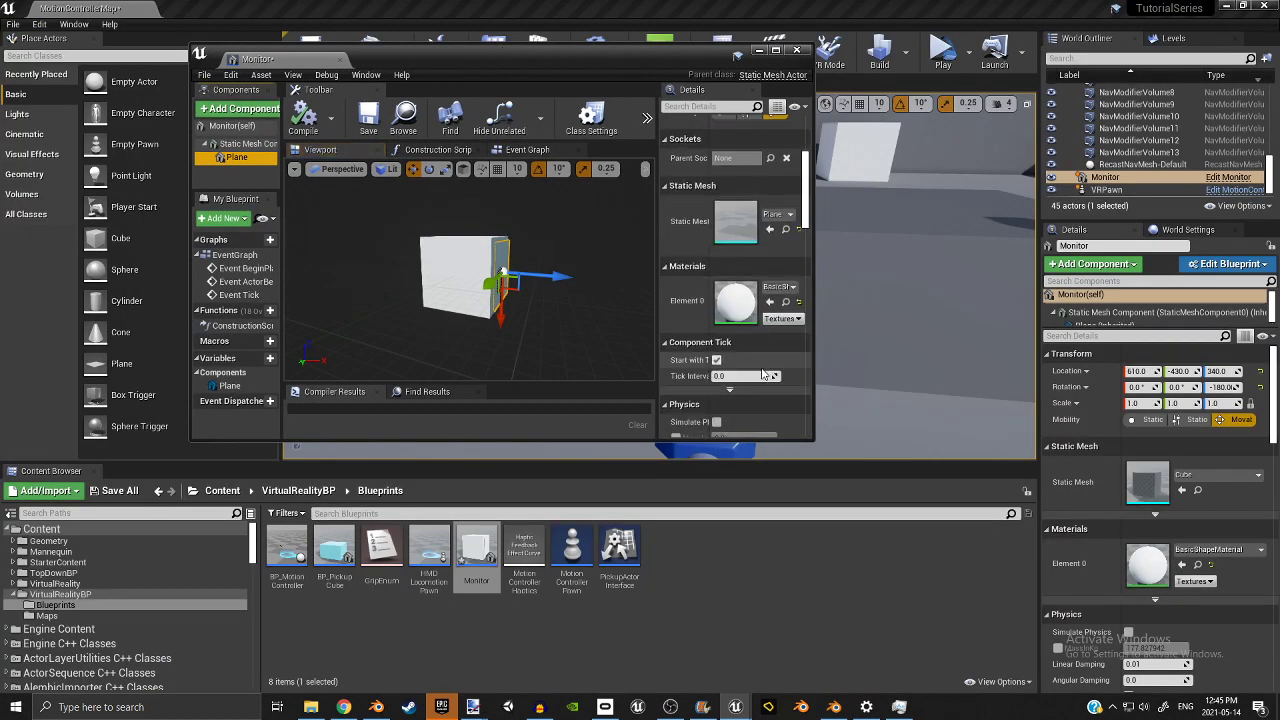
{"action": "left_click", "coordinate": [240, 143]}
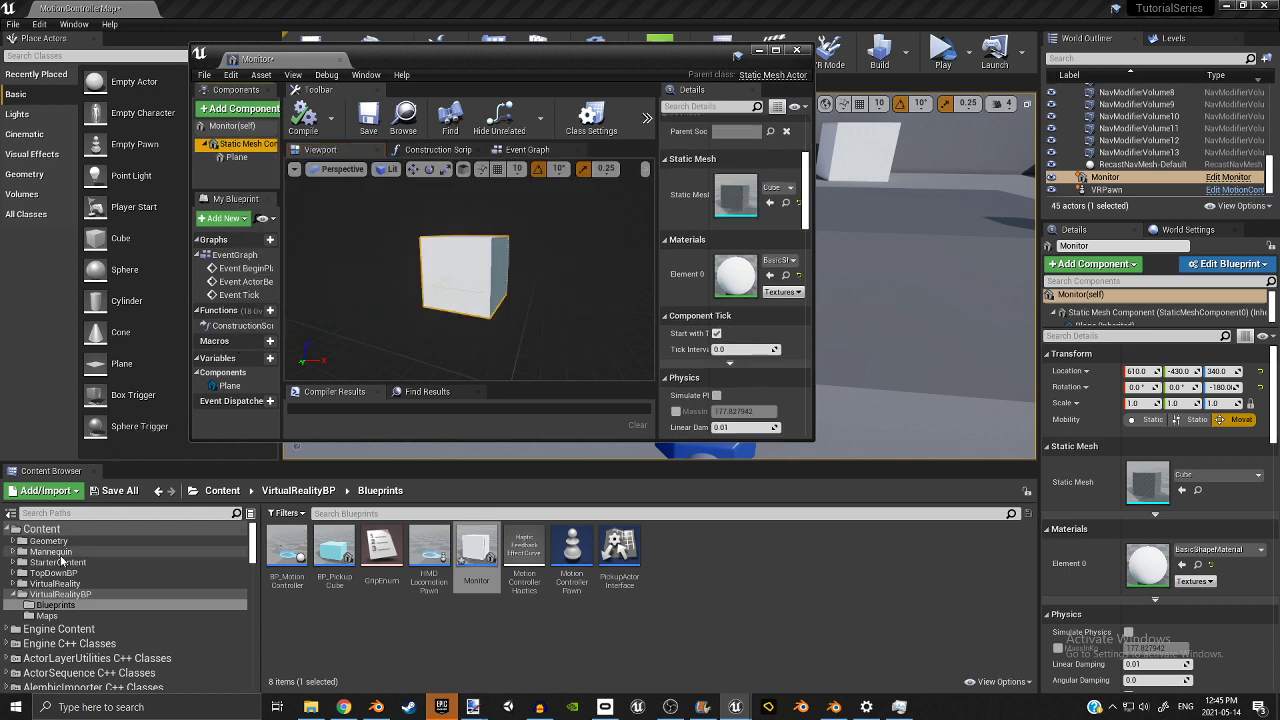
{"action": "left_click", "coordinate": [55, 584]}
{"action": "double_click", "coordinate": [340, 548]}
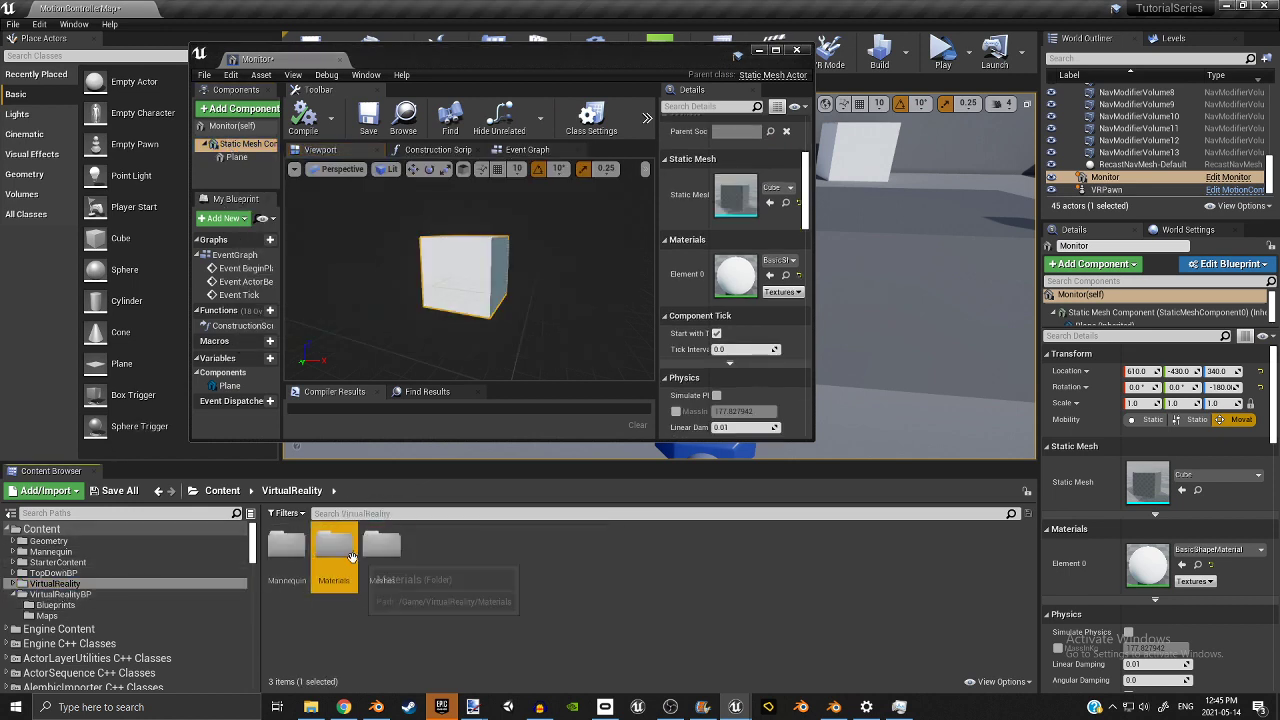
{"action": "left_click_drag", "start_coordinate": [714, 550], "coordinate": [736, 276]}
{"action": "left_click", "coordinate": [315, 114]}
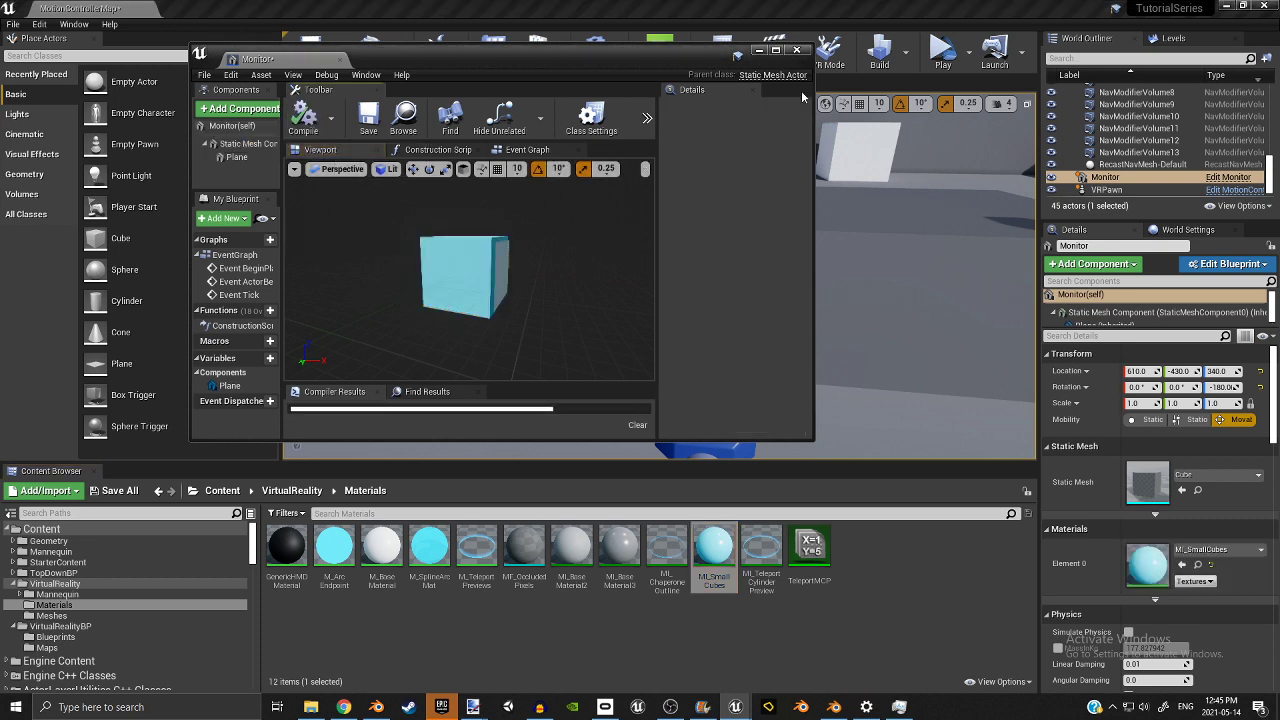
Add a Cube component to the Monitor blueprint and move it out along X in front of the screen.
{"action": "left_click_drag", "start_coordinate": [672, 62], "coordinate": [772, 377]}
{"action": "right_click_drag", "start_coordinate": [700, 290], "coordinate": [581, 154]}
{"action": "double_click", "coordinate": [590, 379]}
{"action": "right_click_drag", "start_coordinate": [589, 378], "coordinate": [480, 440]}
{"action": "left_click", "coordinate": [55, 58]}
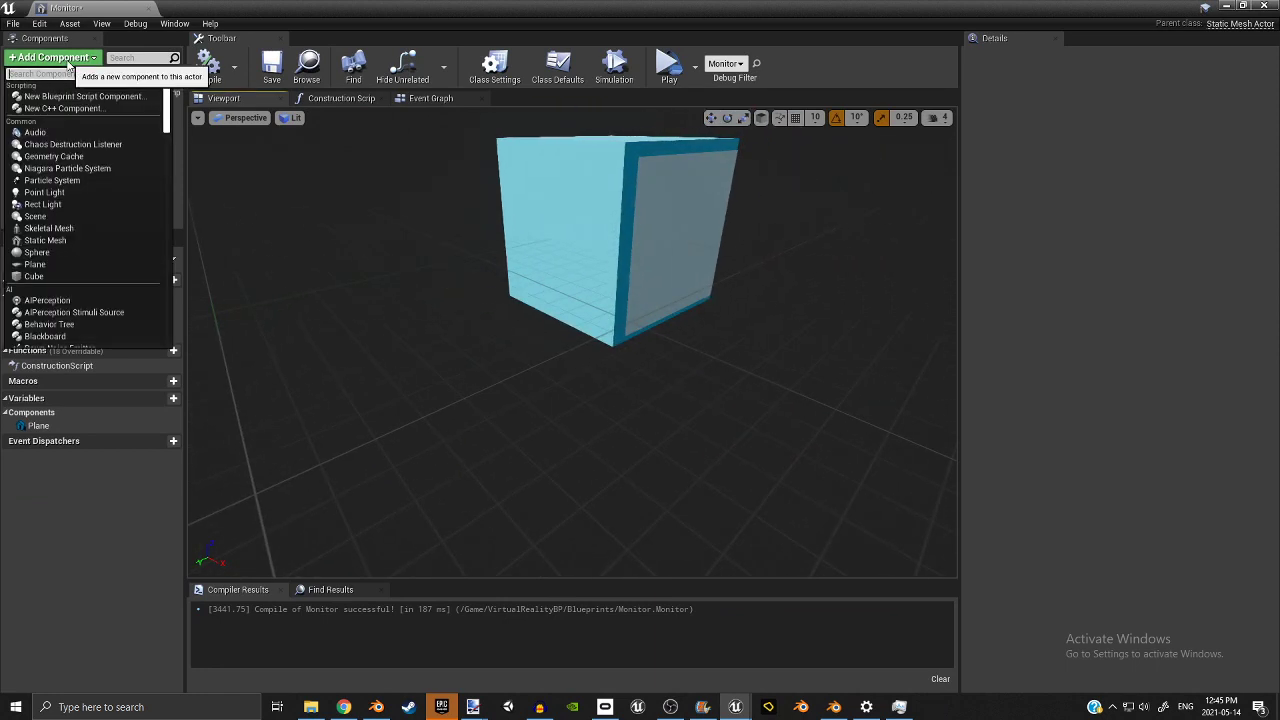
{"action": "type", "text": "cube"}
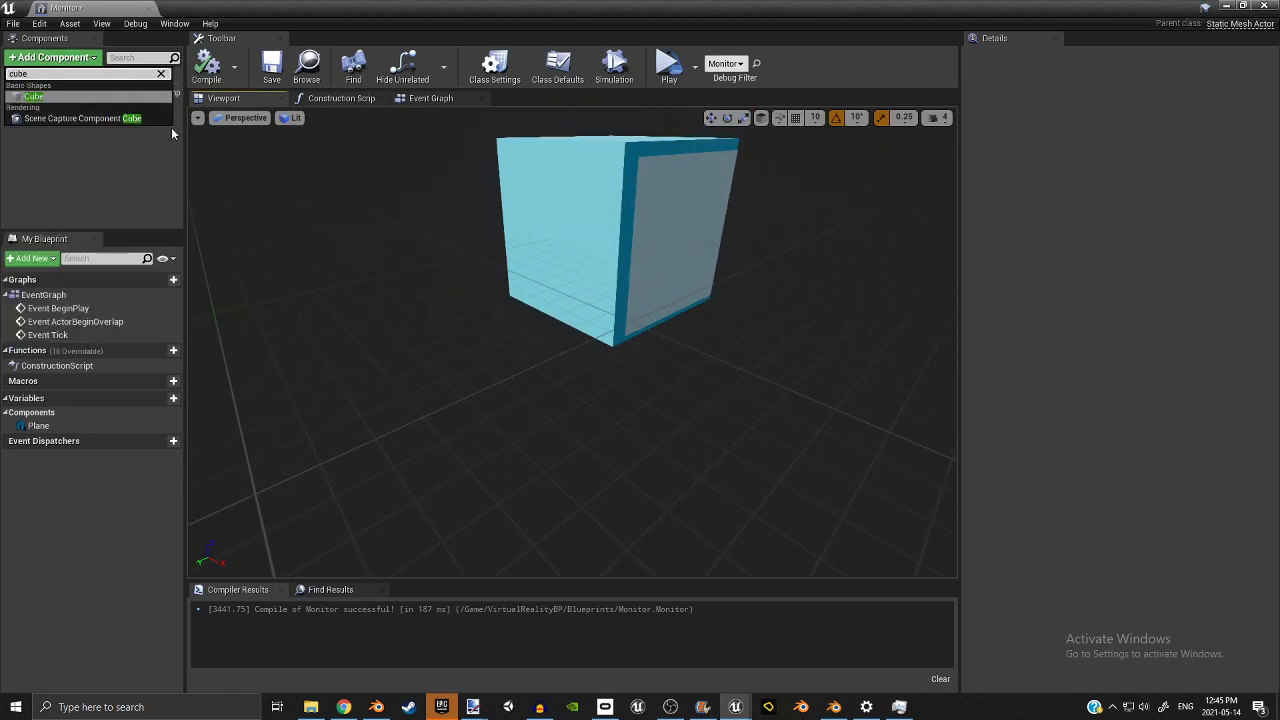
{"action": "key", "text": "Return"}
{"action": "left_click_drag", "start_coordinate": [620, 238], "coordinate": [706, 252]}
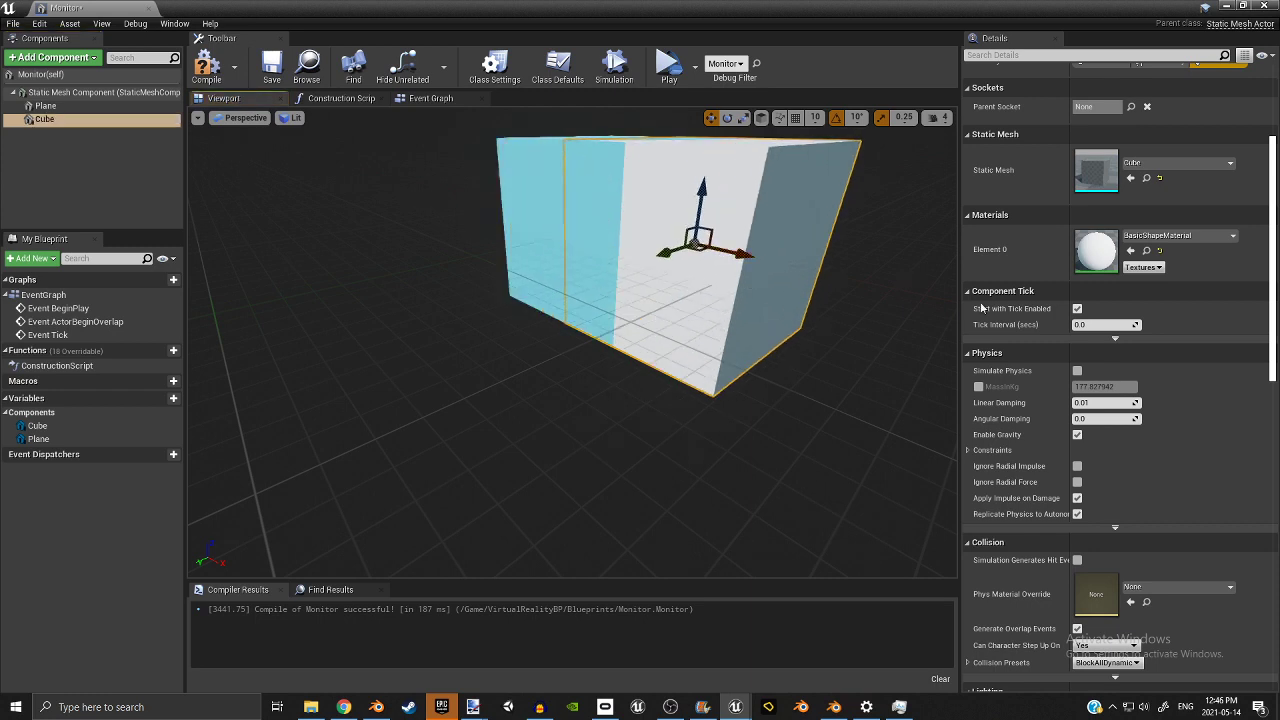
Scale the new cube uniformly to 0.4625 and place it lower in front of the screen, at about X 116 and Z -26.
{"action": "scroll", "coordinate": [982, 308], "scroll_direction": "up", "scroll_amount": 3}
{"action": "left_click_drag", "start_coordinate": [1095, 213], "coordinate": [1060, 213]}
{"action": "left_click_drag", "start_coordinate": [702, 193], "coordinate": [706, 243]}
{"action": "right_click_drag", "start_coordinate": [706, 244], "coordinate": [649, 354]}
{"action": "left_click_drag", "start_coordinate": [655, 372], "coordinate": [788, 409]}
{"action": "right_click_drag", "start_coordinate": [788, 409], "coordinate": [657, 291]}
{"action": "left_click_drag", "start_coordinate": [564, 234], "coordinate": [517, 245], "text": "alt"}
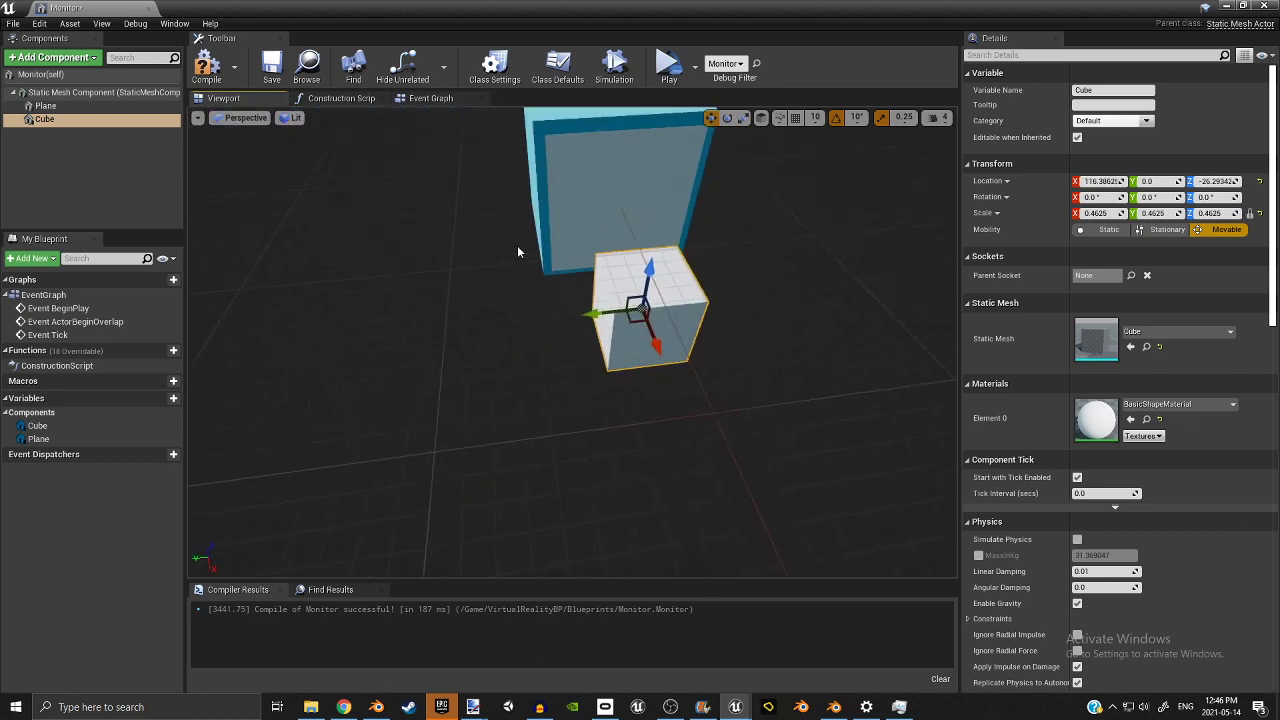
Move the small cube sideways to about Y 92, then duplicate it and place the copy at about Y 22.
{"action": "left_click_drag", "start_coordinate": [602, 330], "coordinate": [458, 305]}
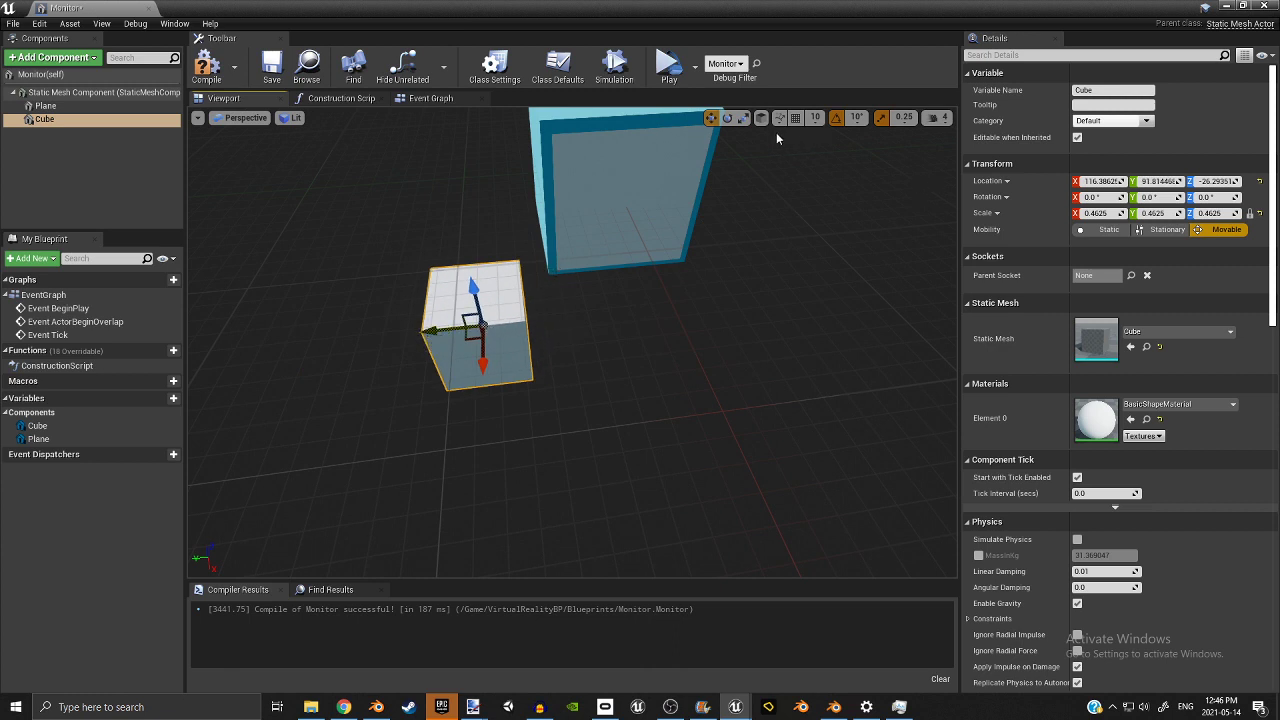
{"action": "mouse_move", "coordinate": [657, 323]}
{"action": "right_mouse_down"}
{"action": "mouse_move", "coordinate": [720, 320]}
{"action": "mouse_move", "coordinate": [657, 324]}
{"action": "right_mouse_up"}
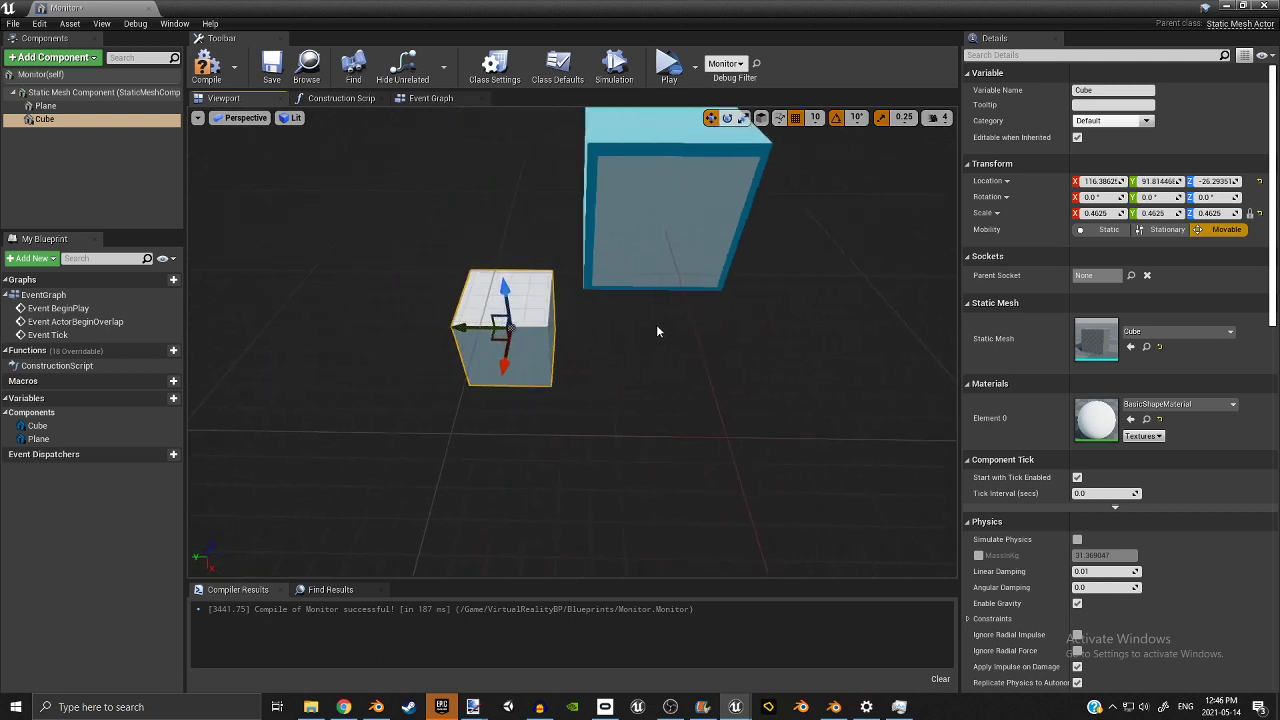
{"action": "key", "text": "ctrl+w"}
{"action": "left_click_drag", "start_coordinate": [462, 329], "coordinate": [588, 338]}
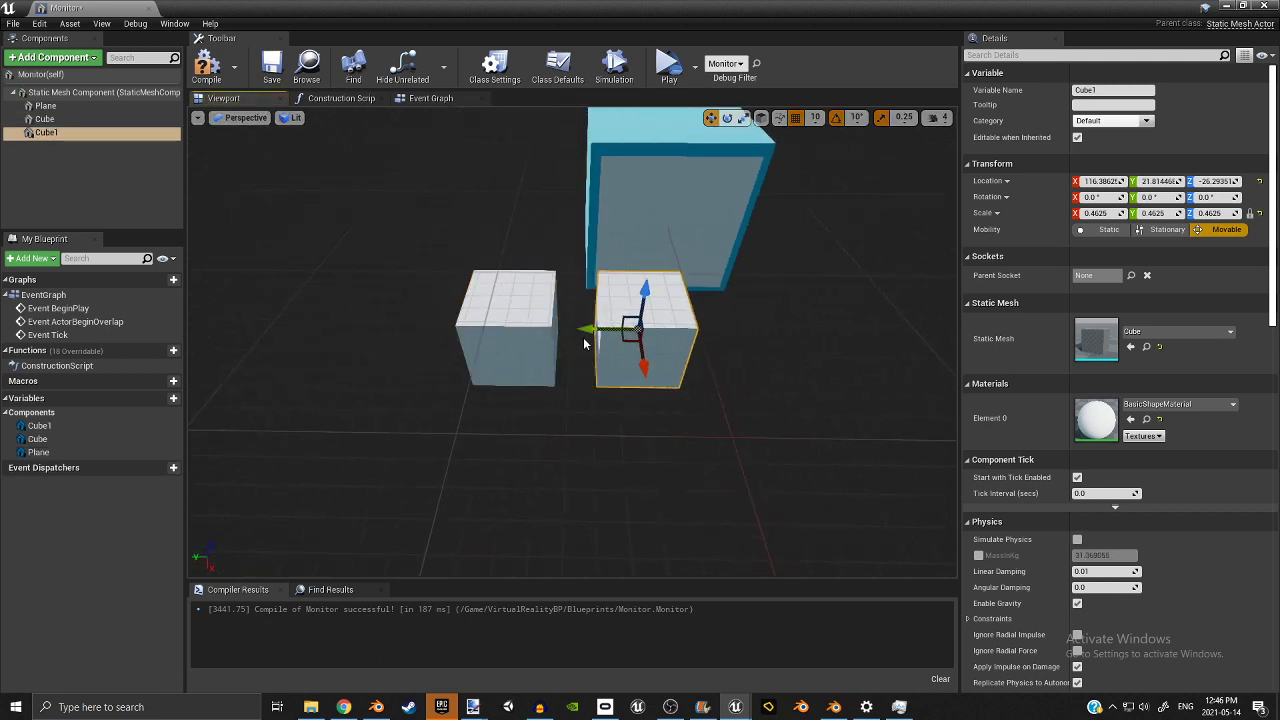
Duplicate the second small cube and move the copy along Y to about -48 to complete a row of three.
{"action": "right_click_drag", "start_coordinate": [562, 353], "coordinate": [590, 352]}
{"action": "key", "text": "ctrl+w"}
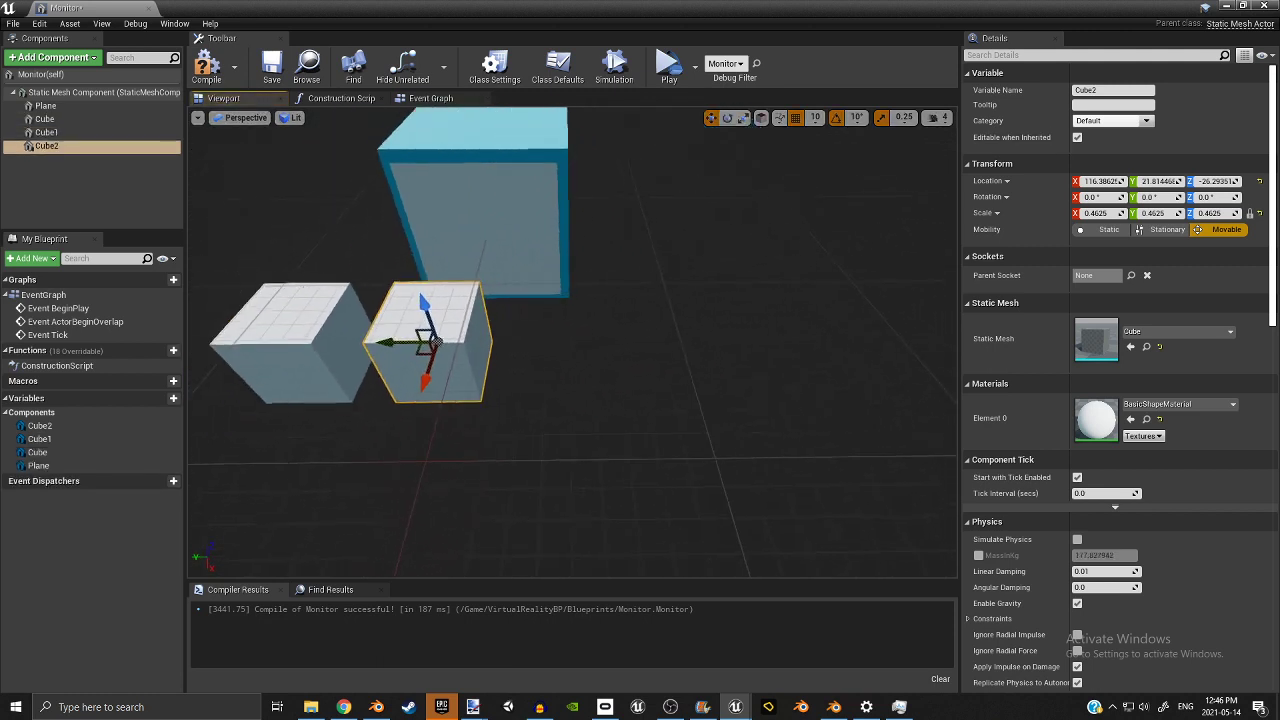
{"action": "left_click_drag", "start_coordinate": [378, 341], "coordinate": [509, 349]}
Try to move the first small cube closer to the middle one along Y, and undo the move.
{"action": "left_click", "coordinate": [473, 360]}
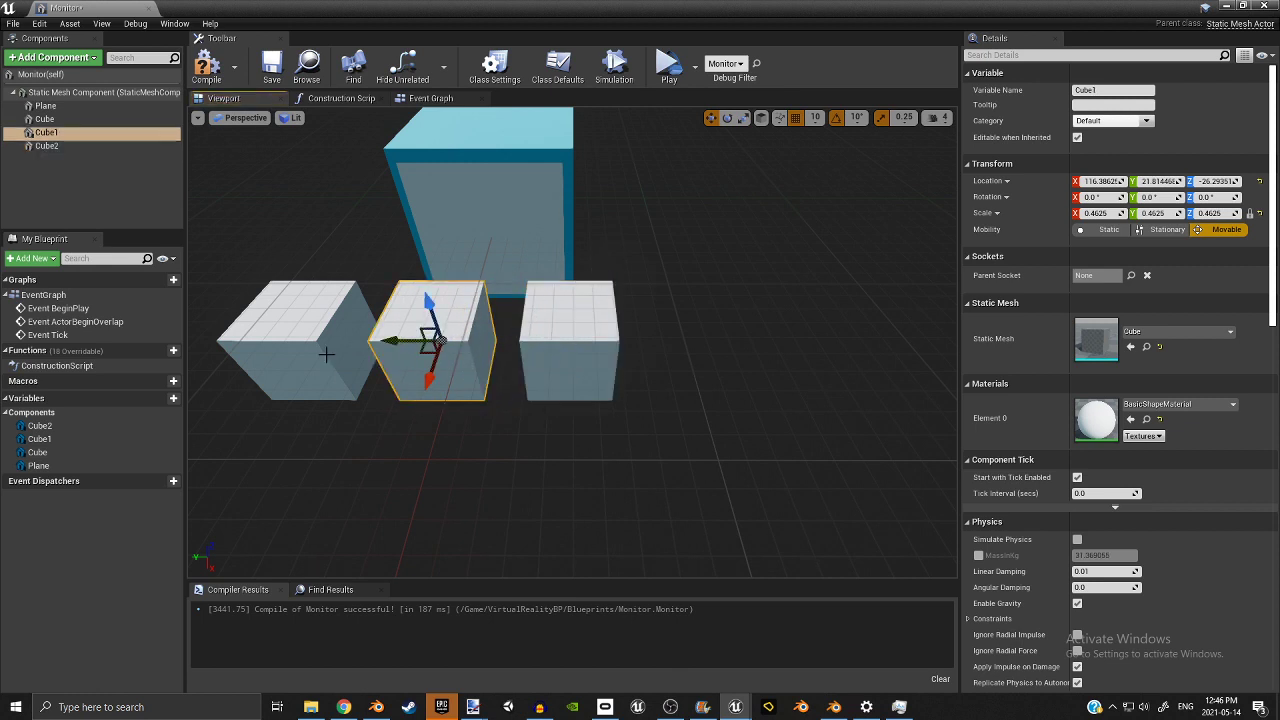
{"action": "left_click", "coordinate": [327, 355]}
{"action": "key", "text": "a"}
{"action": "right_click_drag", "start_coordinate": [327, 355], "coordinate": [328, 358]}
{"action": "key", "text": "d"}
{"action": "left_click_drag", "start_coordinate": [355, 343], "coordinate": [358, 345]}
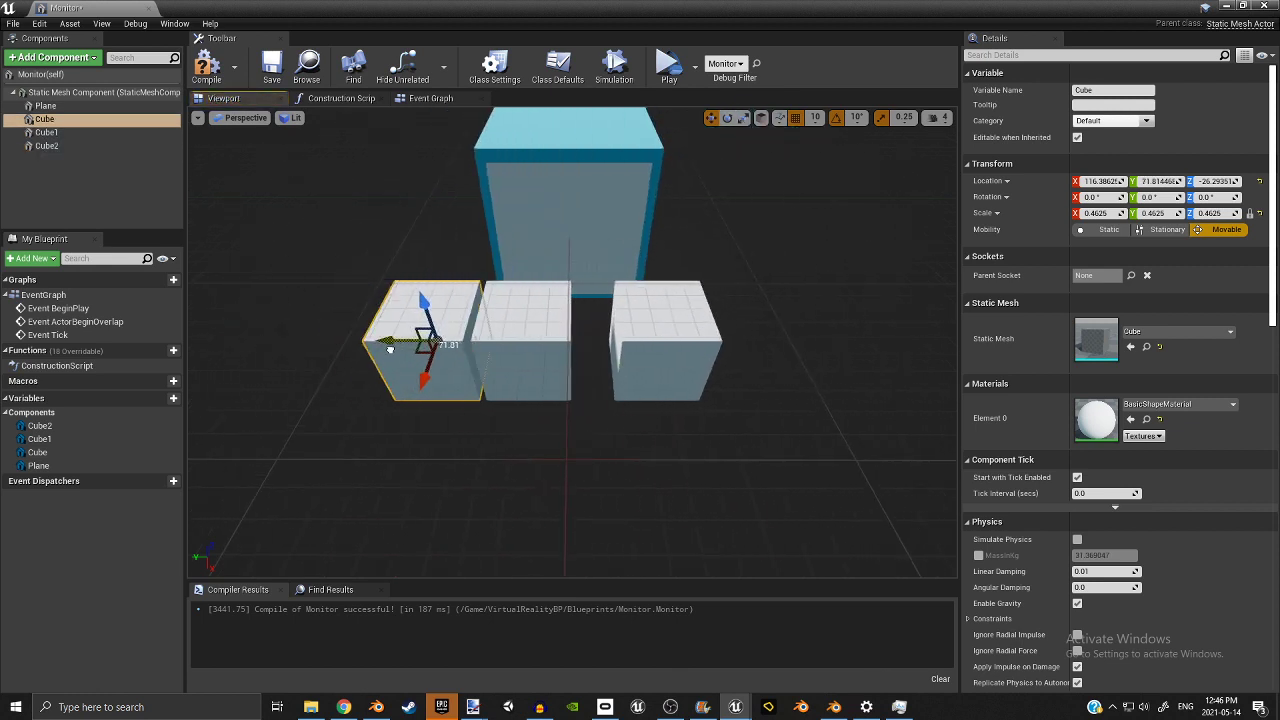
{"action": "key", "text": "ctrl+z"}
{"action": "key", "text": "ctrl+z"}
{"action": "key", "text": "ctrl+z"}
Select all three small cubes and shift them together along Y to centre the row in front of the screen.
{"action": "left_click", "coordinate": [660, 315]}
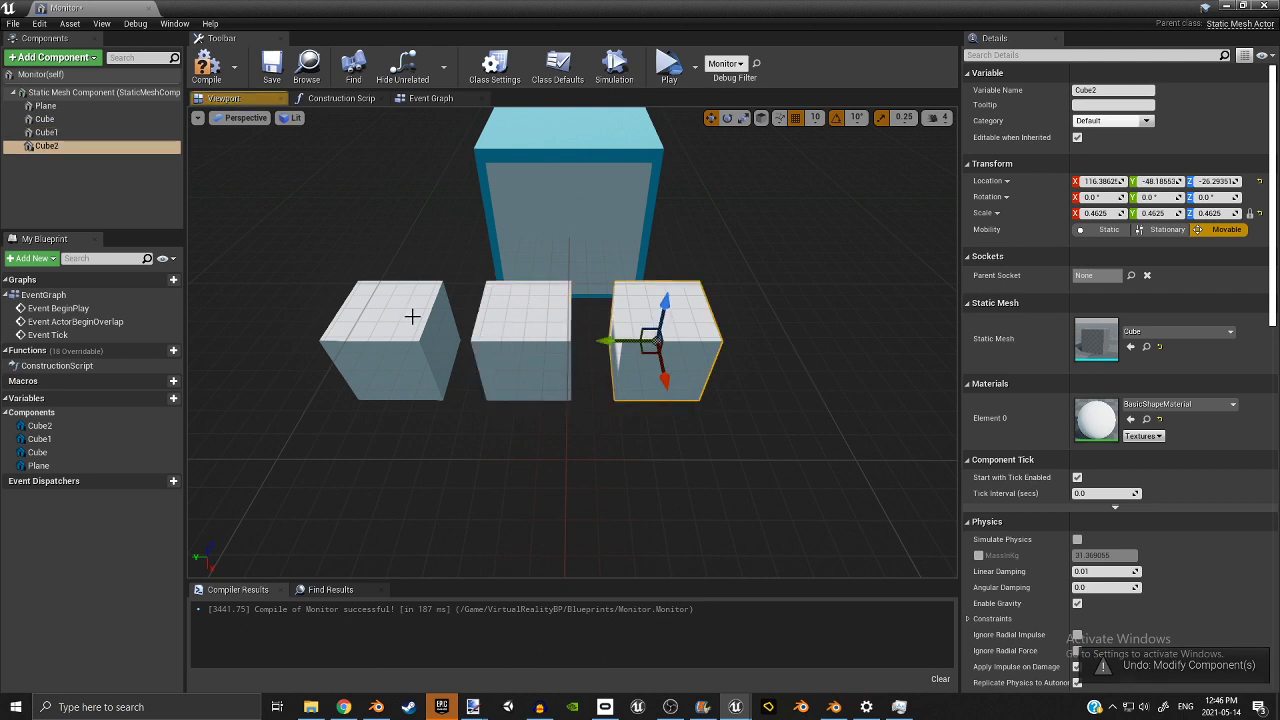
{"action": "left_click", "coordinate": [411, 317]}
{"action": "left_click", "coordinate": [47, 121], "text": "shift"}
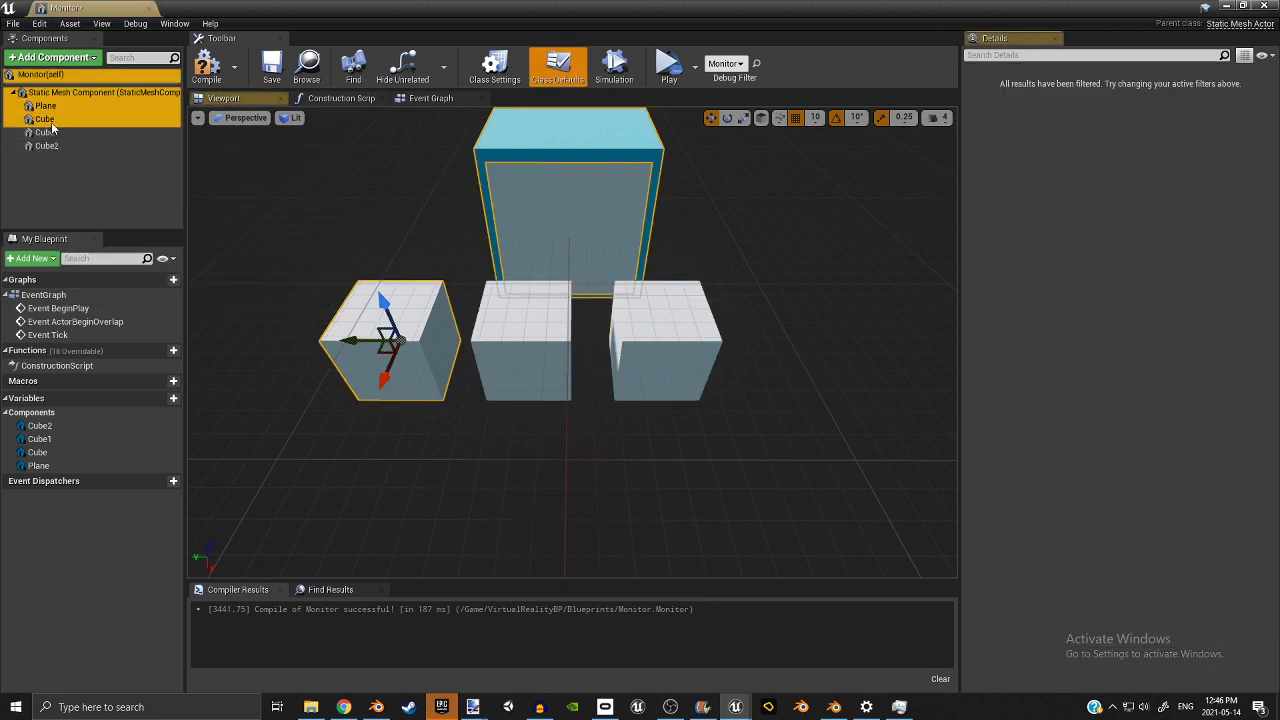
{"action": "left_click", "coordinate": [52, 123]}
{"action": "left_click", "coordinate": [53, 133], "text": "shift"}
{"action": "left_click", "coordinate": [54, 144], "text": "shift"}
{"action": "left_click_drag", "start_coordinate": [343, 342], "coordinate": [386, 342]}
Duplicate the MI_SmallCubes material instance in the VirtualReality Materials folder.
{"action": "left_click", "coordinate": [1178, 266]}
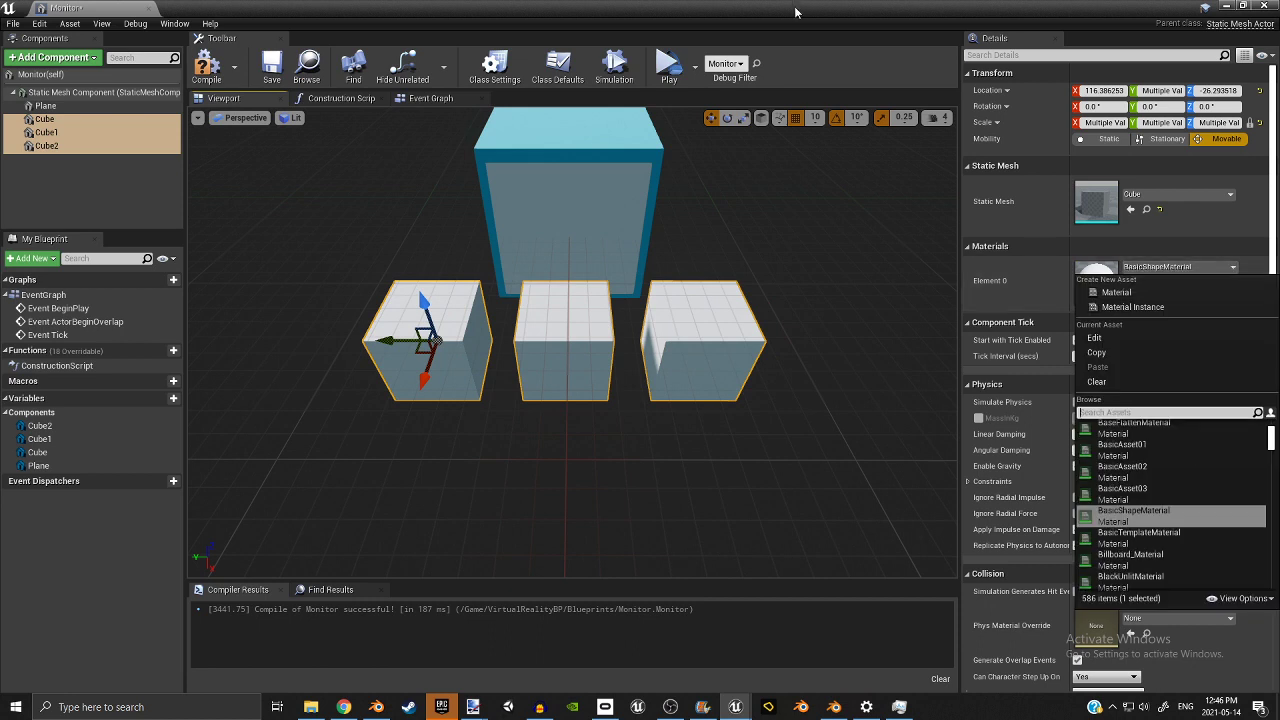
{"action": "left_click_drag", "start_coordinate": [796, 7], "coordinate": [778, 42]}
{"action": "left_click", "coordinate": [712, 575]}
{"action": "right_click", "coordinate": [713, 550]}
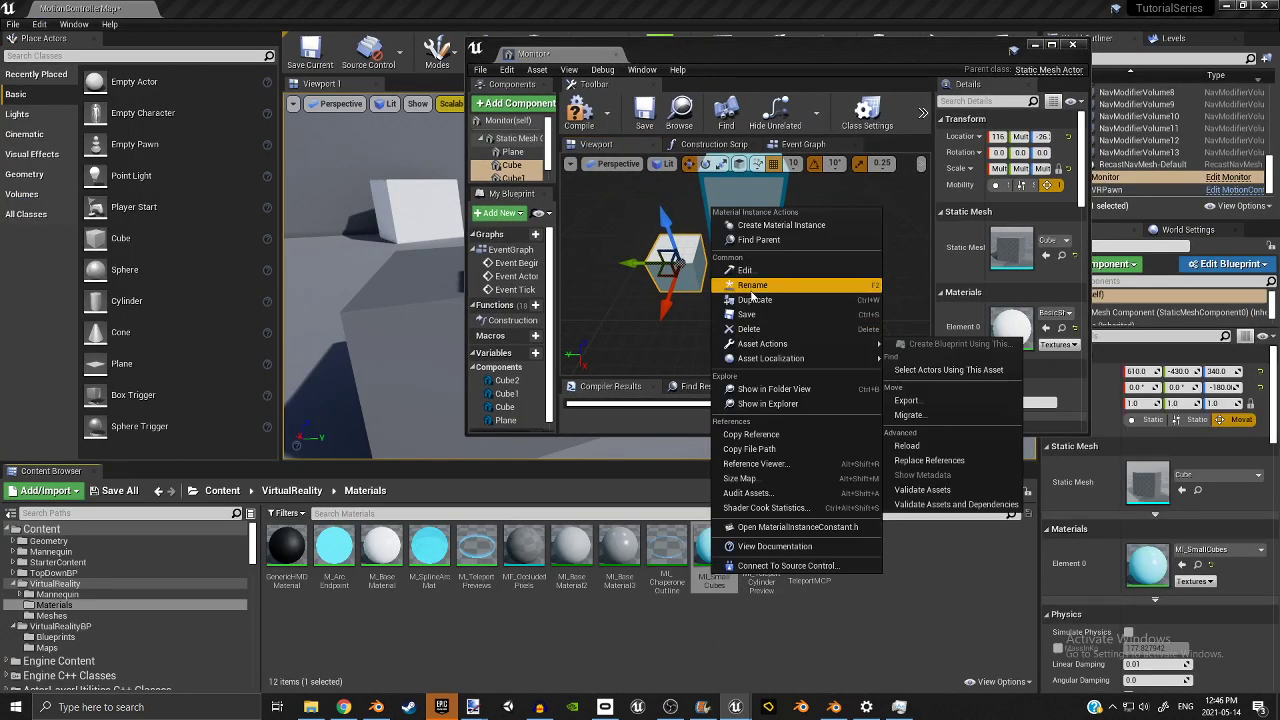
{"action": "left_click", "coordinate": [760, 295]}
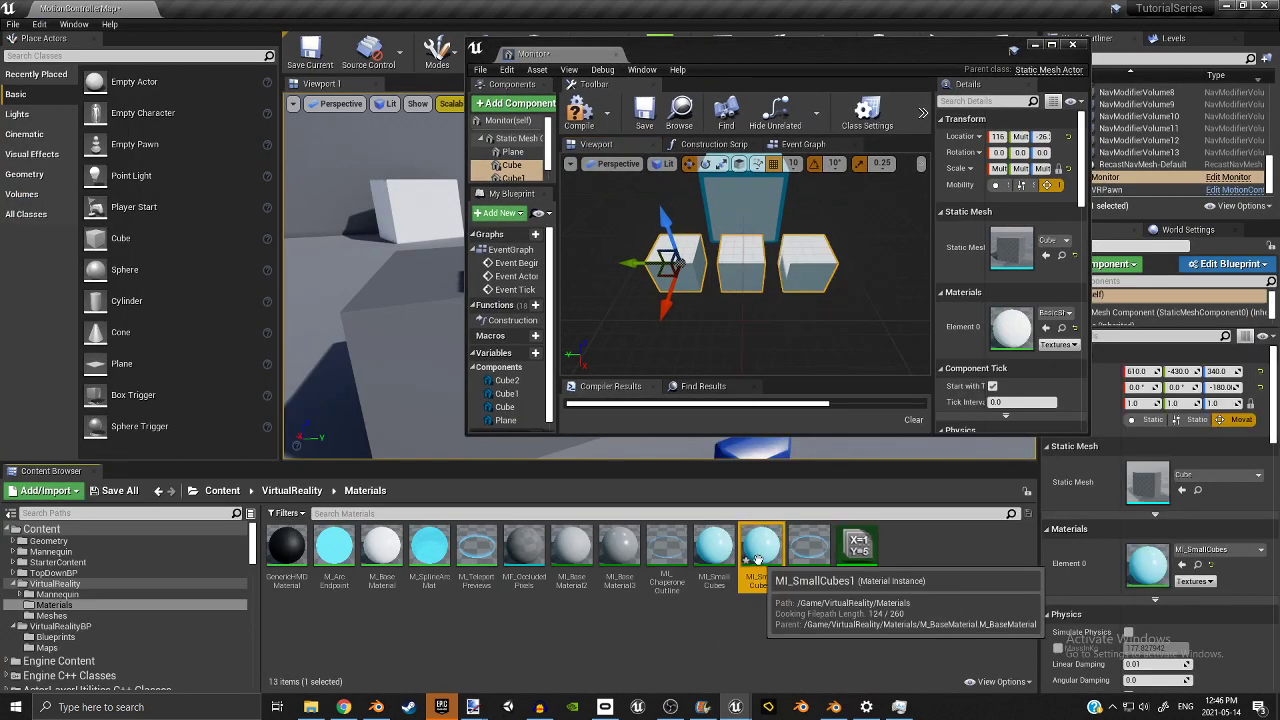
Set the duplicated material instance's diffuse colour to a pinkish red, about R 0.913, G 0, B 0.094.
{"action": "double_click", "coordinate": [760, 565]}
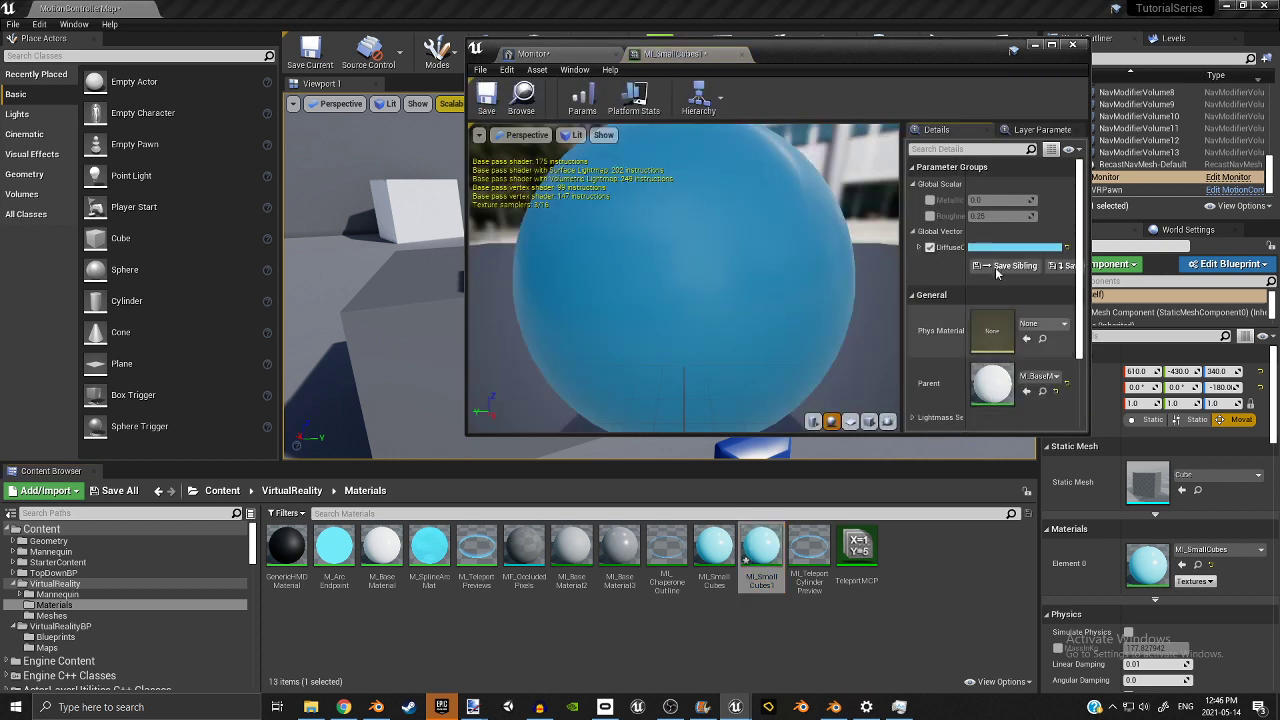
{"action": "left_click", "coordinate": [1000, 247]}
{"action": "left_click", "coordinate": [857, 353]}
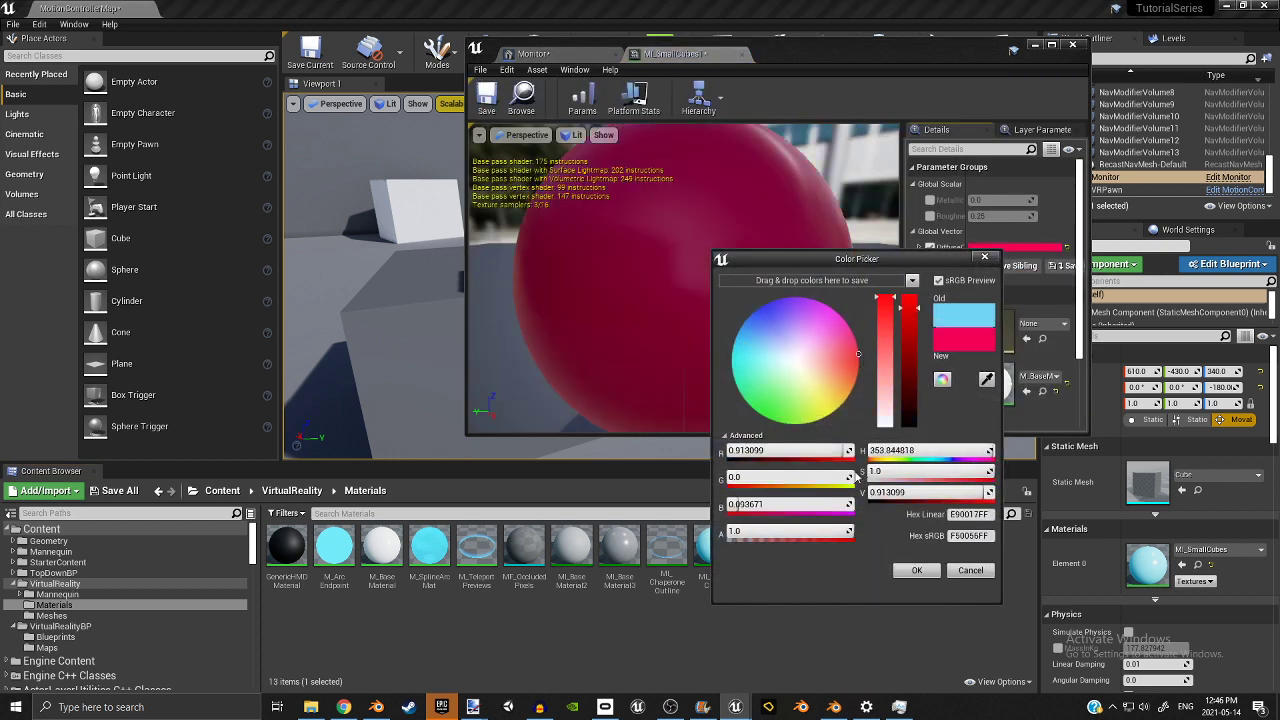
{"action": "left_click", "coordinate": [915, 571]}
Apply the MI_SmallCubes1 material to the three selected small cubes in the Monitor blueprint.
{"action": "left_click", "coordinate": [533, 53]}
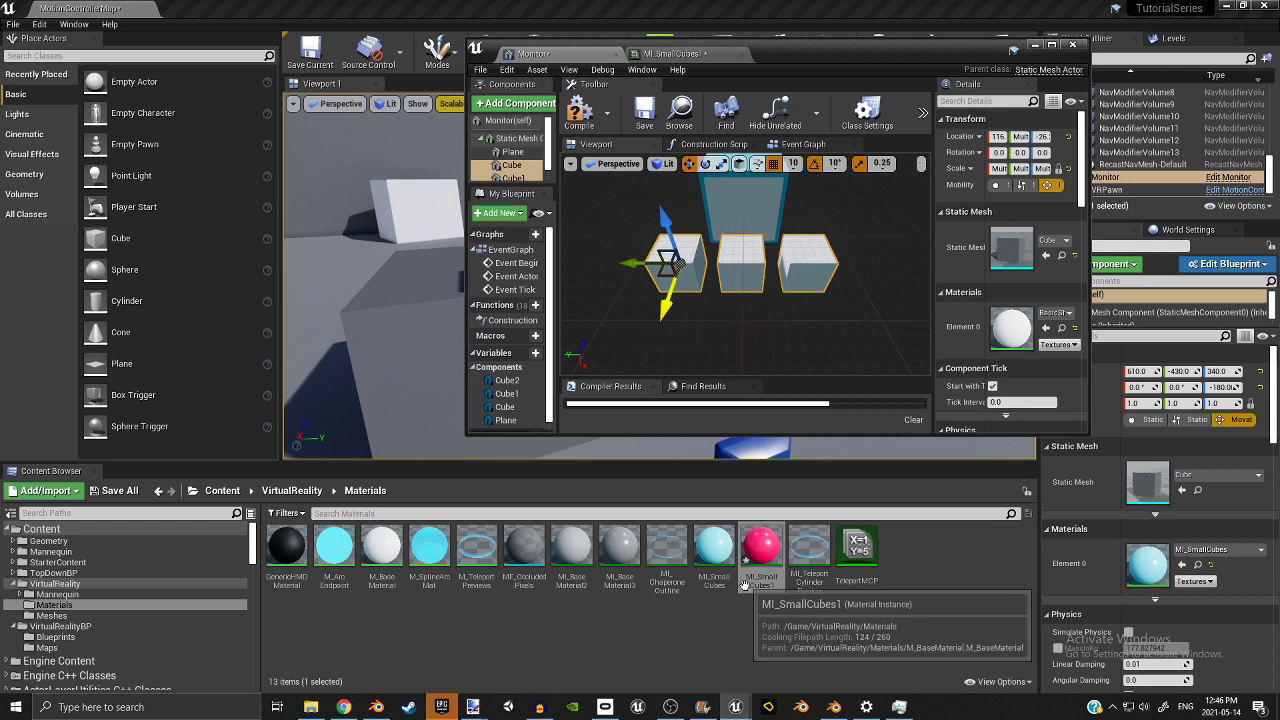
{"action": "left_click_drag", "start_coordinate": [760, 550], "coordinate": [1008, 330]}
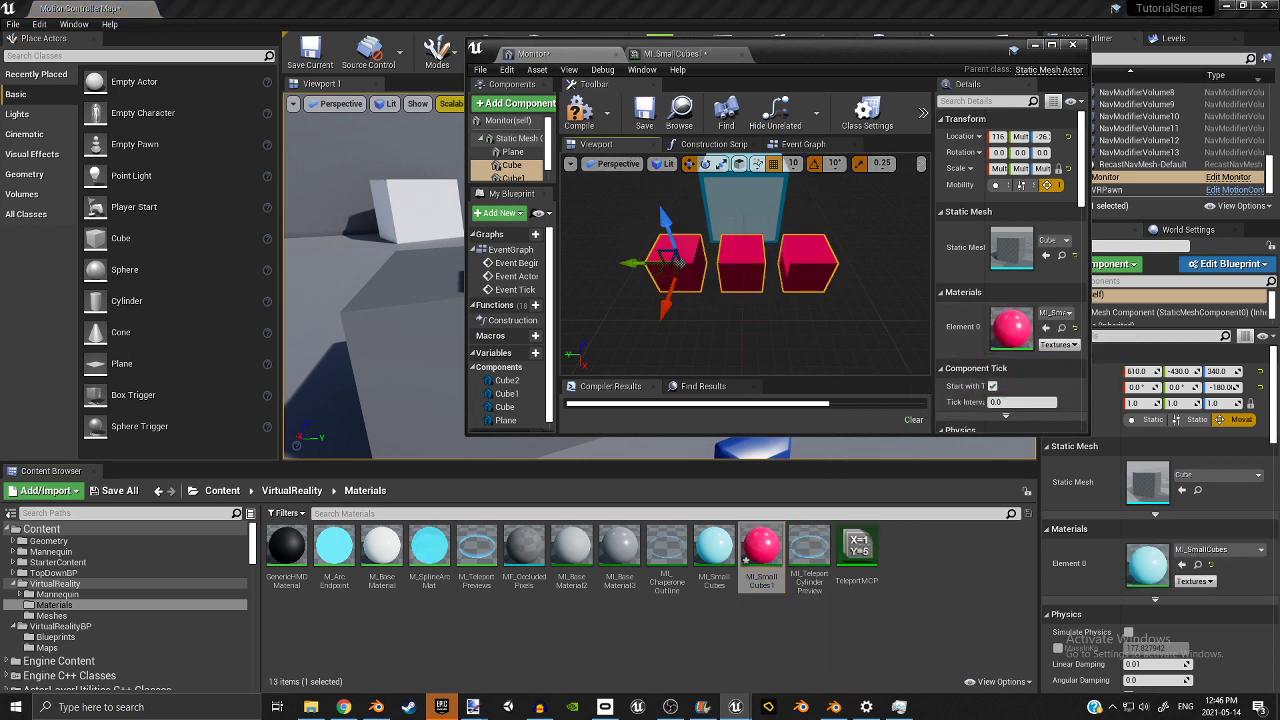
{"action": "scroll", "coordinate": [677, 187], "scroll_direction": "down", "scroll_amount": 3}
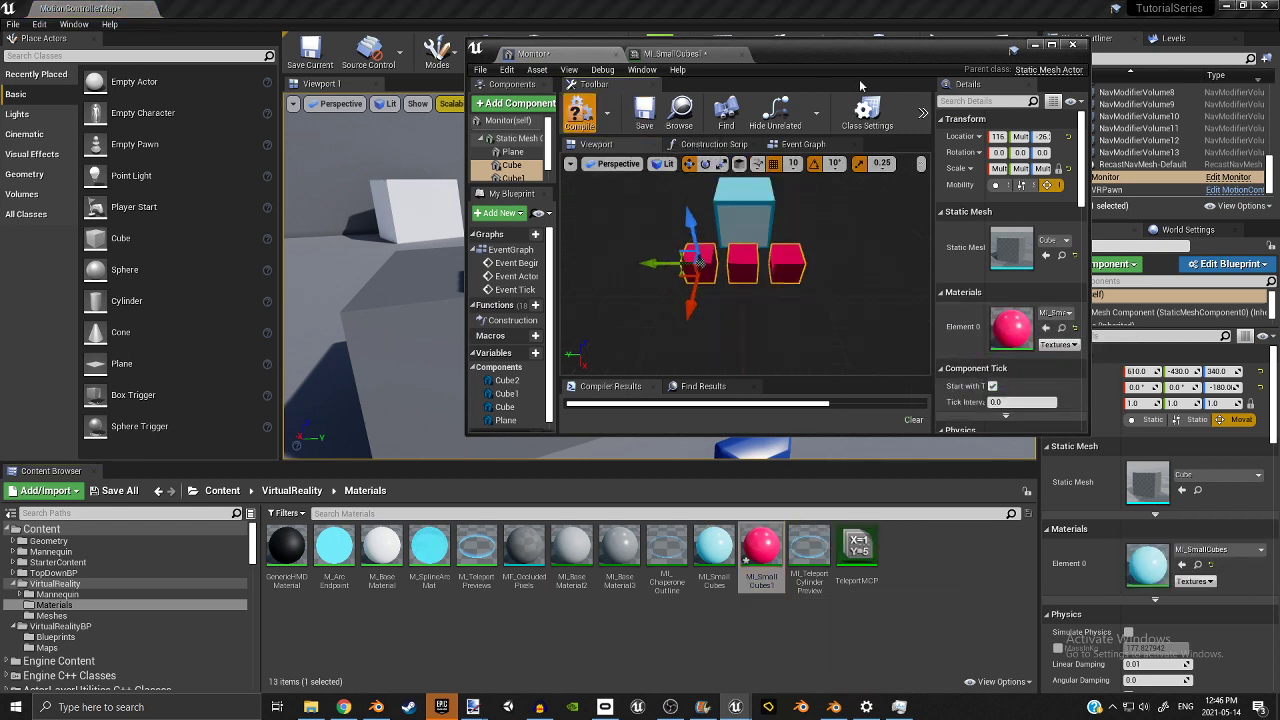
Maximize the blueprint editor and set the three small cubes' collision preset to OverlapAll.
{"action": "double_click", "coordinate": [845, 51]}
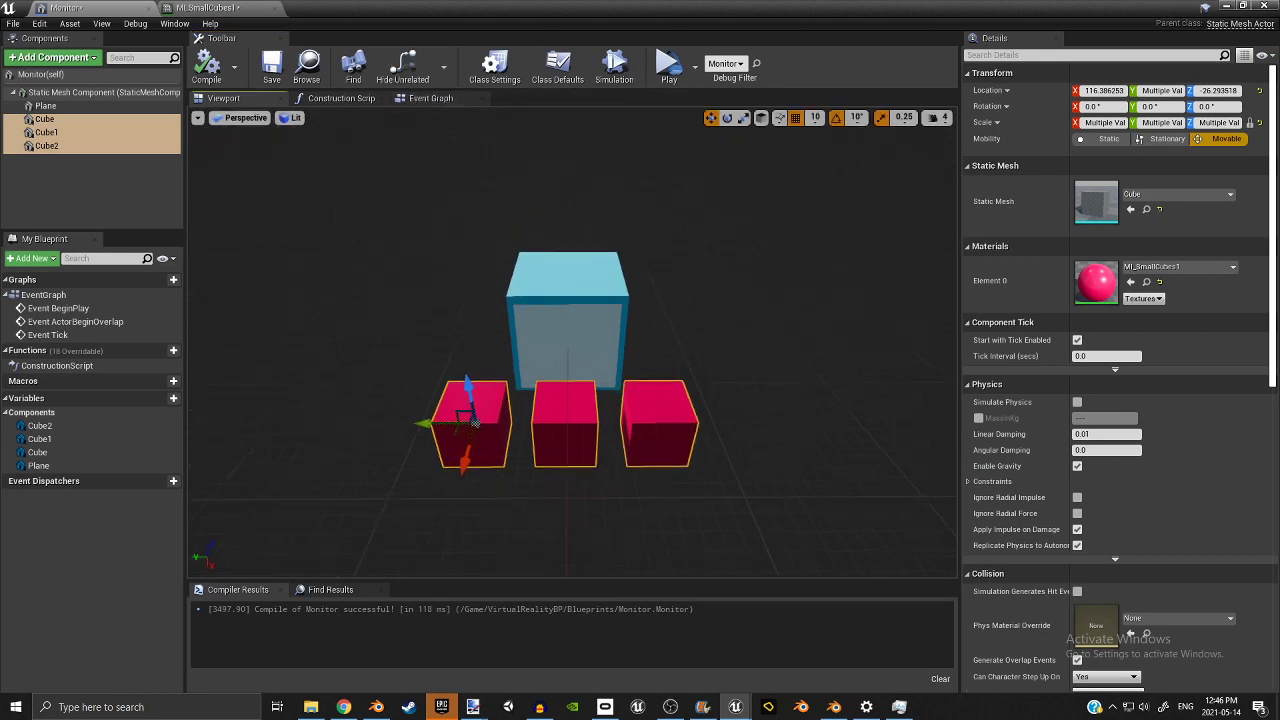
{"action": "right_click_drag", "start_coordinate": [700, 331], "coordinate": [700, 265]}
{"action": "scroll", "coordinate": [700, 331], "scroll_direction": "down", "scroll_amount": 4}
{"action": "scroll", "coordinate": [1098, 600], "scroll_direction": "down", "scroll_amount": 8}
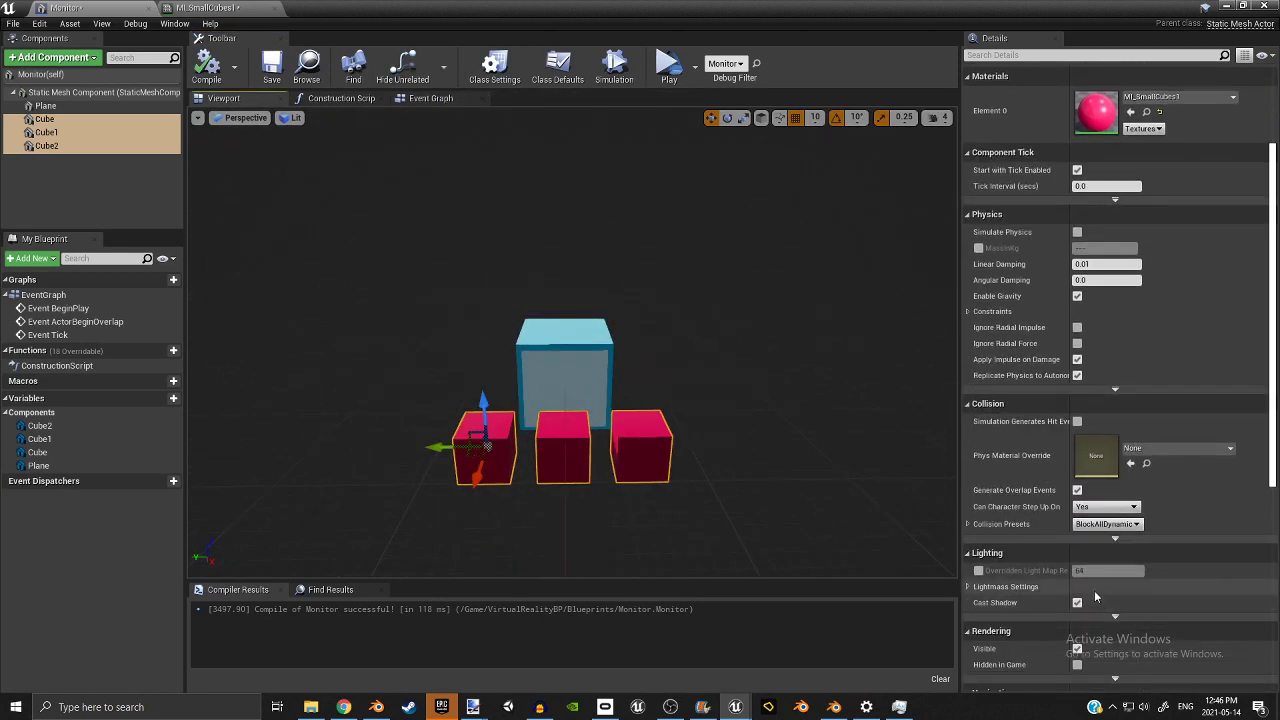
{"action": "left_click", "coordinate": [1107, 524]}
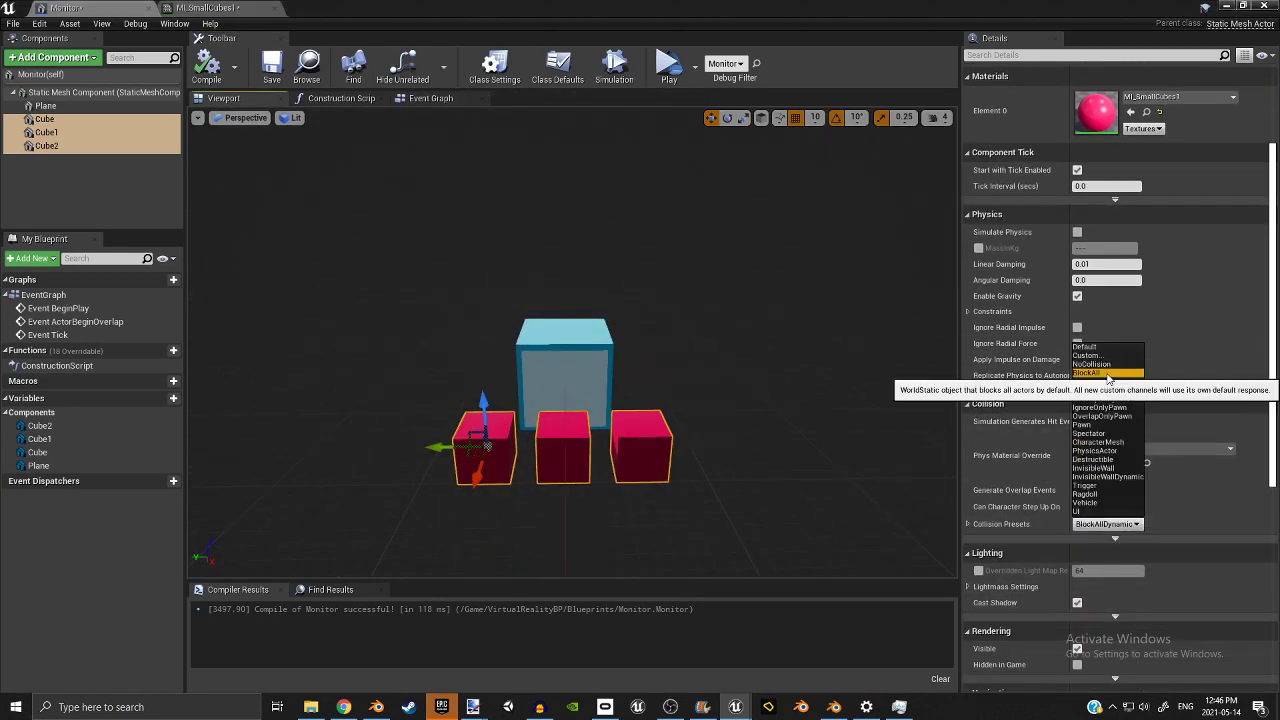
{"action": "left_click", "coordinate": [1100, 373]}
{"action": "left_click", "coordinate": [1107, 524]}
{"action": "left_click", "coordinate": [1090, 381]}
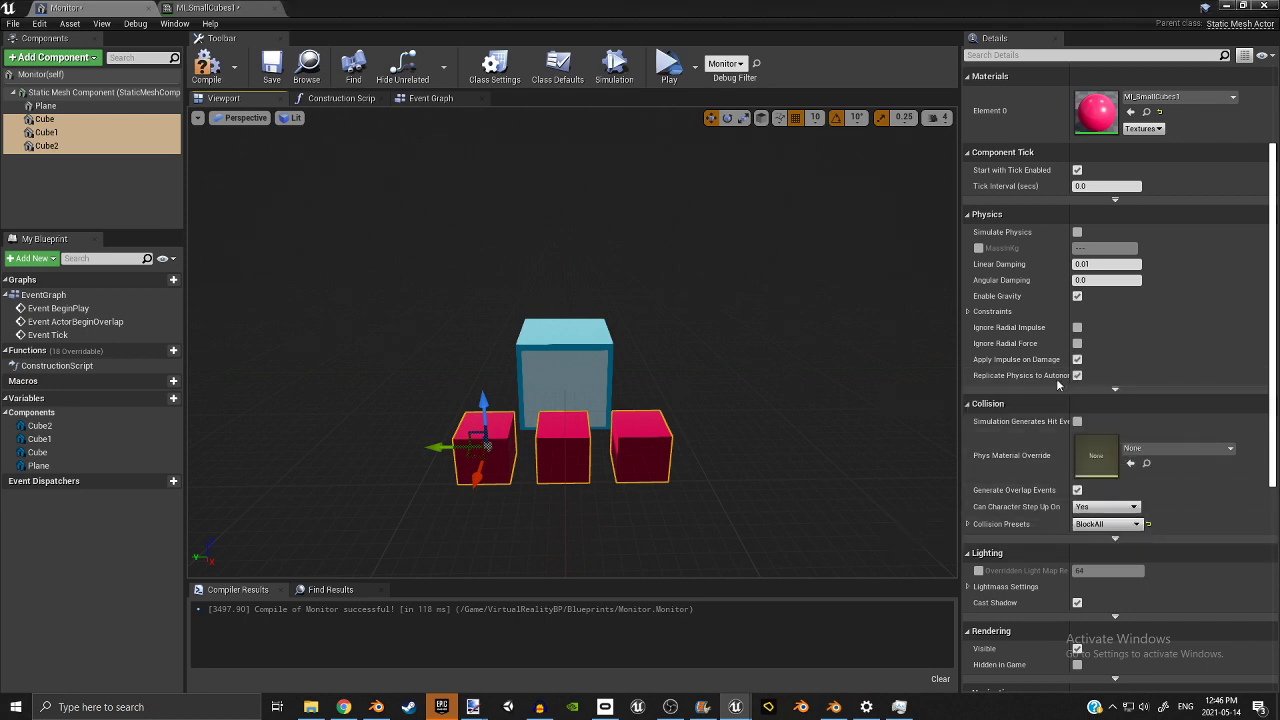
Show the Event Graph and search for a "cast to motion" node for the Other Actor output of Event ActorBeginOverlap.
{"action": "left_click", "coordinate": [430, 98]}
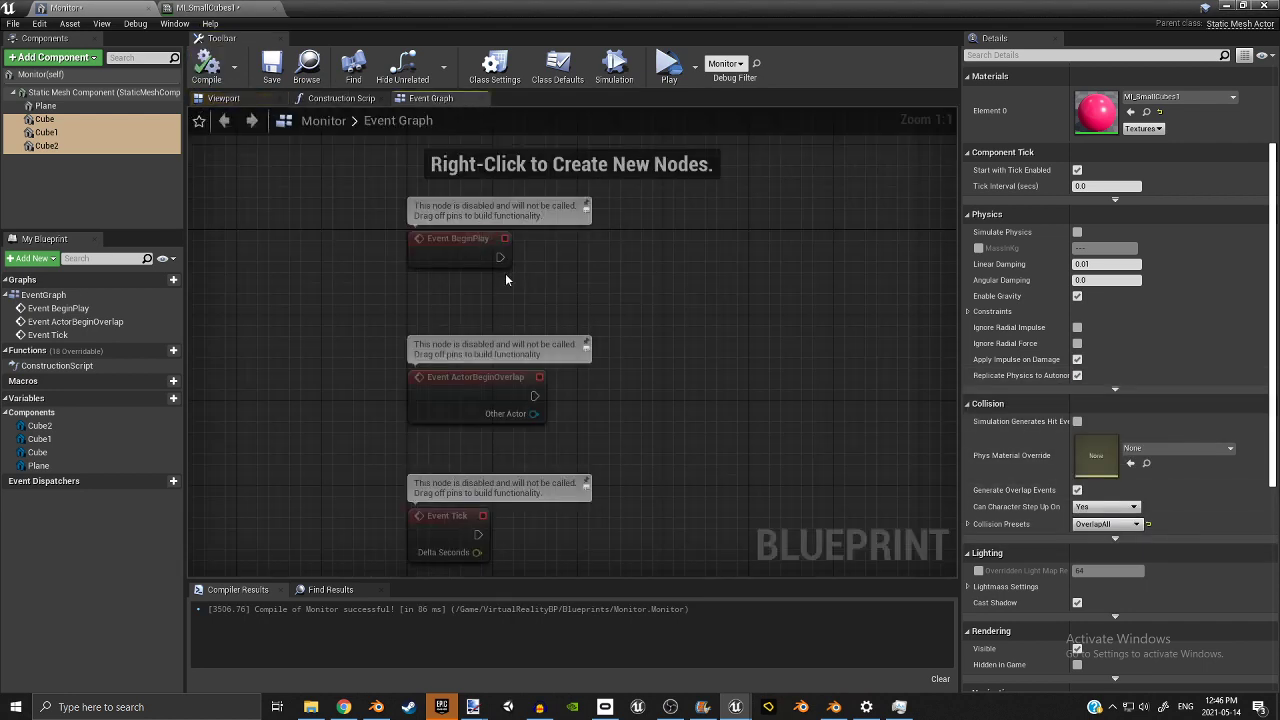
{"action": "left_click_drag", "start_coordinate": [627, 414], "coordinate": [674, 425]}
{"action": "type", "text": "cast ti"}
{"action": "key", "text": "BackSpace"}
{"action": "type", "text": "o"}
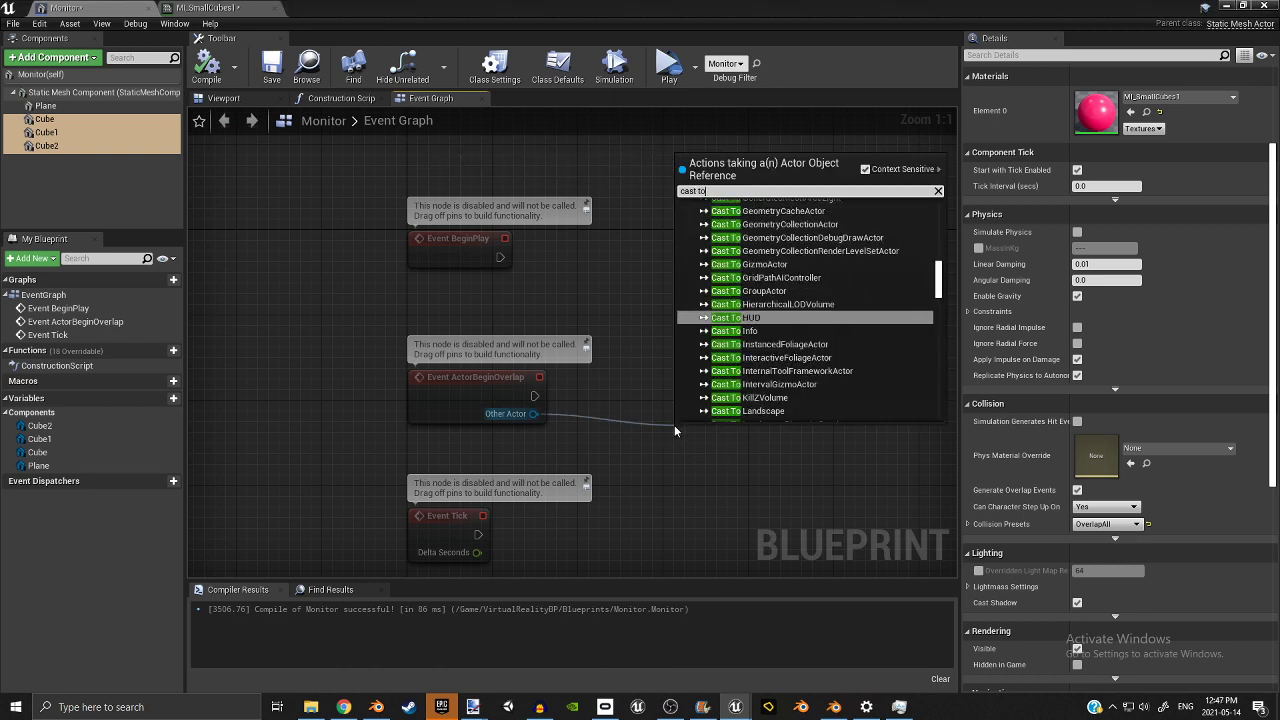
{"action": "type", "text": " the m"}
{"action": "key", "text": "BackSpace"}
{"action": "key", "text": "BackSpace"}
{"action": "key", "text": "BackSpace"}
{"action": "key", "text": "BackSpace"}
{"action": "key", "text": "BackSpace"}
{"action": "type", "text": "motion"}
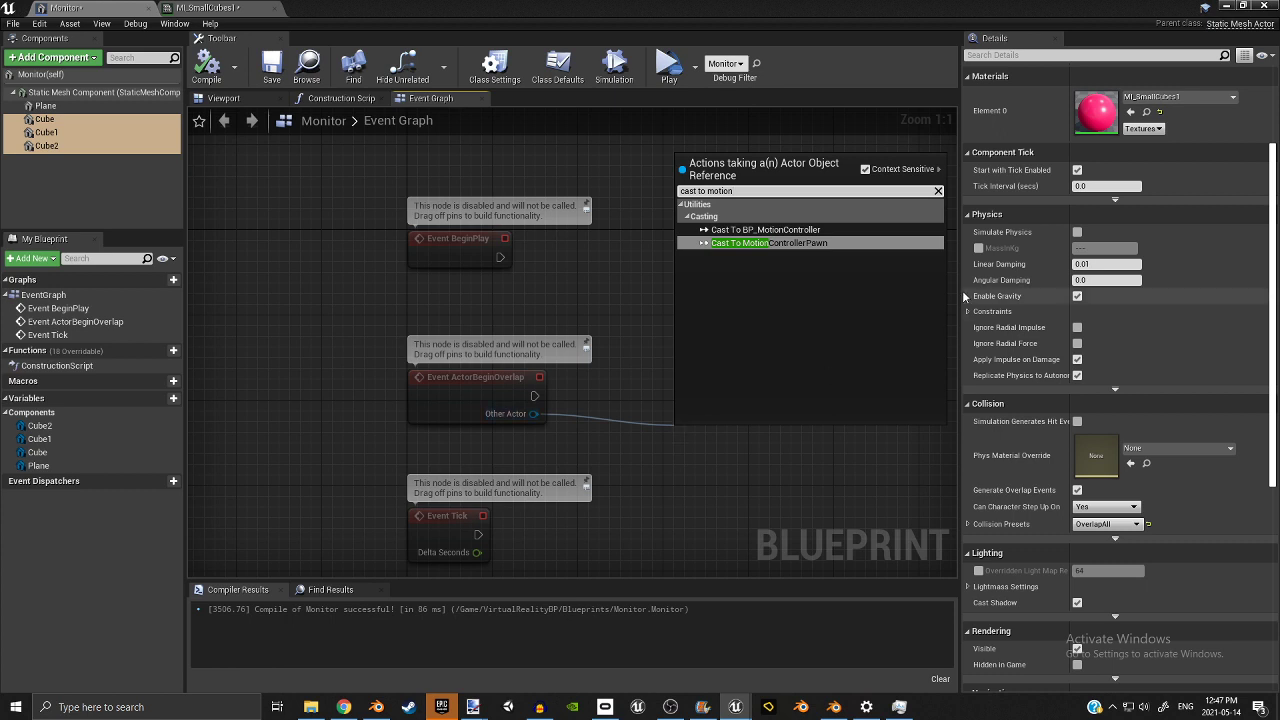
{"action": "left_click_drag", "start_coordinate": [734, 190], "coordinate": [708, 190]}
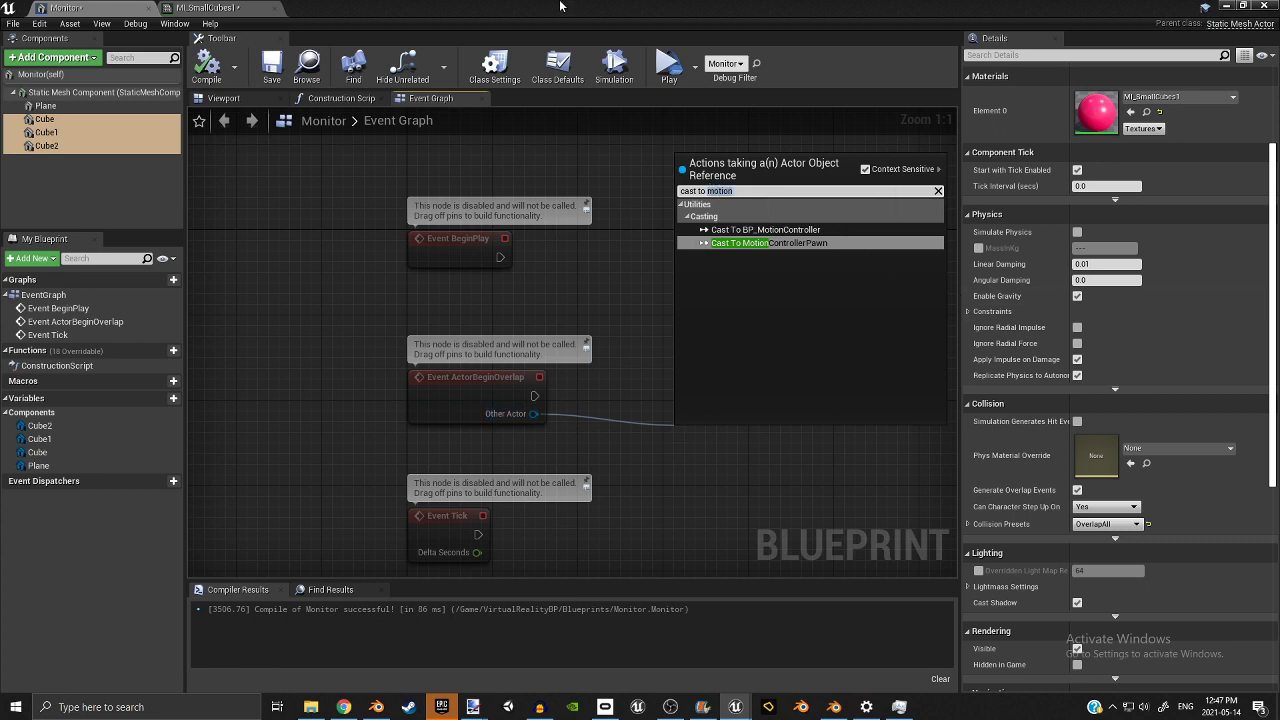
Check the motion controller's name in the Blueprints folder and add a Cast To BP_MotionController node from the overlap event's Other Actor.
{"action": "left_click_drag", "start_coordinate": [624, 4], "coordinate": [578, 60]}
{"action": "left_click", "coordinate": [55, 637]}
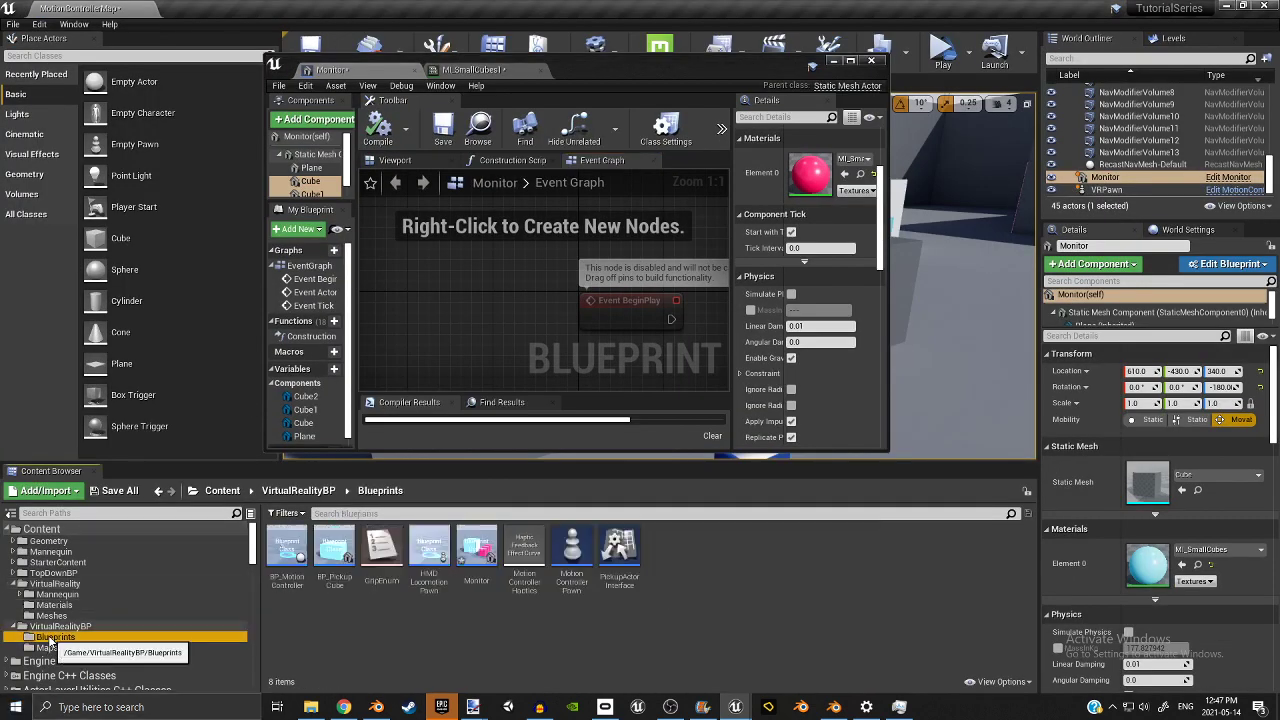
{"action": "right_click_drag", "start_coordinate": [595, 340], "coordinate": [512, 217]}
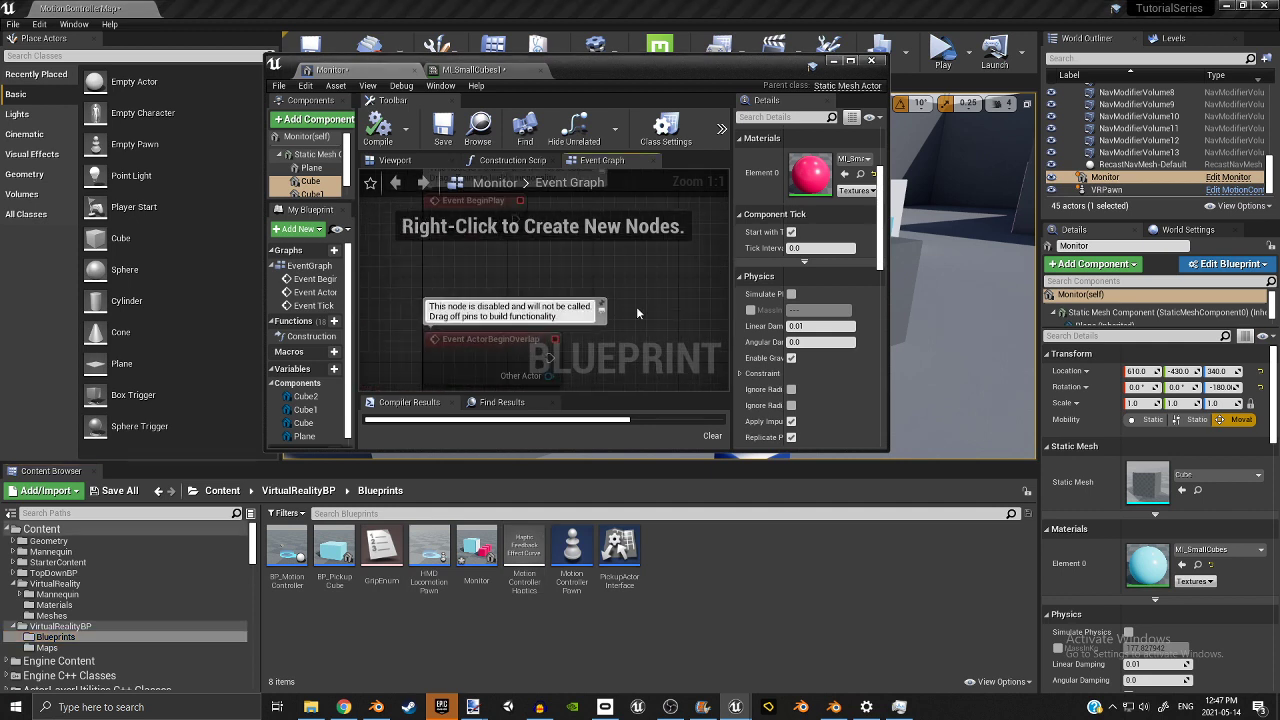
{"action": "right_click_drag", "start_coordinate": [637, 314], "coordinate": [597, 309]}
{"action": "left_click_drag", "start_coordinate": [541, 328], "coordinate": [616, 293]}
{"action": "type", "text": "bp_mot"}
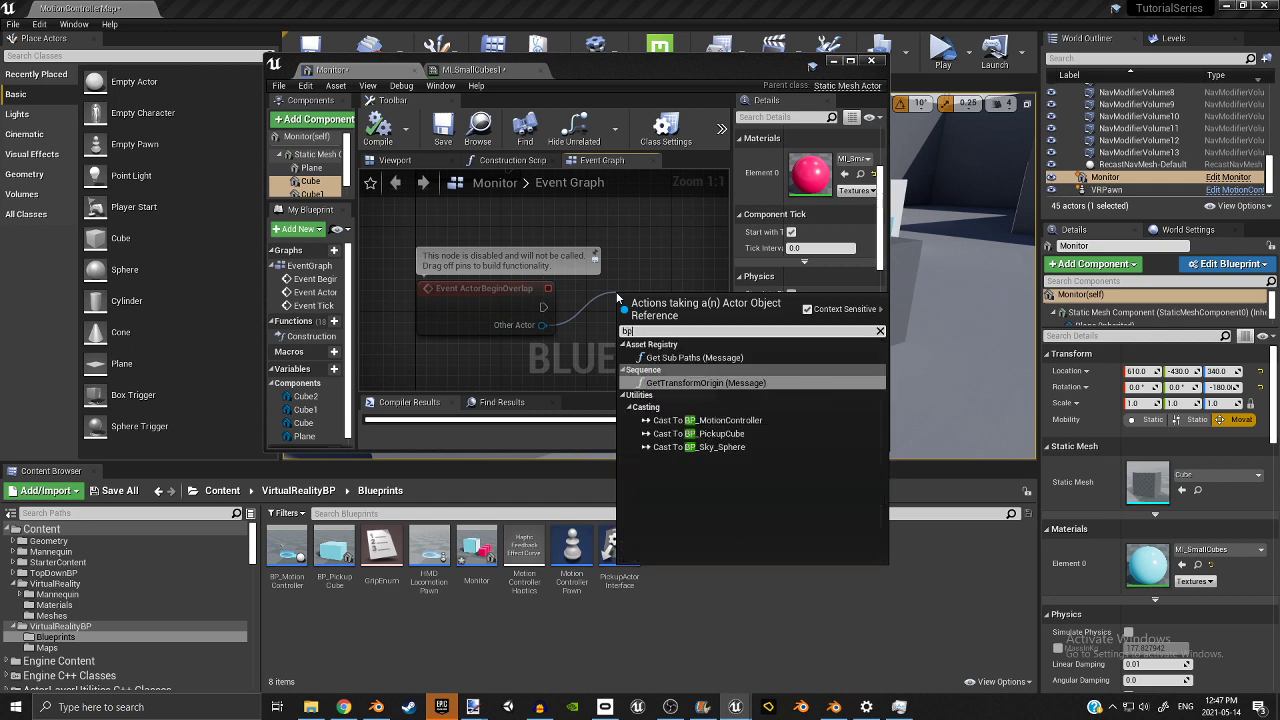
{"action": "key", "text": "Return"}
{"action": "right_click_drag", "start_coordinate": [636, 309], "coordinate": [411, 301]}
{"action": "double_click", "coordinate": [578, 84]}
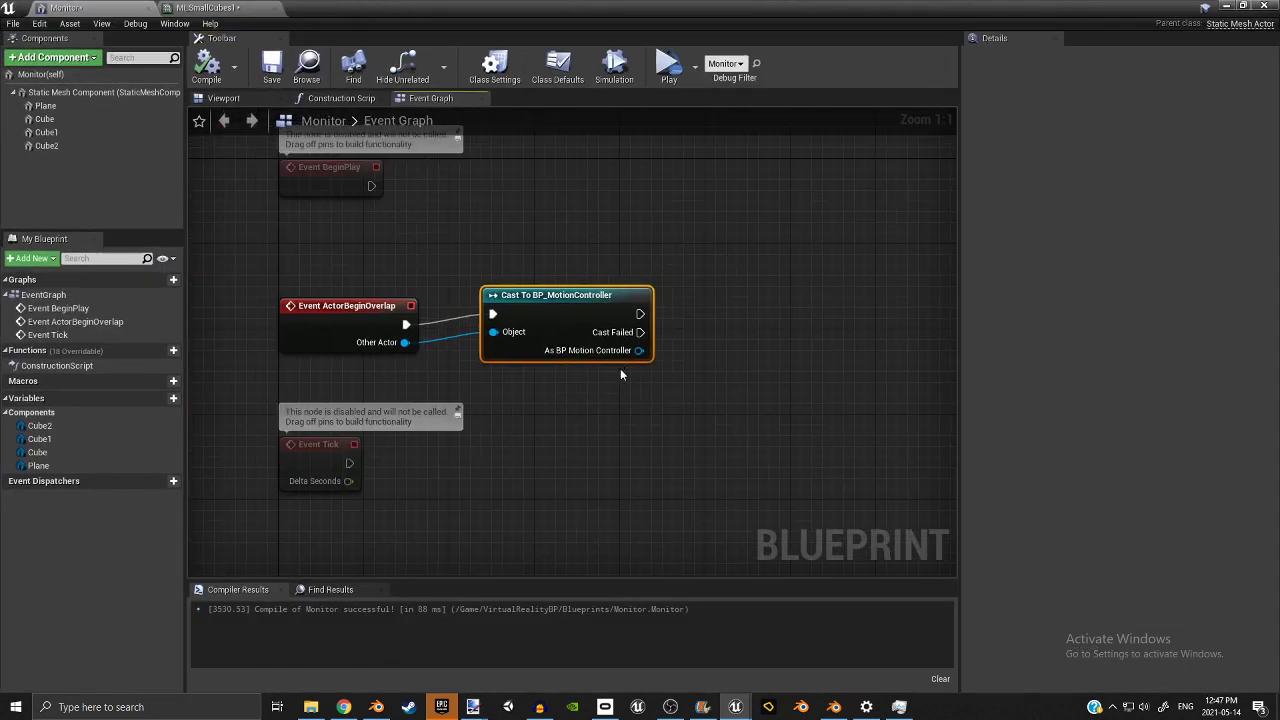
Replace Event ActorBeginOverlap with an On Component Begin Overlap event for Cube, wiring its execution and Other Actor into the cast.
{"action": "key", "text": "Delete"}
{"action": "left_click", "coordinate": [45, 119]}
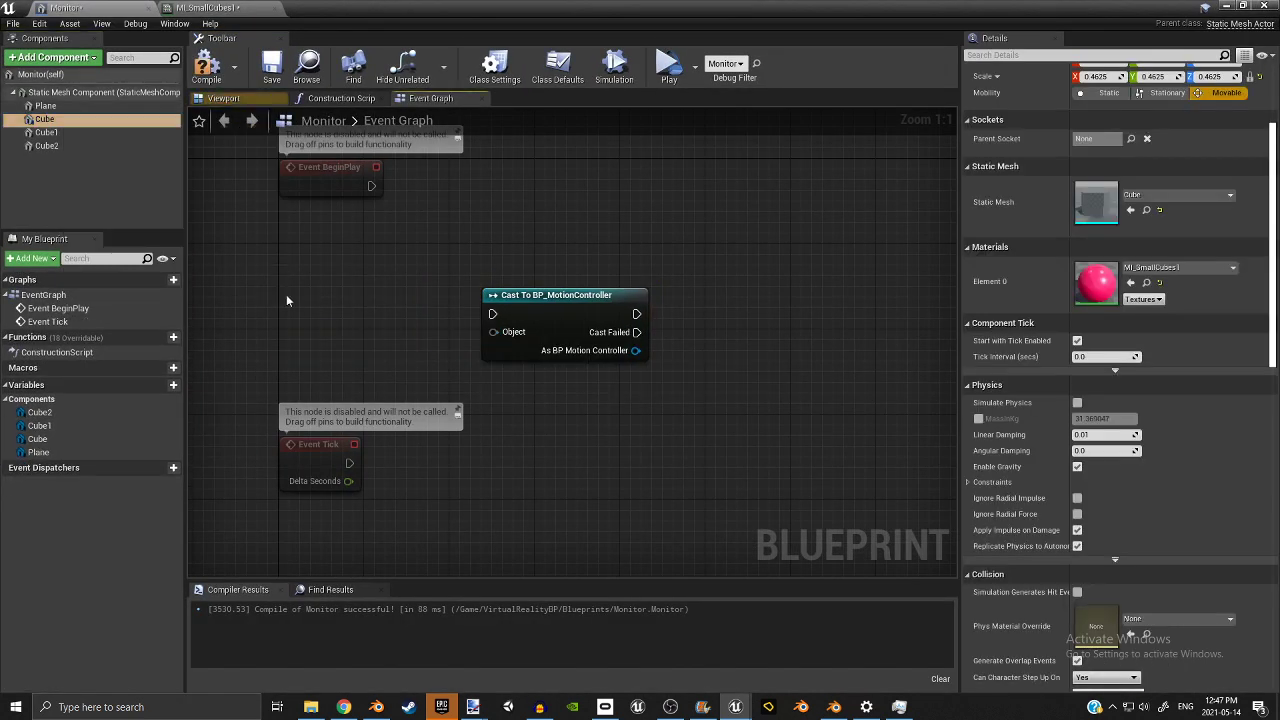
{"action": "right_click", "coordinate": [286, 300]}
{"action": "left_click", "coordinate": [271, 333]}
{"action": "left_click", "coordinate": [277, 345]}
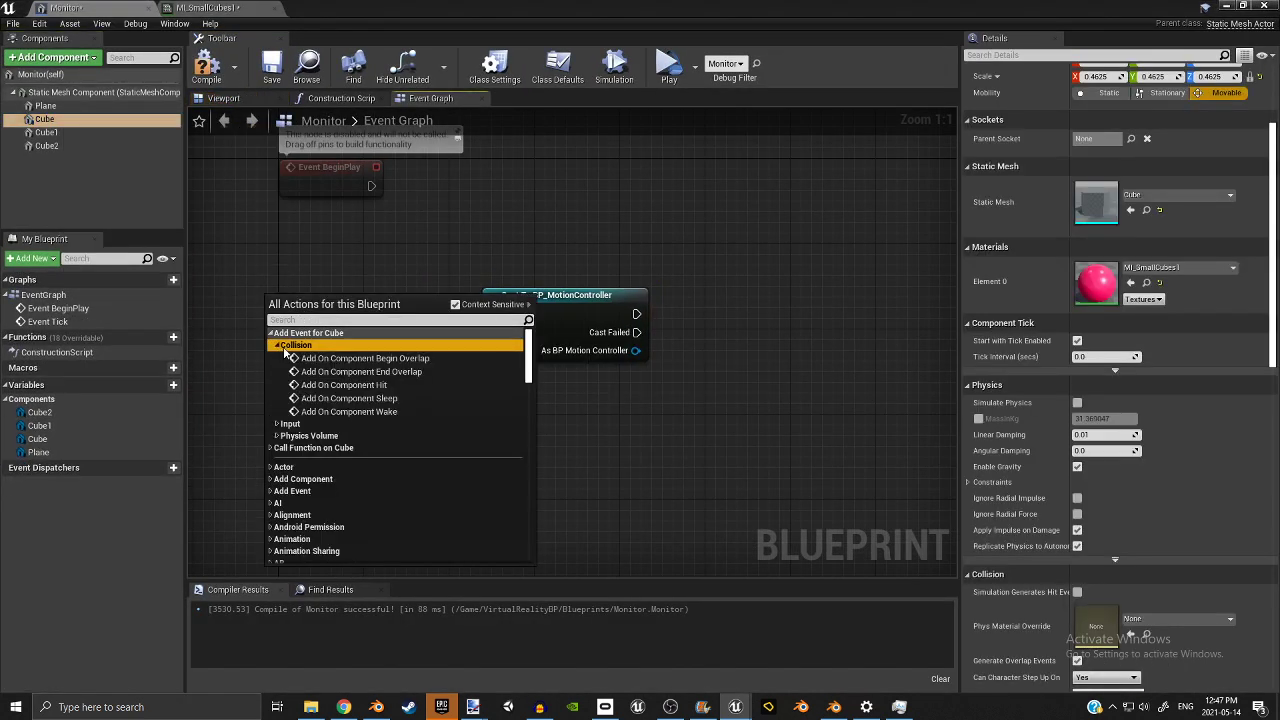
{"action": "left_click", "coordinate": [305, 358]}
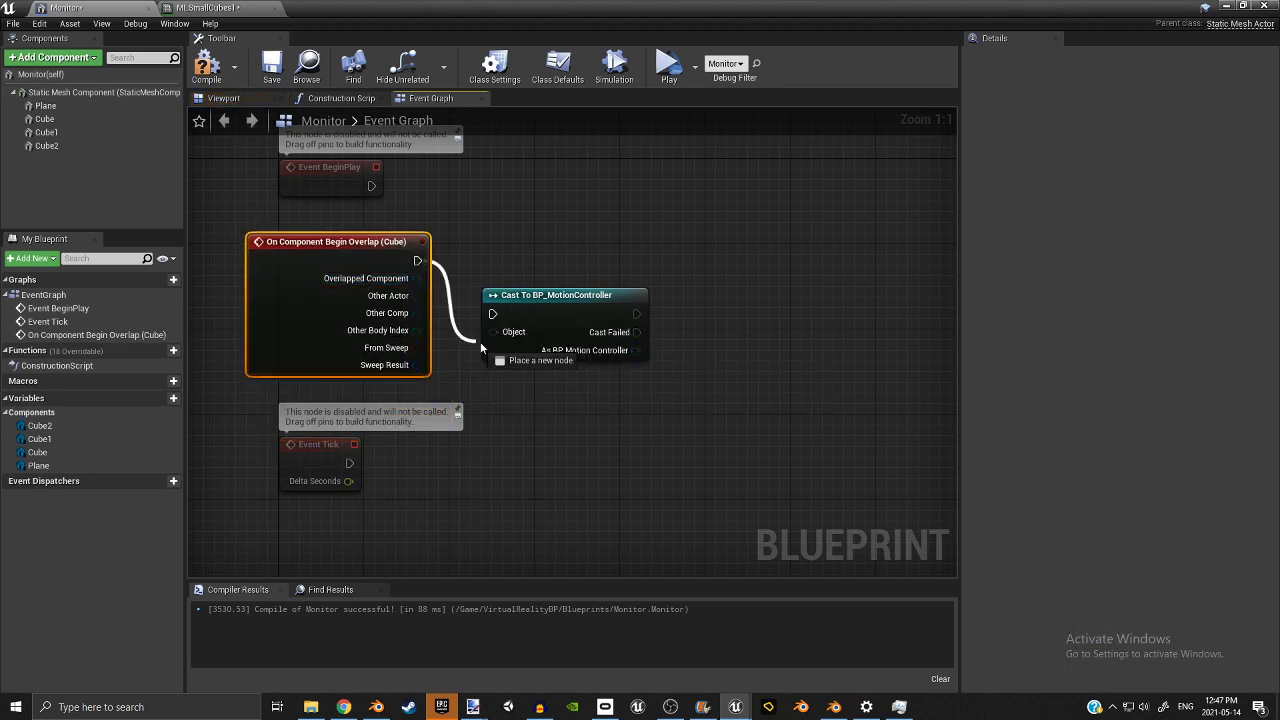
{"action": "right_click_drag", "start_coordinate": [570, 369], "coordinate": [485, 396]}
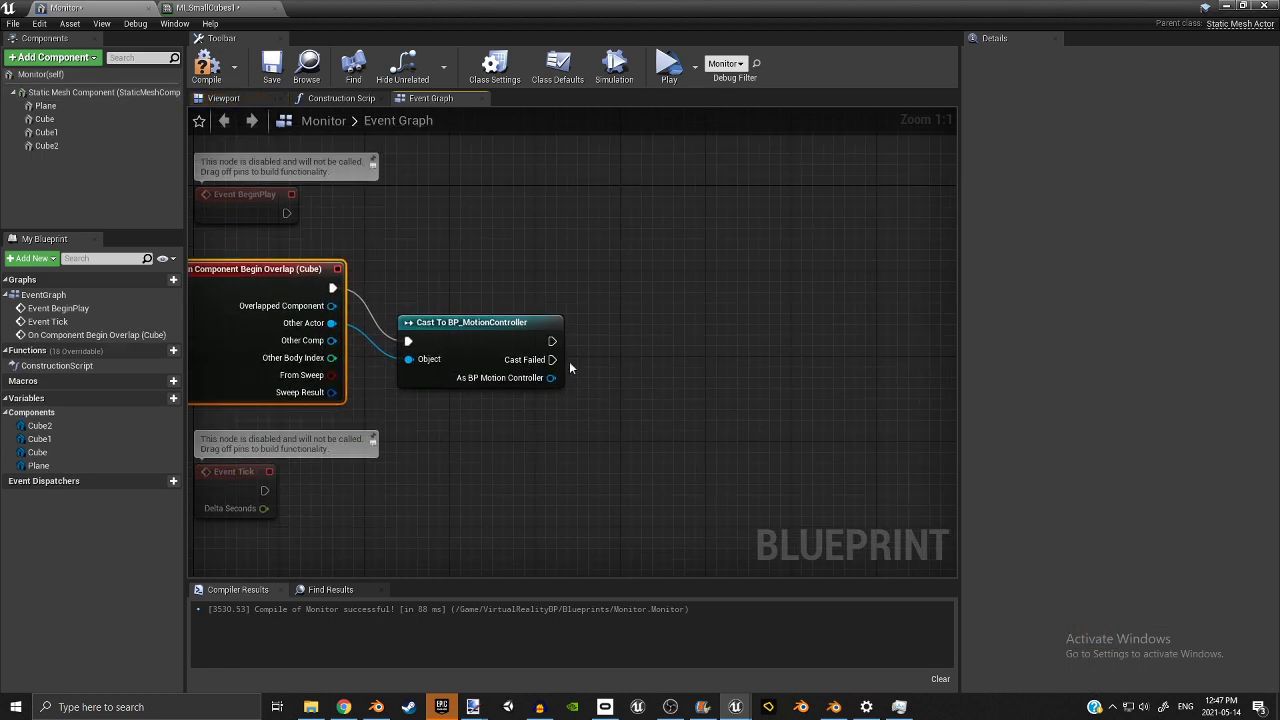
Add a Play Sound 2D node after the successful cast, assign the Flashlight_Switch sound, and compile the blueprint.
{"action": "left_click_drag", "start_coordinate": [626, 305], "coordinate": [626, 305]}
{"action": "type", "text": "play soun"}
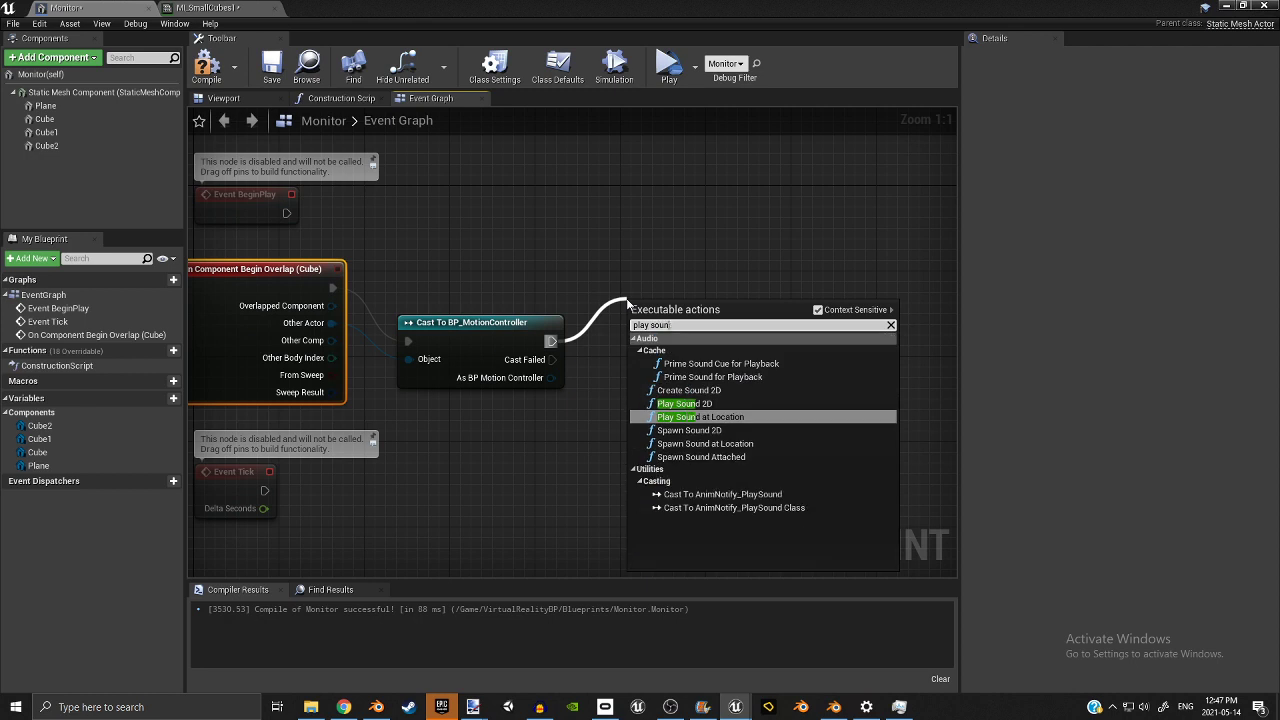
{"action": "type", "text": "d"}
{"action": "left_click", "coordinate": [684, 403]}
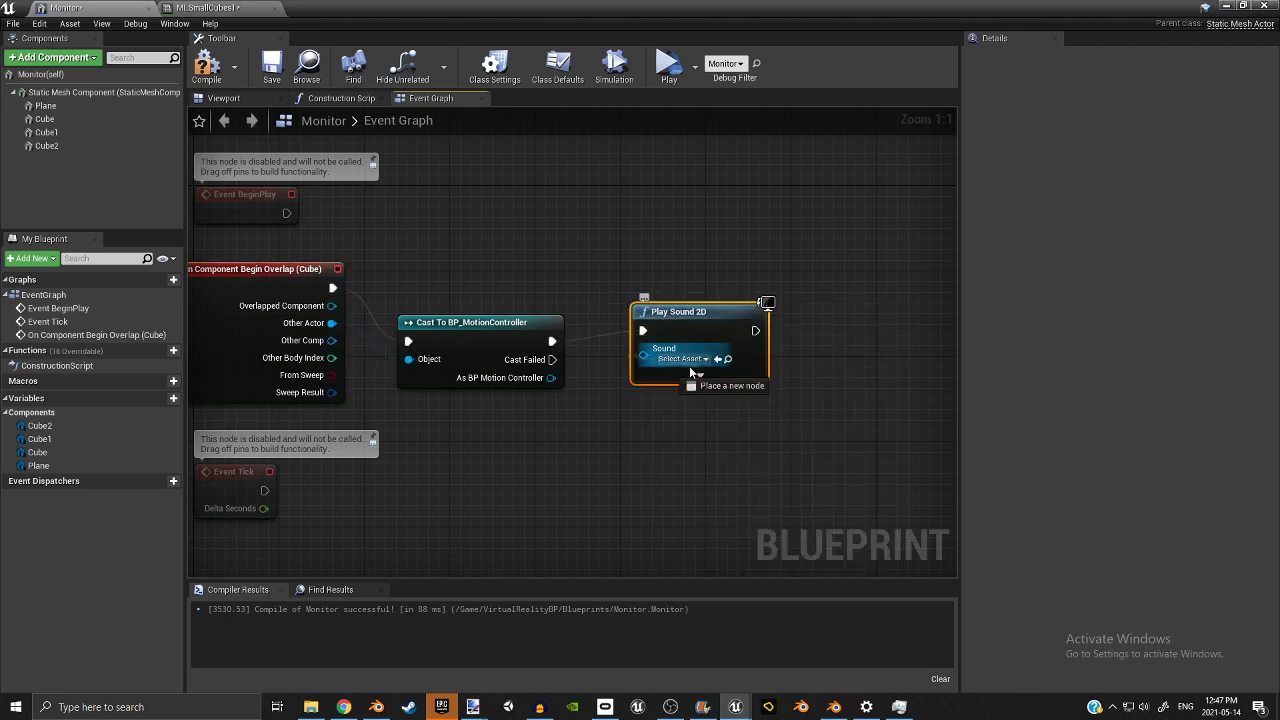
{"action": "left_click", "coordinate": [689, 359]}
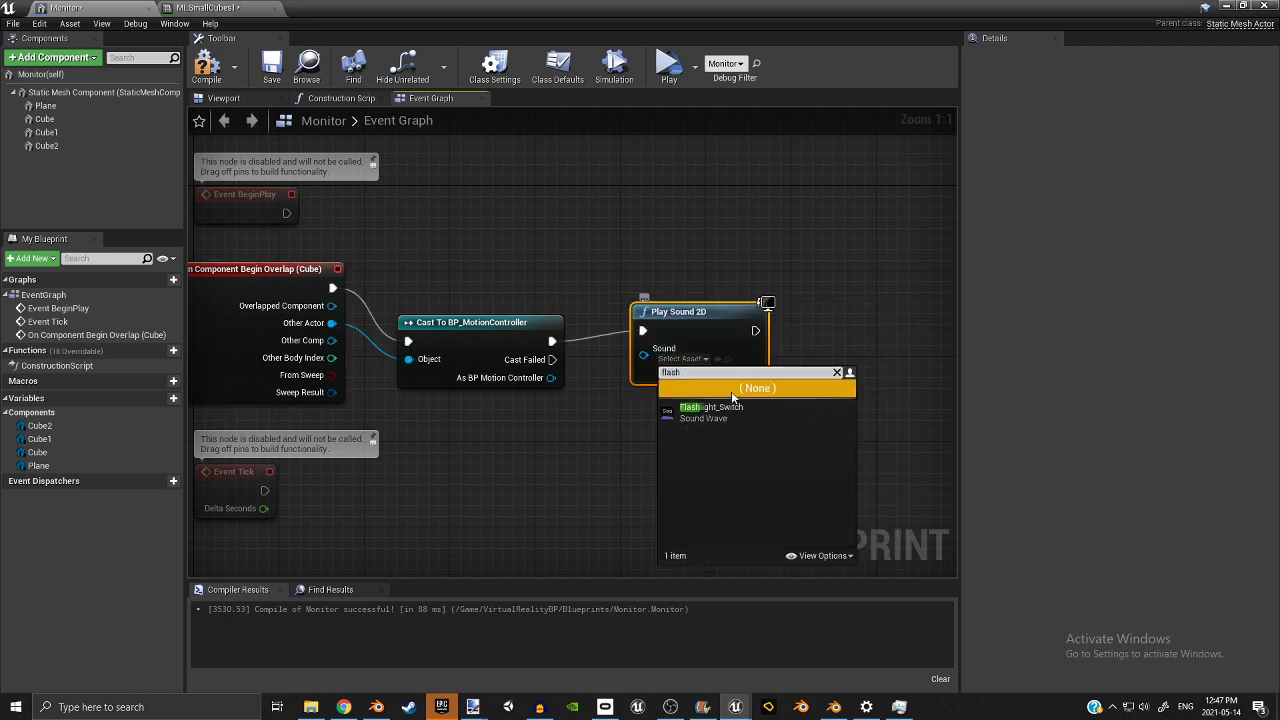
{"action": "left_click", "coordinate": [746, 412]}
{"action": "left_click", "coordinate": [209, 66]}
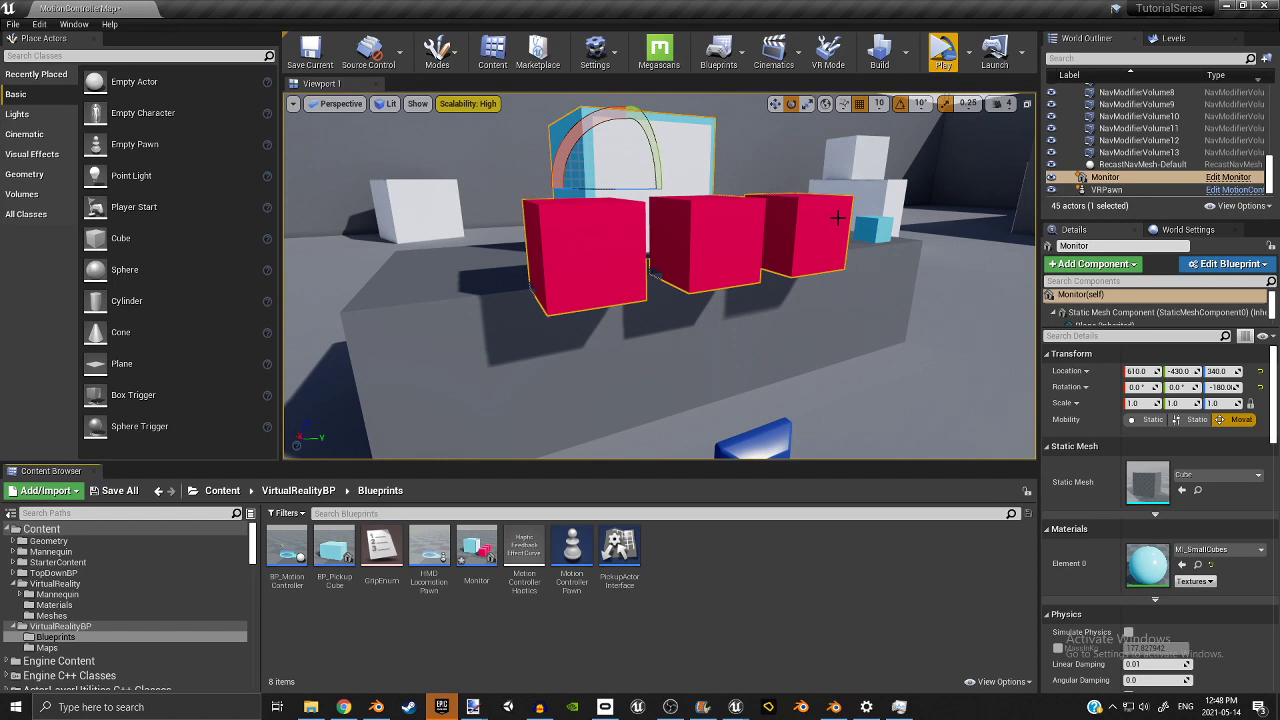
Scale the placed Monitor's three small cubes (Cube, Cube1 and Cube2) uniformly down to 0.25 in the level.
{"action": "scroll", "coordinate": [1086, 307], "scroll_direction": "down", "scroll_amount": 3}
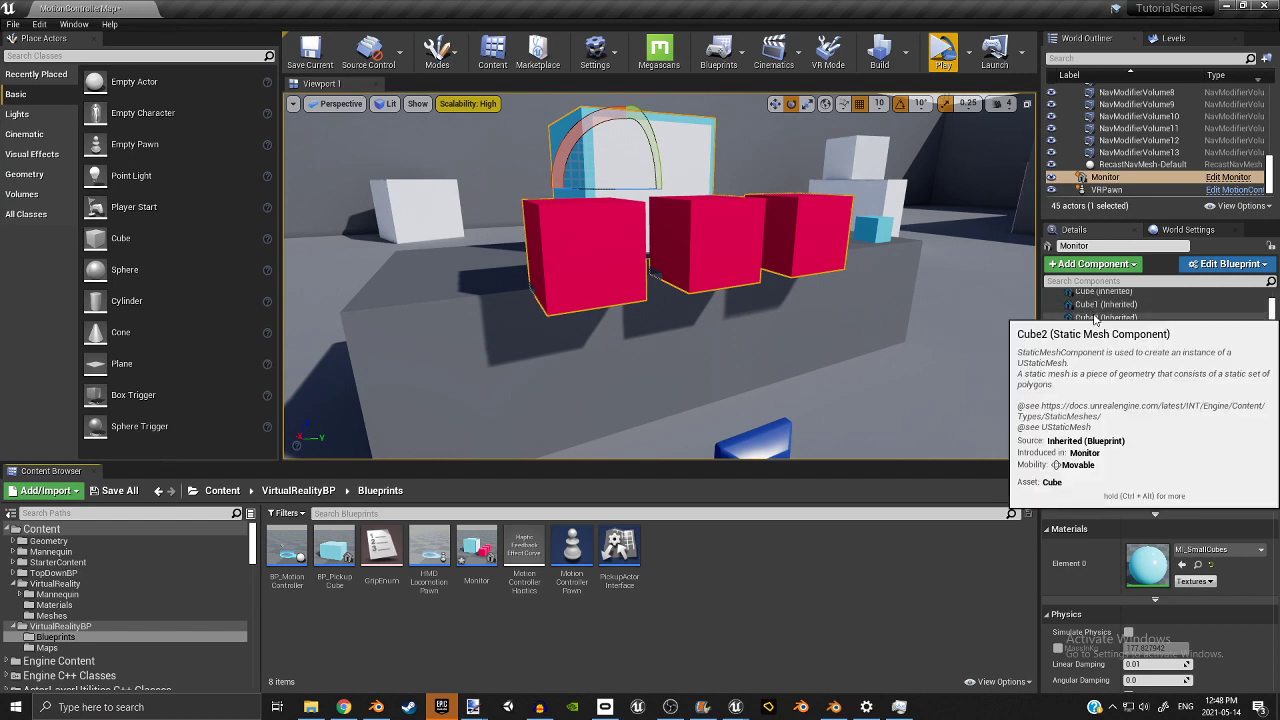
{"action": "left_click", "coordinate": [1128, 316]}
{"action": "left_click", "coordinate": [1126, 293], "text": "shift"}
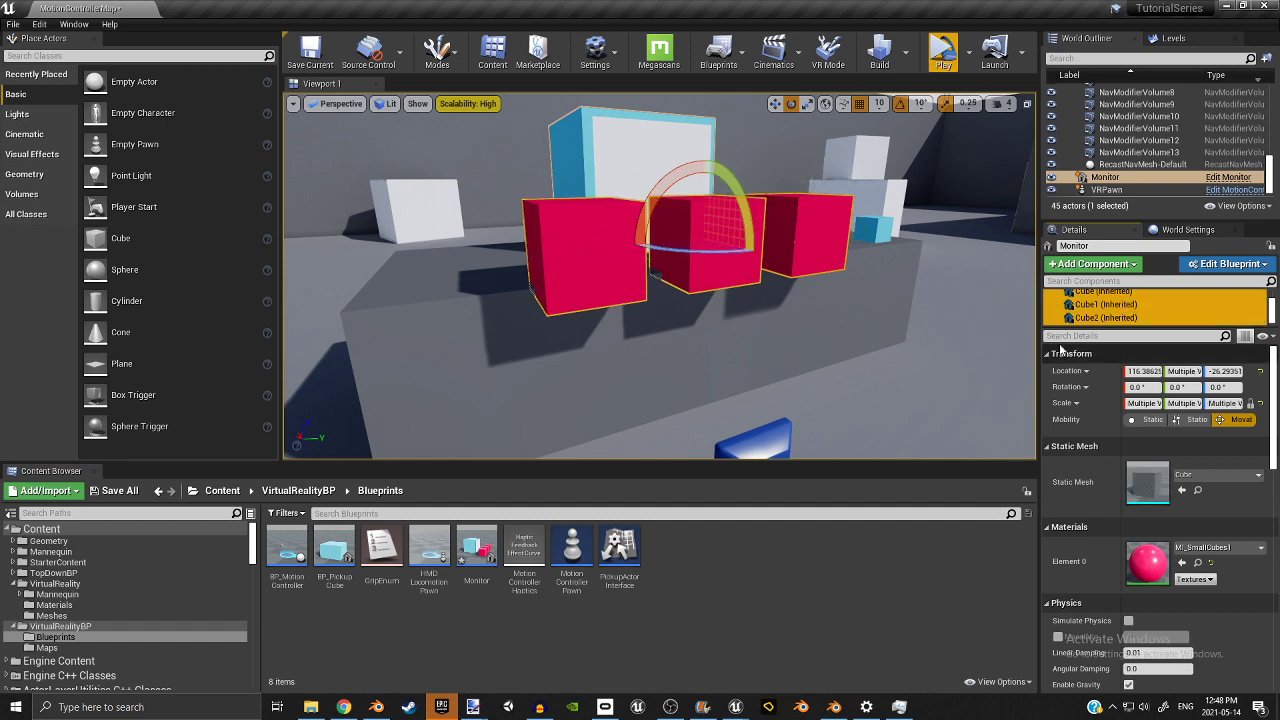
{"action": "left_click", "coordinate": [807, 104]}
{"action": "right_click_drag", "start_coordinate": [806, 150], "coordinate": [800, 220]}
{"action": "scroll", "coordinate": [757, 361], "scroll_direction": "up", "scroll_amount": 2}
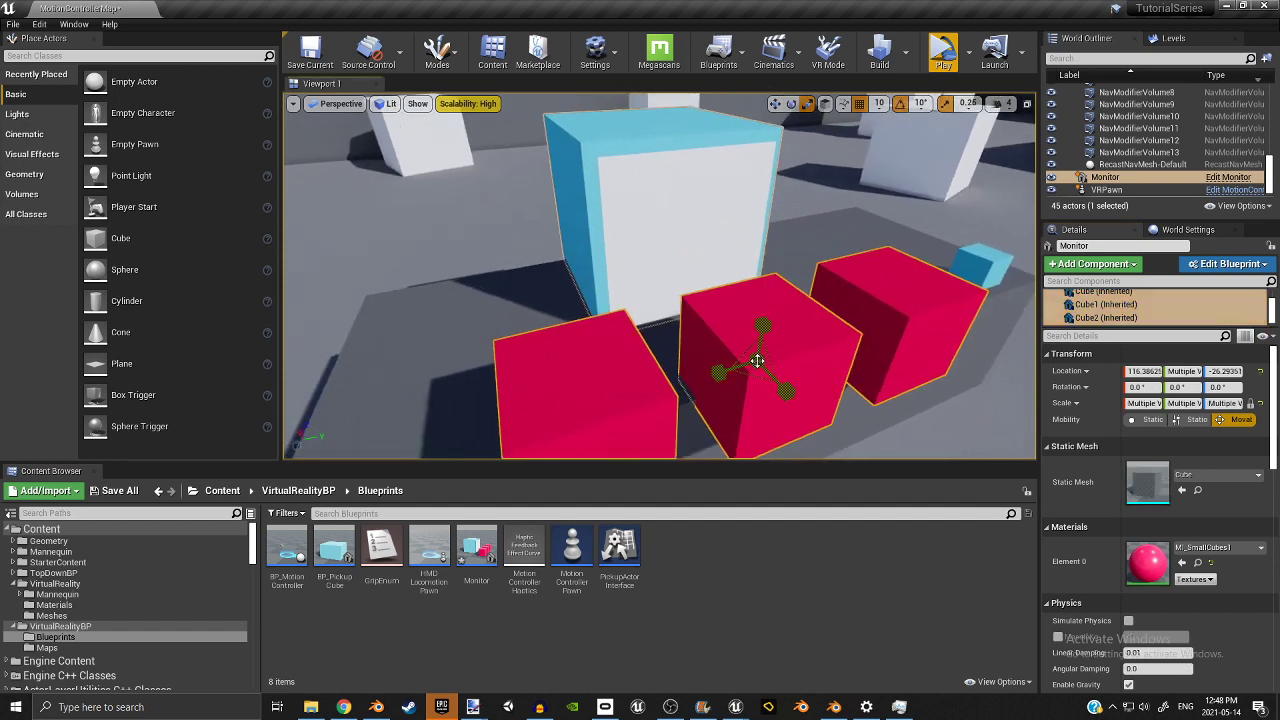
{"action": "left_click_drag", "start_coordinate": [757, 361], "coordinate": [738, 382]}
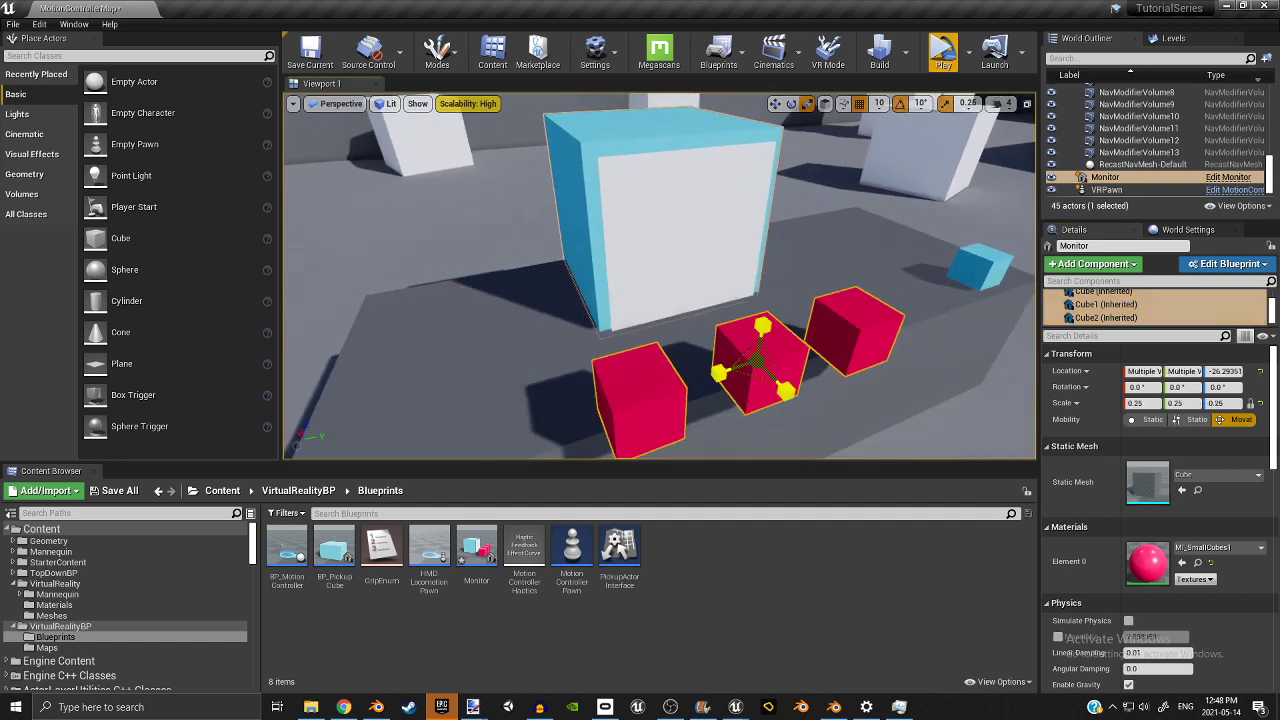
Place a BP_MotionController actor in the level beside the small cubes as a size reference.
{"action": "left_click", "coordinate": [777, 105]}
{"action": "right_click_drag", "start_coordinate": [823, 243], "coordinate": [905, 243]}
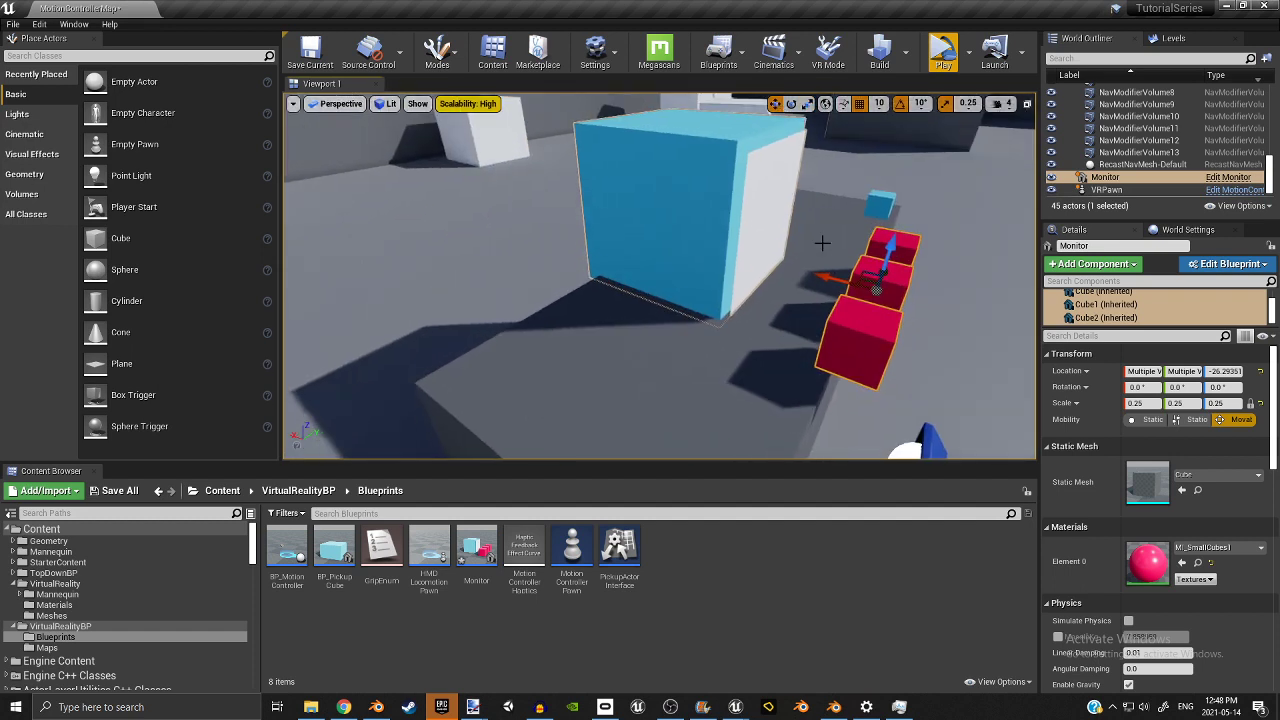
{"action": "right_click_drag", "start_coordinate": [845, 286], "coordinate": [820, 268]}
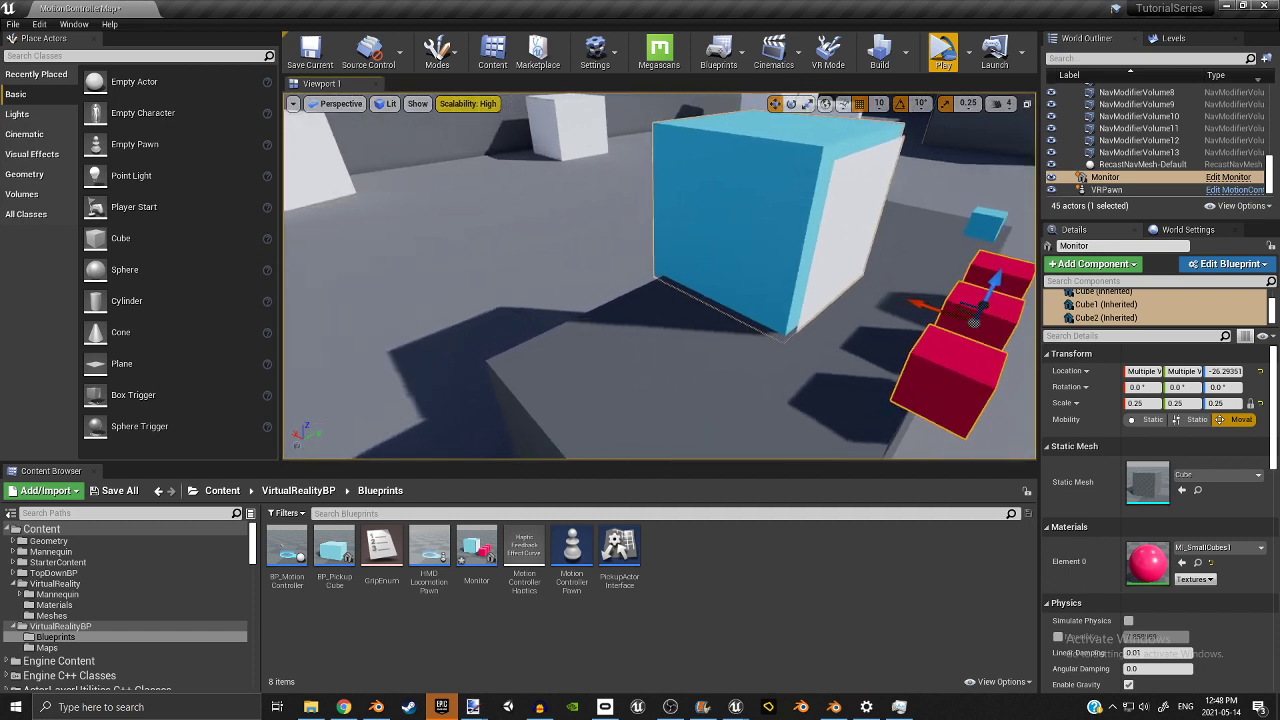
{"action": "left_click", "coordinate": [903, 298]}
{"action": "mouse_move", "coordinate": [903, 298]}
{"action": "right_mouse_down"}
{"action": "mouse_move", "coordinate": [882, 290]}
{"action": "mouse_move", "coordinate": [950, 320]}
{"action": "mouse_move", "coordinate": [935, 304]}
{"action": "right_mouse_up"}
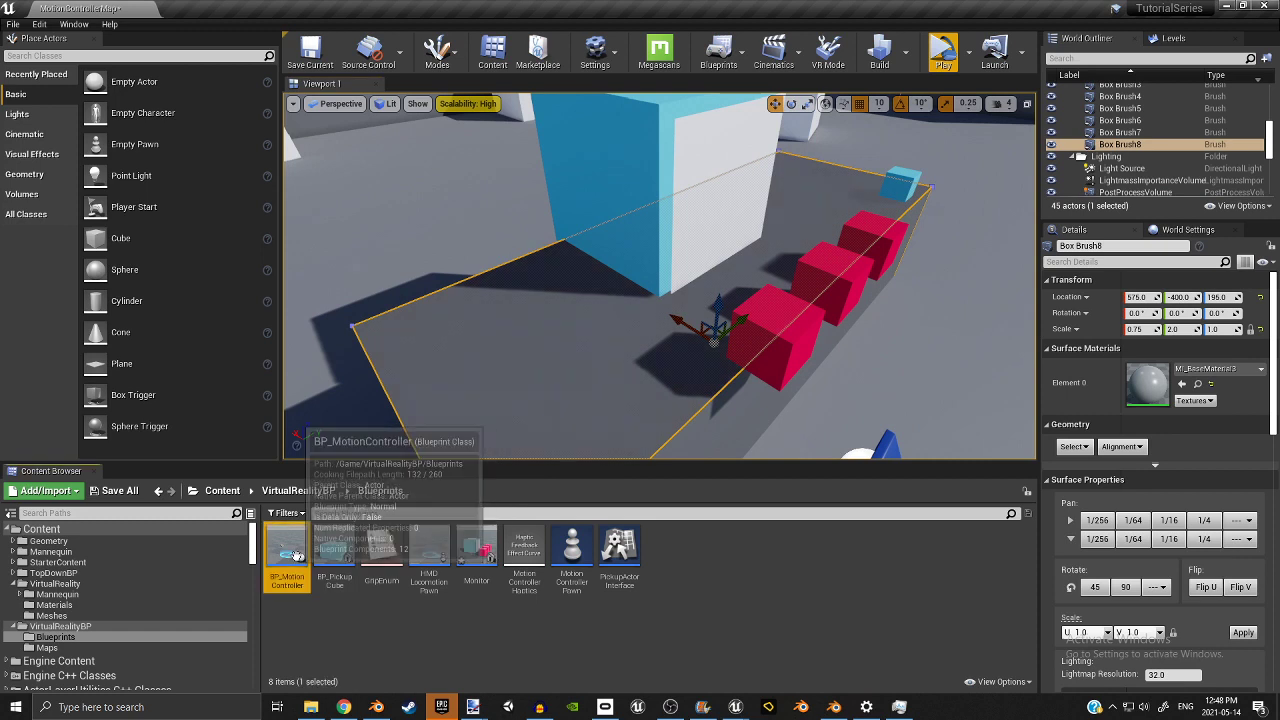
{"action": "left_click_drag", "start_coordinate": [287, 555], "coordinate": [777, 325]}
{"action": "right_click_drag", "start_coordinate": [697, 284], "coordinate": [635, 280]}
Reselect the Monitor's three small cubes and scale them uniformly down to about 0.143 with scale snapping off.
{"action": "left_click", "coordinate": [720, 296]}
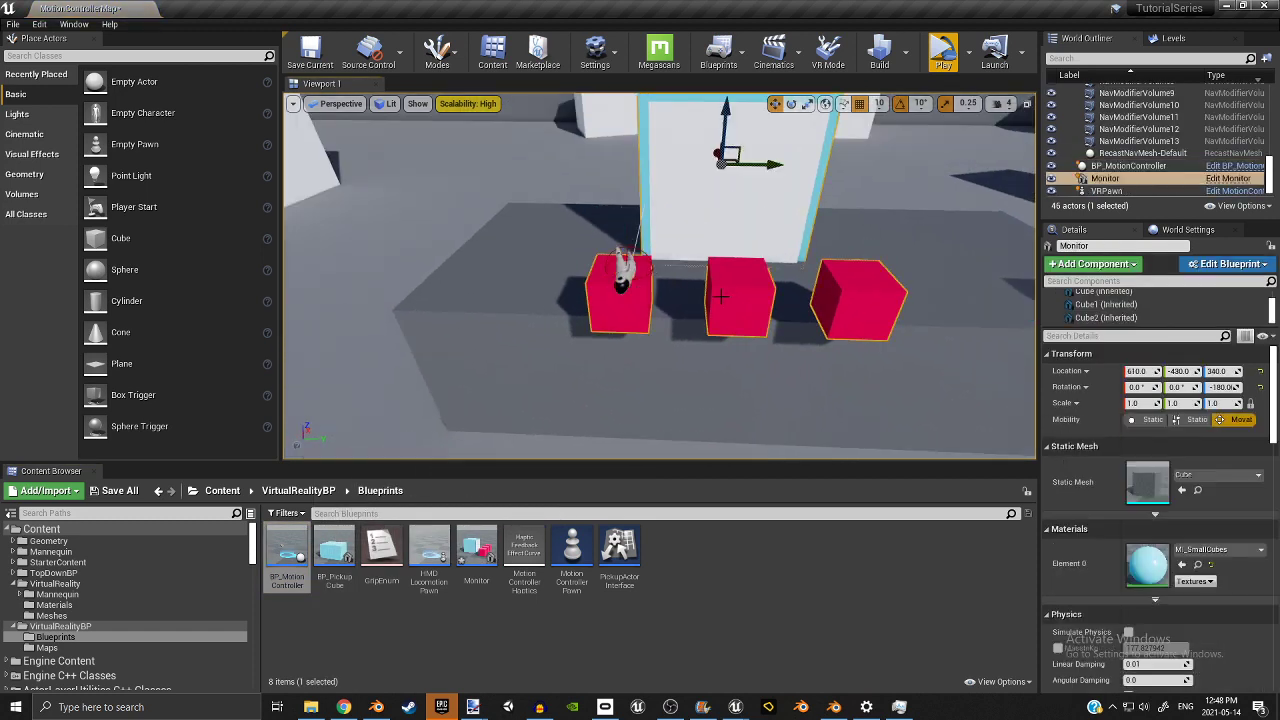
{"action": "left_click", "coordinate": [1095, 319]}
{"action": "left_click", "coordinate": [1100, 295], "text": "shift"}
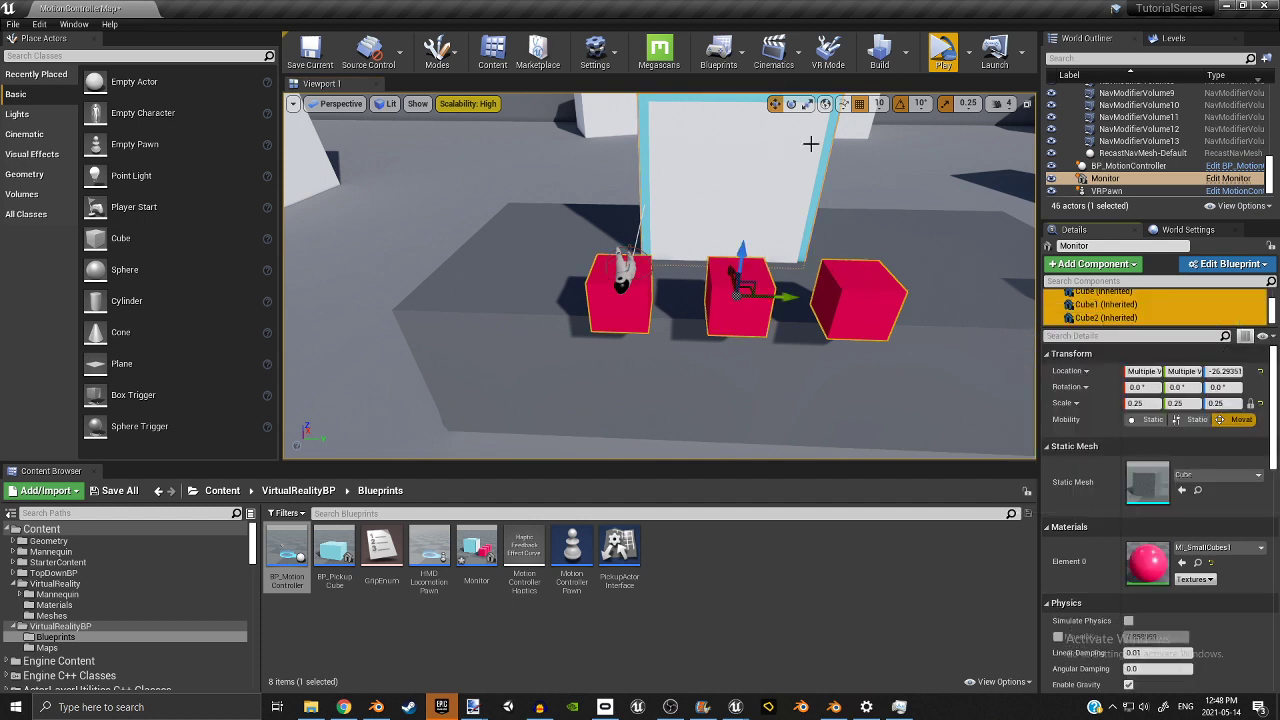
{"action": "left_click_drag", "start_coordinate": [734, 296], "coordinate": [733, 296]}
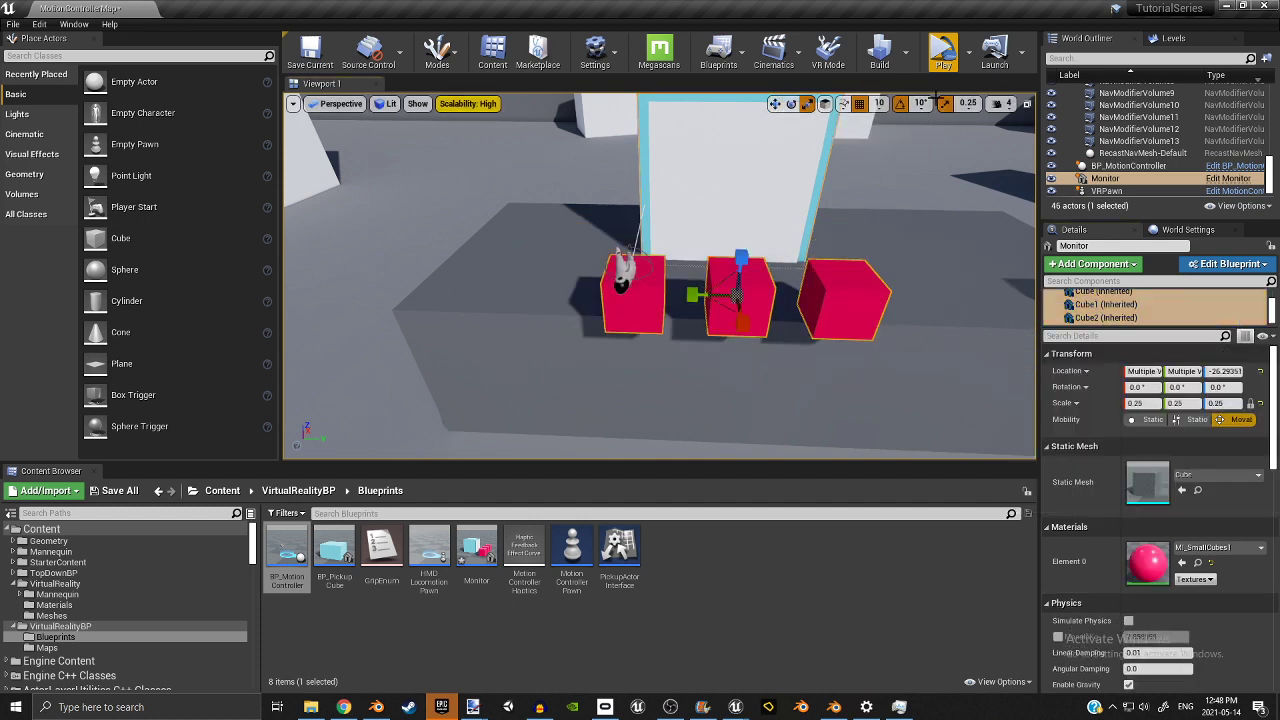
{"action": "key", "text": "f"}
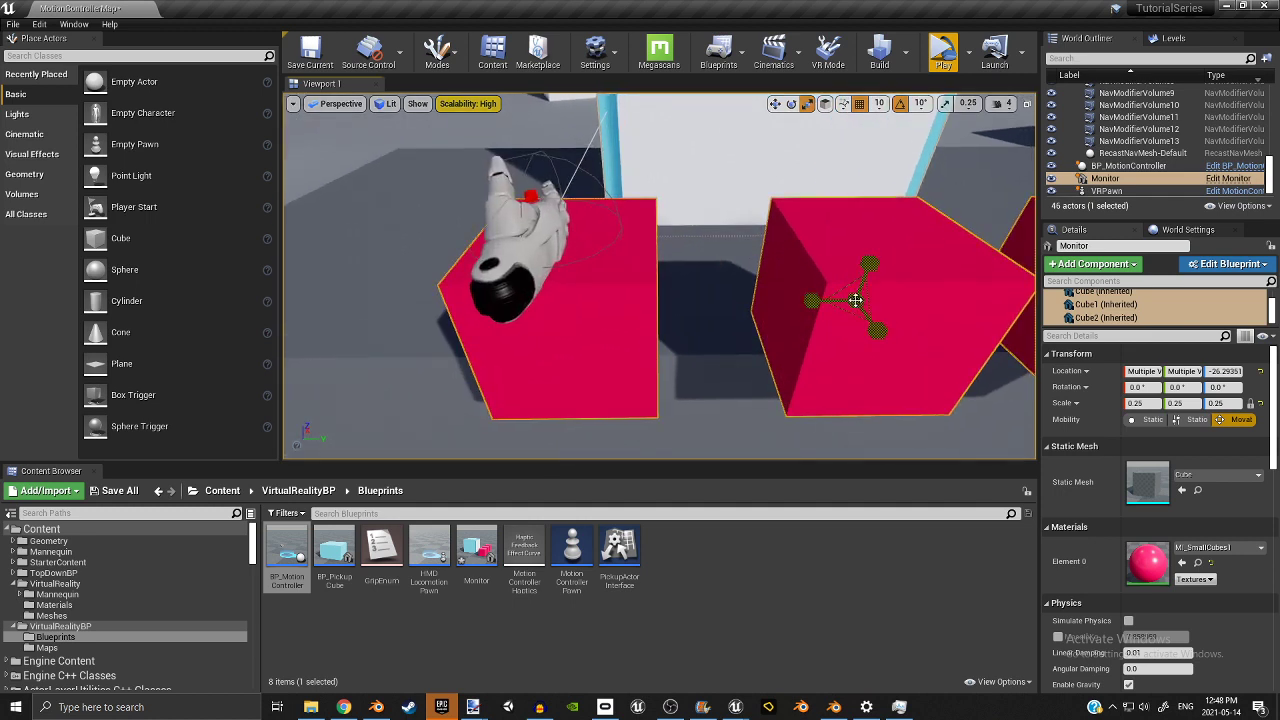
{"action": "left_click_drag", "start_coordinate": [855, 300], "coordinate": [842, 318]}
{"action": "left_click", "coordinate": [775, 104]}
Delete the BP_MotionController actor from the level.
{"action": "mouse_move", "coordinate": [886, 280]}
{"action": "right_mouse_down"}
{"action": "mouse_move", "coordinate": [900, 305]}
{"action": "mouse_move", "coordinate": [880, 262]}
{"action": "right_mouse_up"}
{"action": "left_click", "coordinate": [886, 280]}
{"action": "key", "text": "Delete"}
Move the three small cubes closer to the monitor and lower them partly into the table, to Z about -46.3.
{"action": "left_click", "coordinate": [872, 256]}
{"action": "left_click", "coordinate": [1110, 319]}
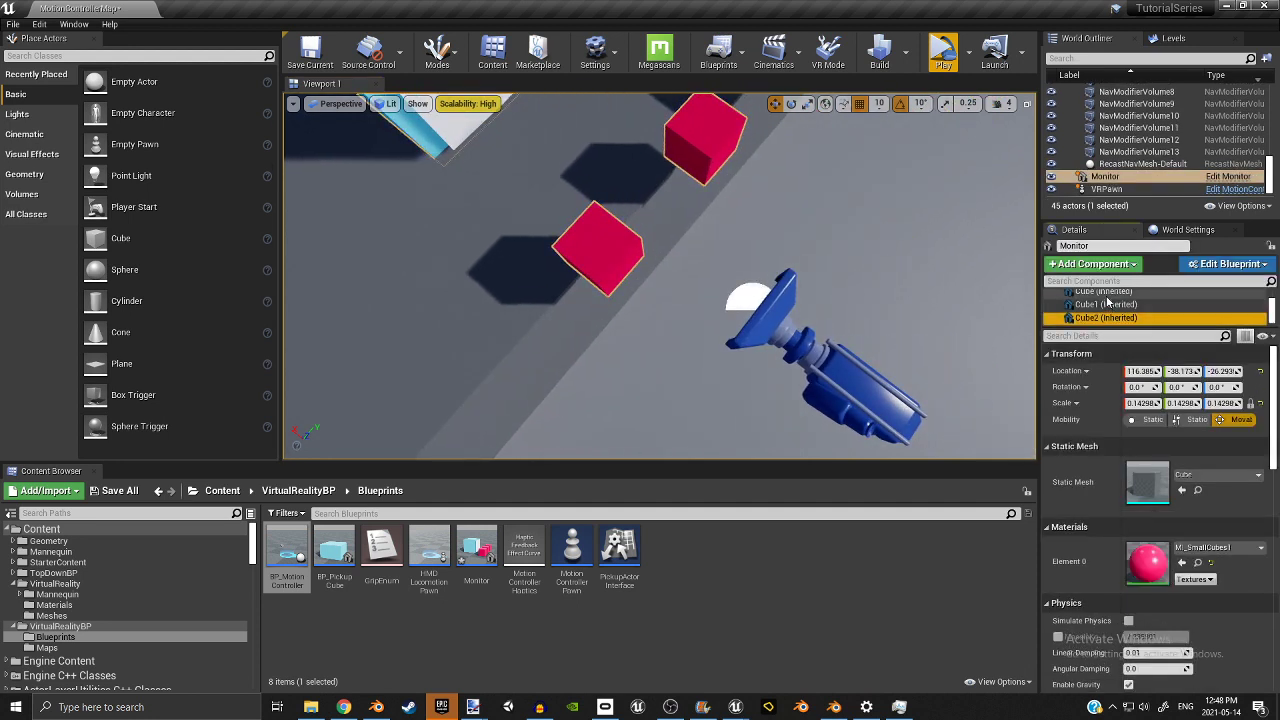
{"action": "left_click", "coordinate": [1108, 294], "text": "shift"}
{"action": "mouse_move", "coordinate": [591, 249]}
{"action": "right_mouse_down"}
{"action": "mouse_move", "coordinate": [640, 246]}
{"action": "mouse_move", "coordinate": [591, 249]}
{"action": "mouse_move", "coordinate": [578, 234]}
{"action": "right_mouse_up"}
{"action": "left_click_drag", "start_coordinate": [671, 215], "coordinate": [612, 222]}
{"action": "right_click_drag", "start_coordinate": [612, 222], "coordinate": [542, 190]}
{"action": "left_click_drag", "start_coordinate": [741, 117], "coordinate": [742, 157]}
{"action": "mouse_move", "coordinate": [763, 171]}
{"action": "right_mouse_down"}
{"action": "mouse_move", "coordinate": [750, 215]}
{"action": "mouse_move", "coordinate": [762, 171]}
{"action": "right_mouse_up"}
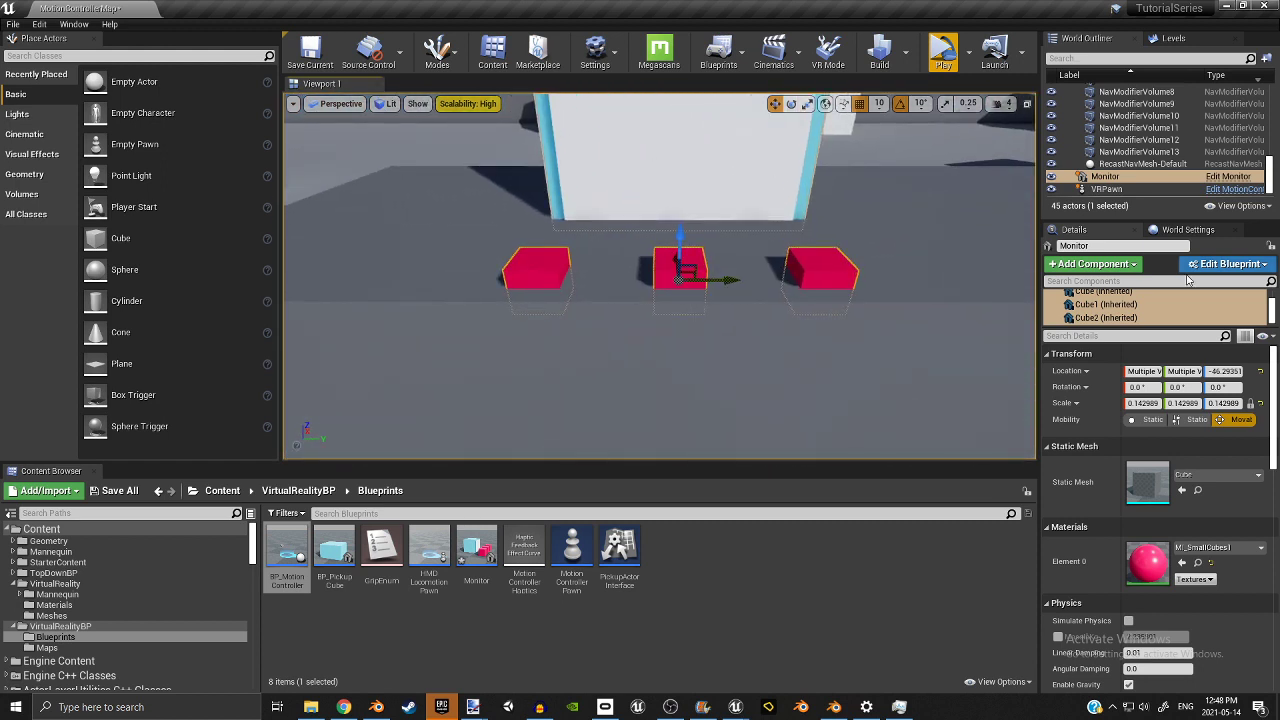
Reopen the Monitor blueprint's Event Graph and add an On Component Begin Overlap event for Cube1.
{"action": "left_click", "coordinate": [1190, 265]}
{"action": "left_click", "coordinate": [1160, 285]}
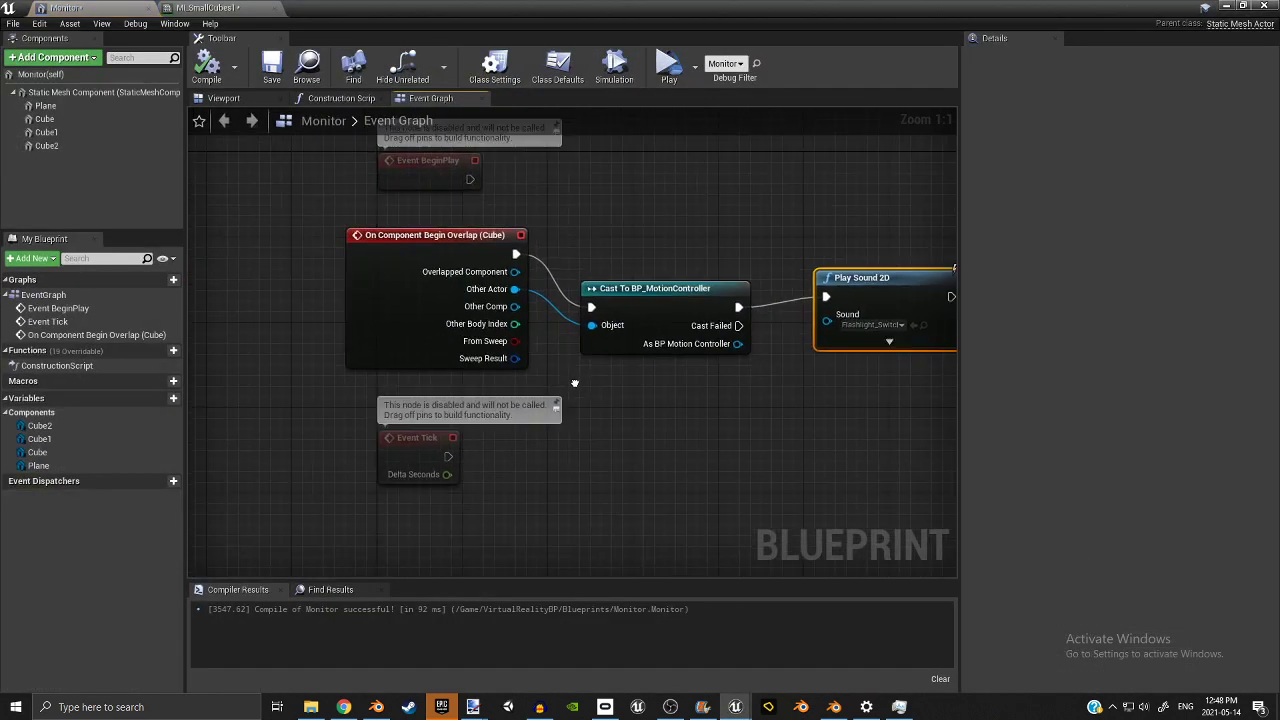
{"action": "right_click_drag", "start_coordinate": [575, 383], "coordinate": [589, 366]}
{"action": "scroll", "coordinate": [589, 366], "scroll_direction": "down", "scroll_amount": 3}
{"action": "left_click", "coordinate": [60, 133]}
{"action": "right_click", "coordinate": [512, 182]}
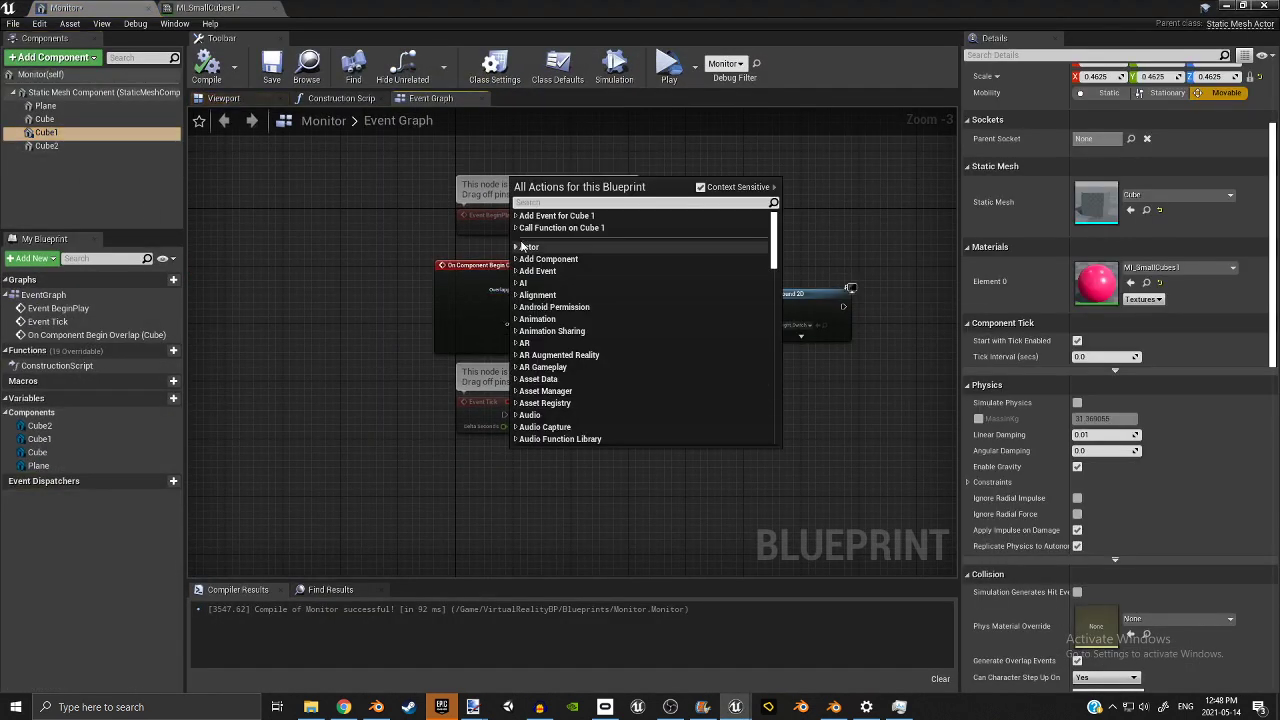
{"action": "left_click", "coordinate": [516, 216]}
{"action": "left_click", "coordinate": [524, 228]}
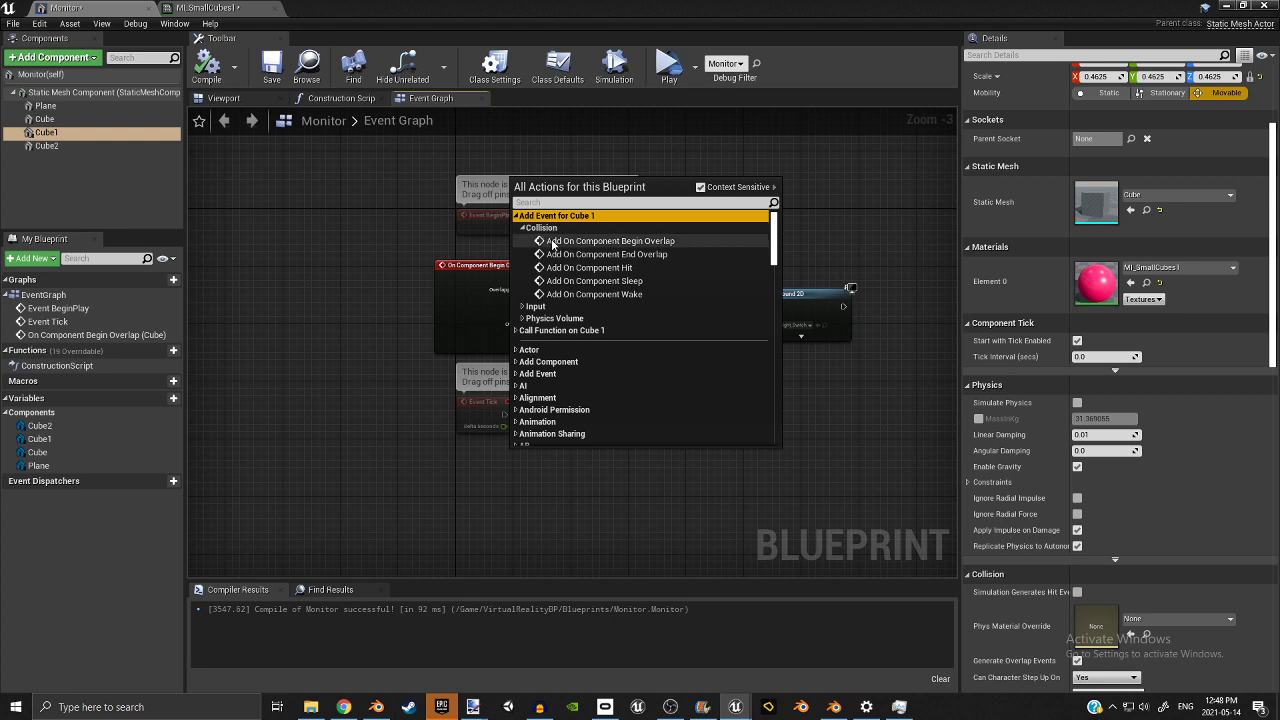
{"action": "left_click", "coordinate": [605, 241]}
Paste copies of the cast and Play Sound 2D nodes and connect them to the Cube1 overlap event, including Other Actor.
{"action": "key", "text": "ctrl+v"}
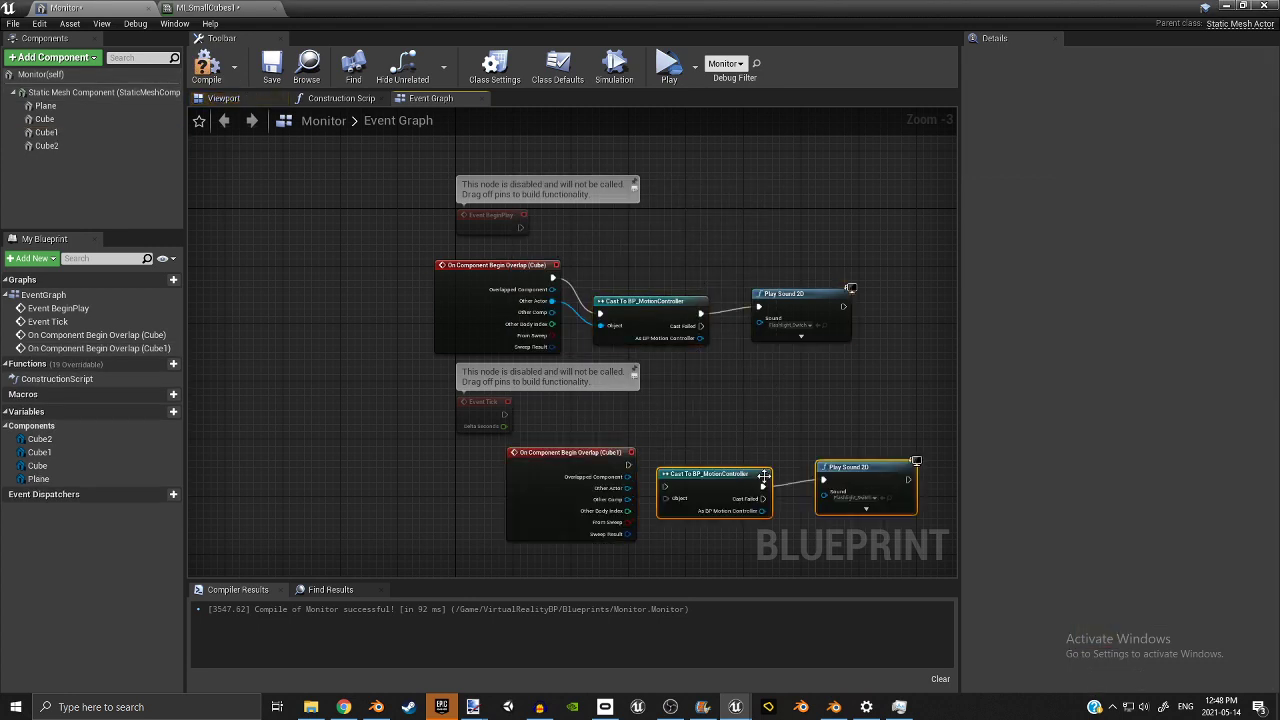
{"action": "left_click_drag", "start_coordinate": [628, 489], "coordinate": [671, 503]}
{"action": "right_click_drag", "start_coordinate": [679, 566], "coordinate": [674, 432]}
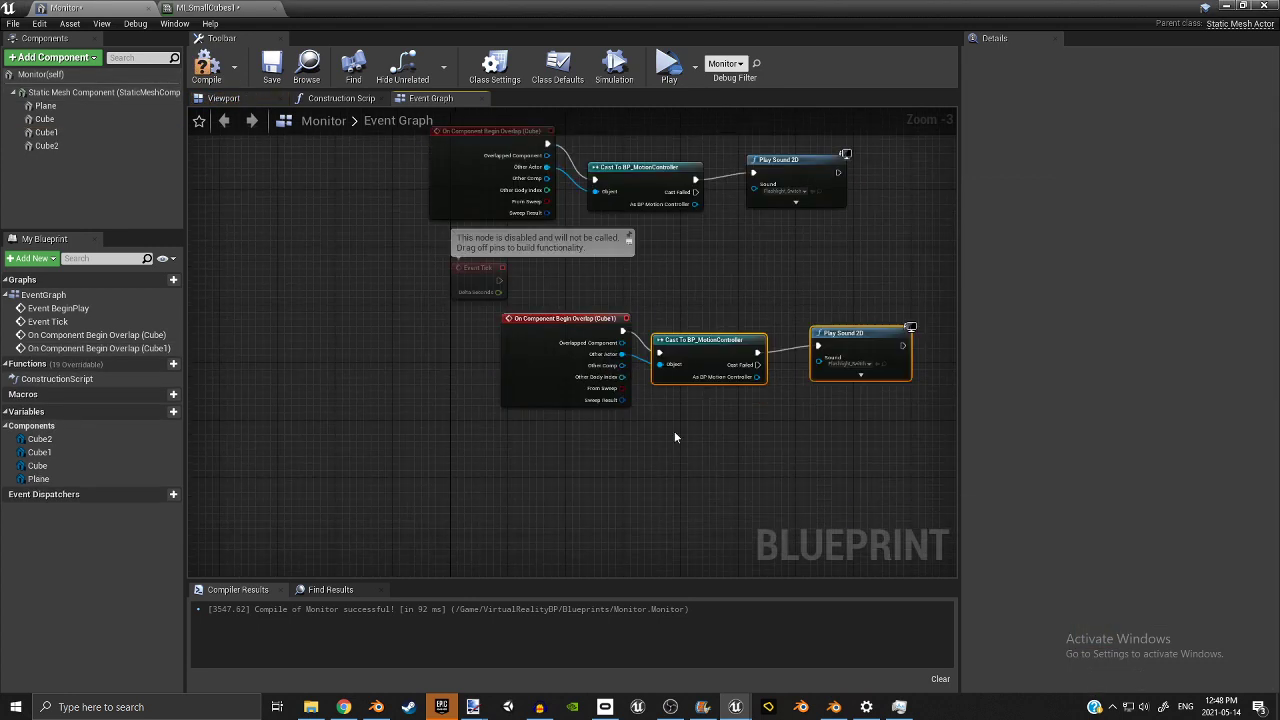
Add an On Component Begin Overlap event for Cube2 and position it below the Cube1 event chain.
{"action": "left_click", "coordinate": [46, 146]}
{"action": "right_click", "coordinate": [496, 558]}
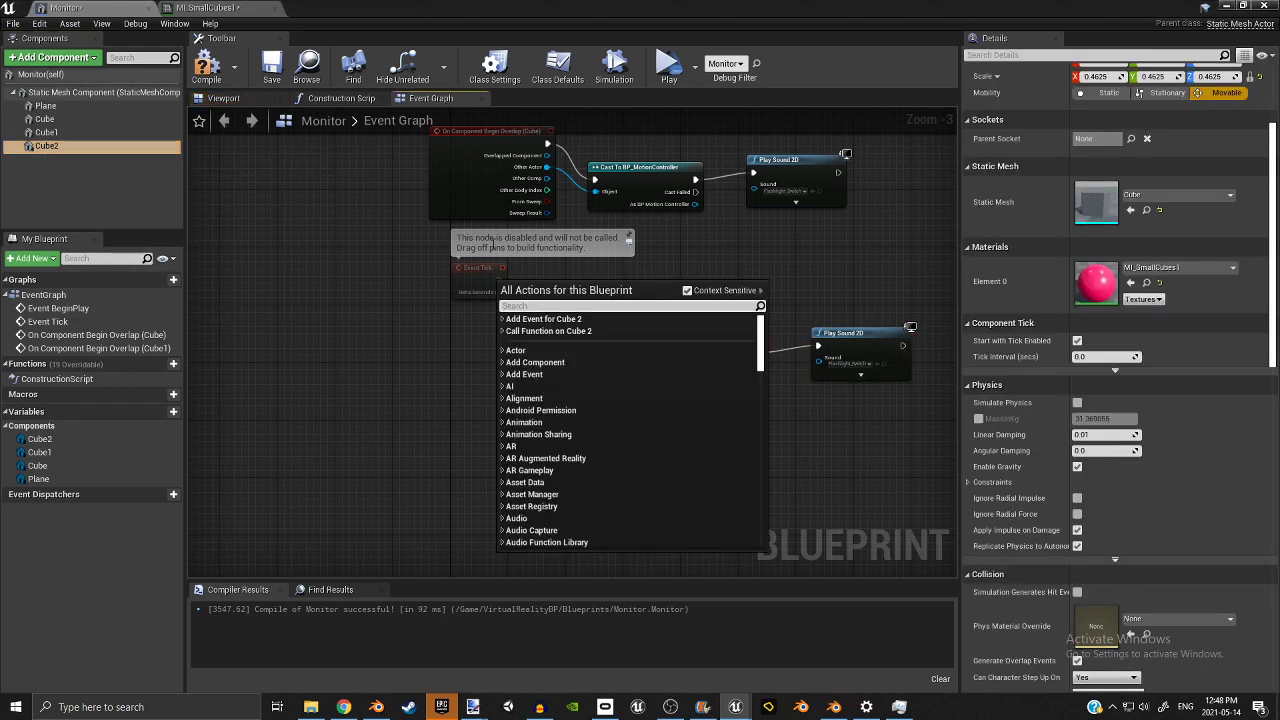
{"action": "left_click", "coordinate": [504, 319]}
{"action": "left_click", "coordinate": [509, 331]}
{"action": "left_click", "coordinate": [552, 344]}
{"action": "right_click_drag", "start_coordinate": [685, 555], "coordinate": [657, 443]}
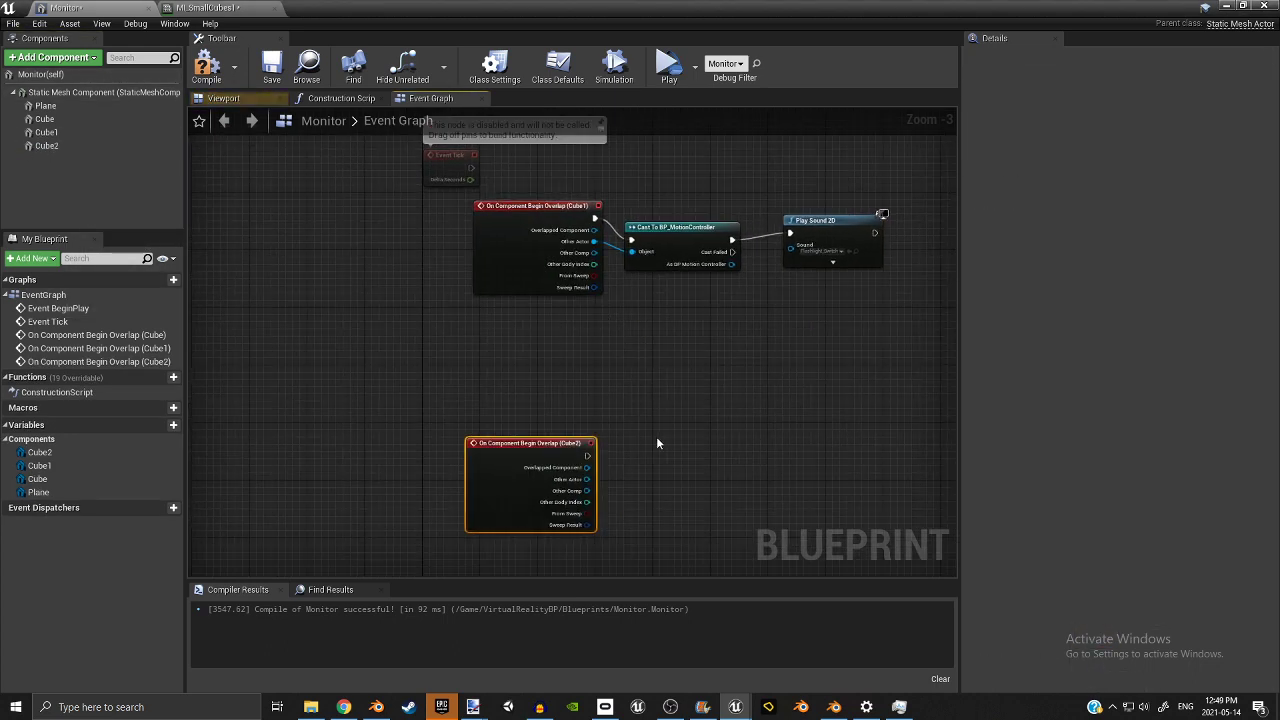
{"action": "left_click_drag", "start_coordinate": [530, 443], "coordinate": [530, 414]}
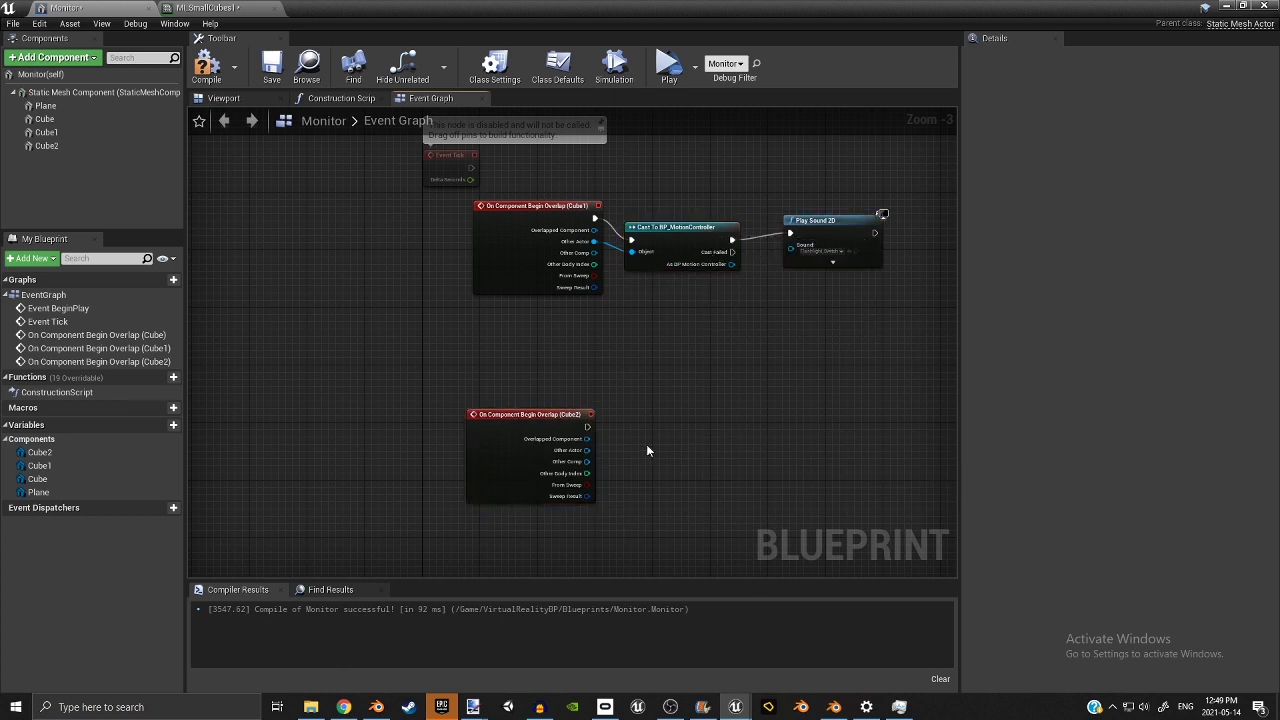
Paste the cast and Play Sound 2D nodes for the Cube2 overlap event, connect its execution and Other Actor, and compile the blueprint.
{"action": "key", "text": "ctrl+v"}
{"action": "mouse_move", "coordinate": [582, 470]}
{"action": "left_mouse_down"}
{"action": "mouse_move", "coordinate": [588, 426]}
{"action": "mouse_move", "coordinate": [587, 450]}
{"action": "left_mouse_up"}
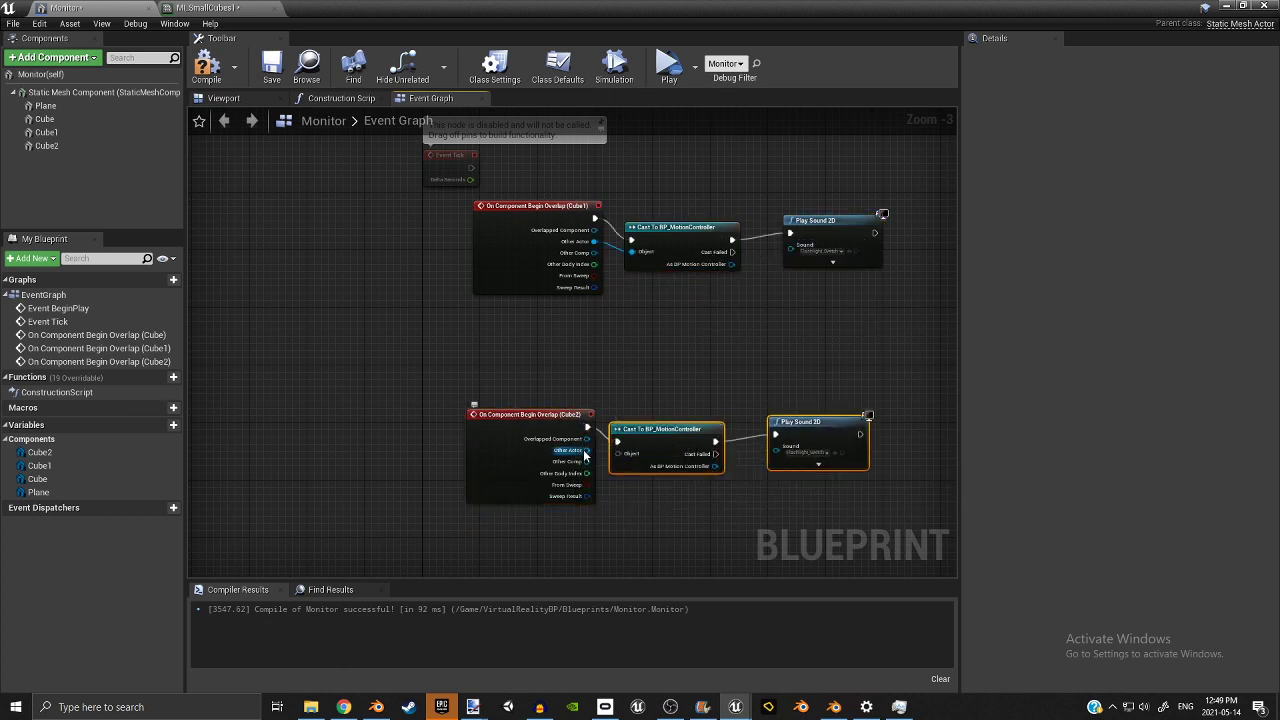
{"action": "left_click", "coordinate": [206, 66]}
{"action": "right_click_drag", "start_coordinate": [882, 329], "coordinate": [765, 441]}
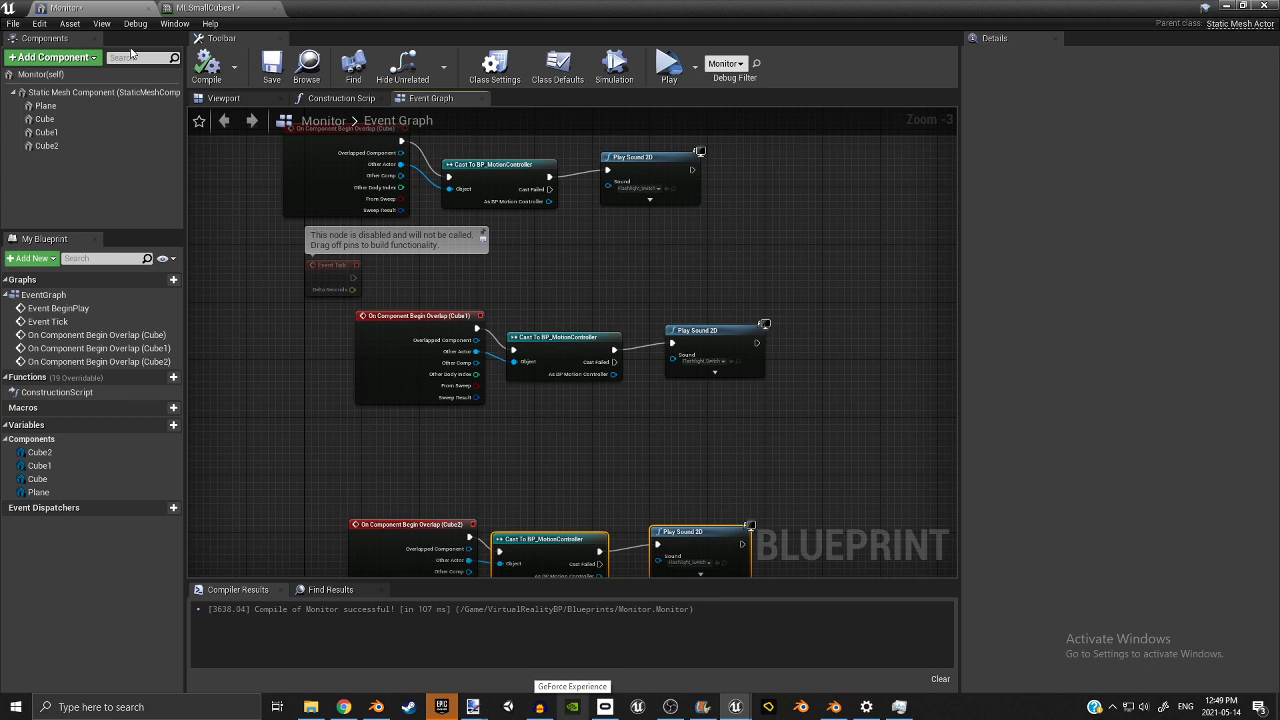
Add a Scene Capture Component 2D to the Monitor blueprint and compile it.
{"action": "left_click", "coordinate": [225, 98]}
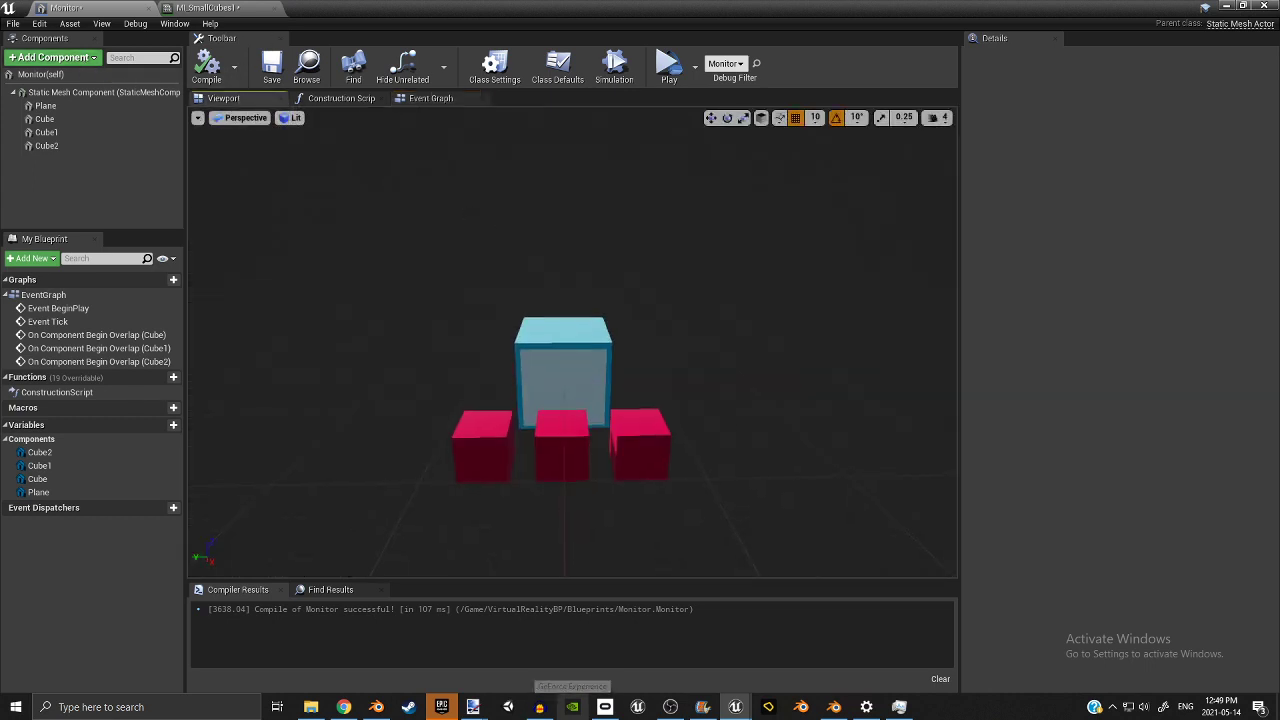
{"action": "scroll", "coordinate": [727, 420], "scroll_direction": "up", "scroll_amount": 3}
{"action": "right_click_drag", "start_coordinate": [636, 301], "coordinate": [632, 302]}
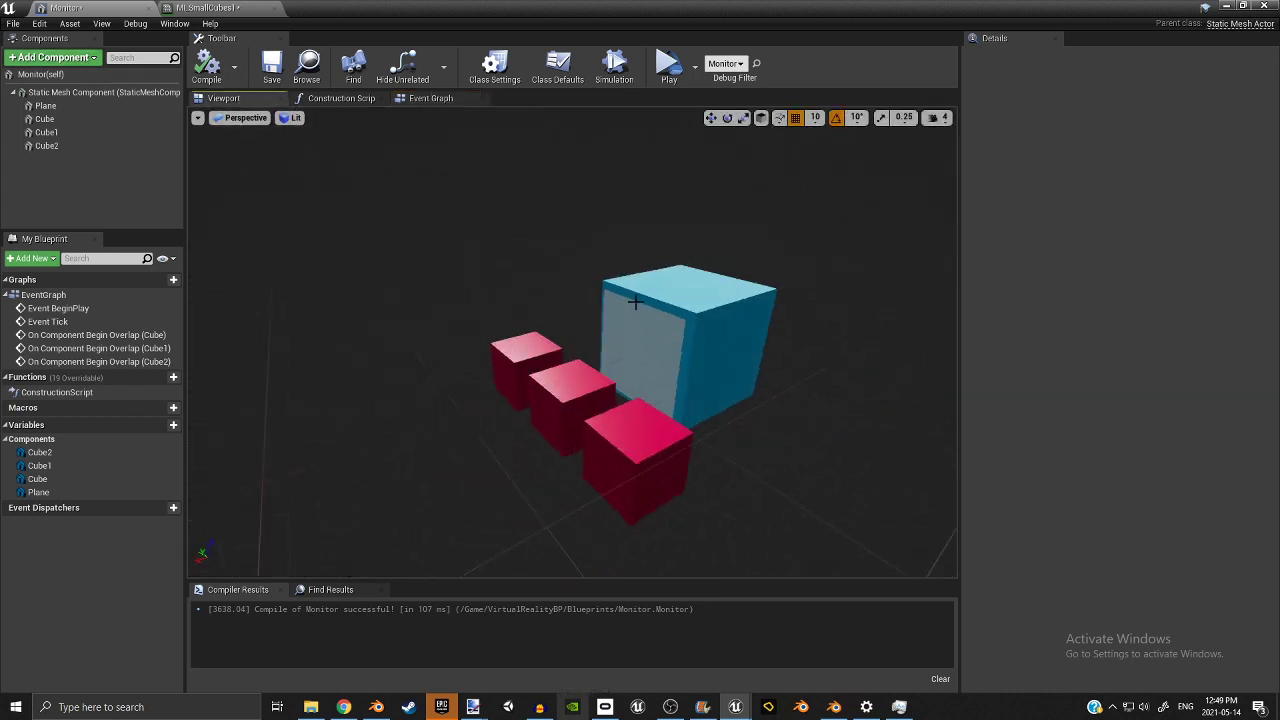
{"action": "left_click", "coordinate": [69, 63]}
{"action": "type", "text": "scene cap"}
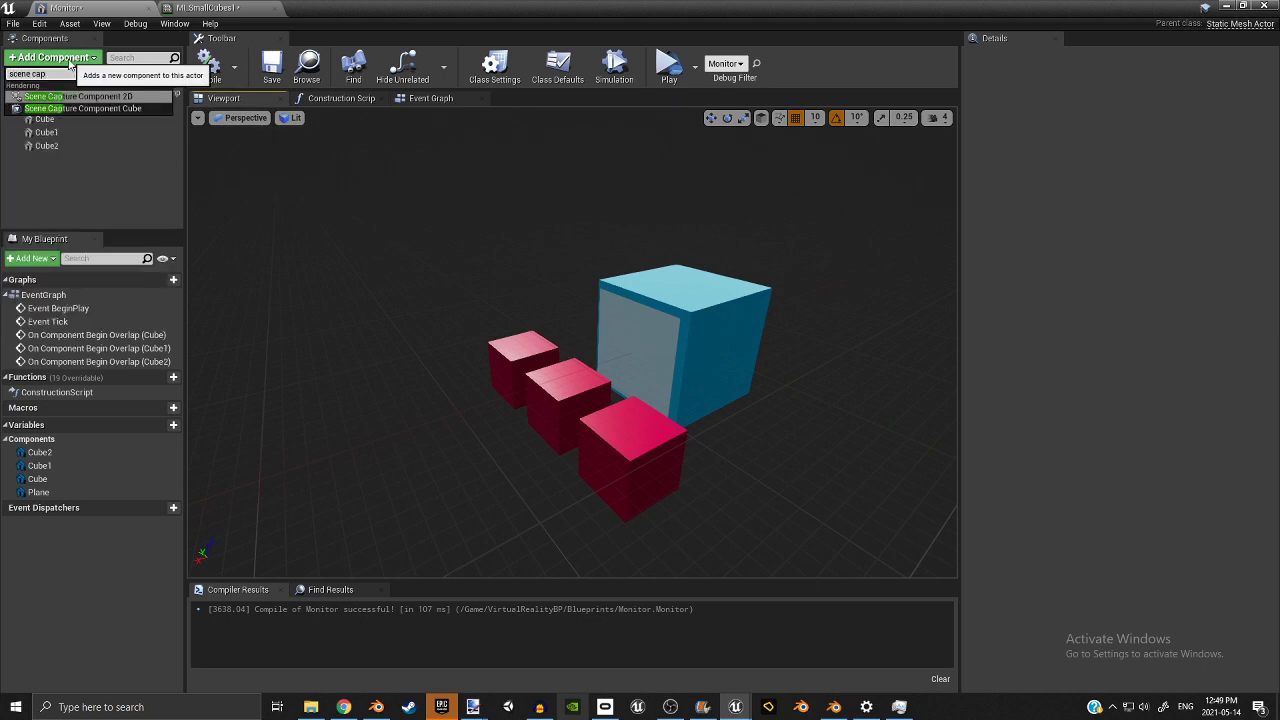
{"action": "key", "text": "Return"}
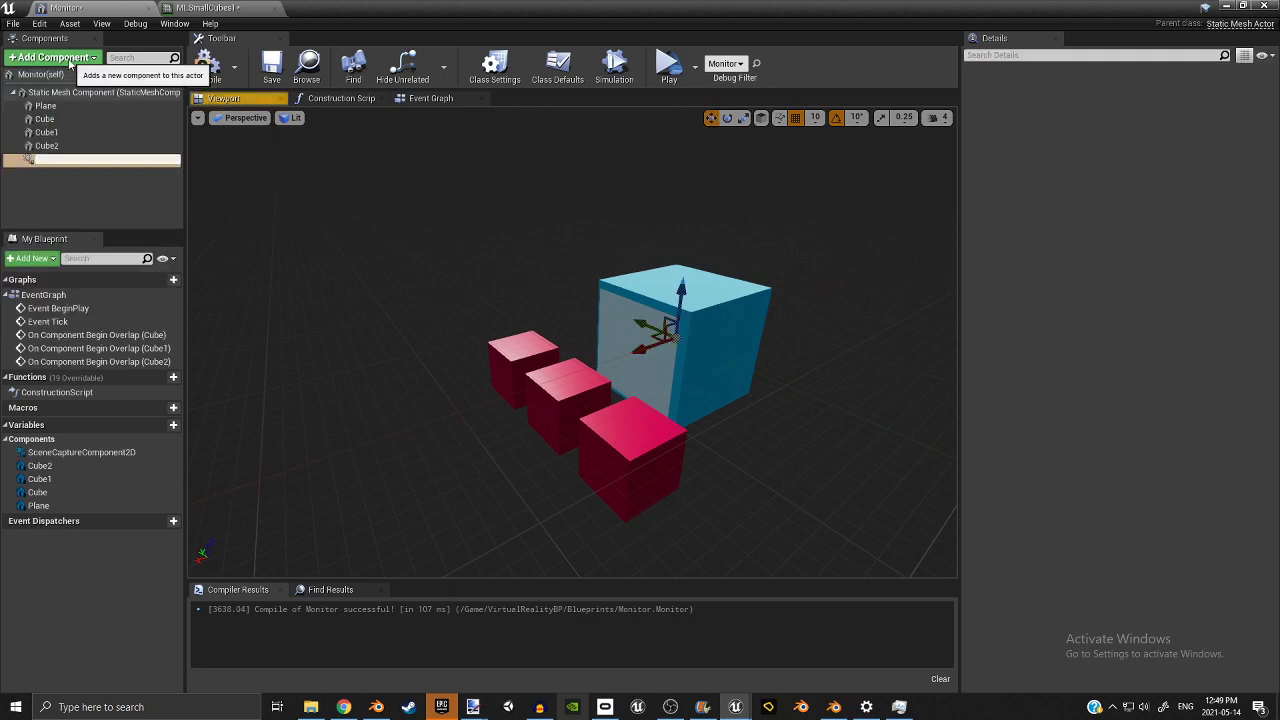
{"action": "left_click", "coordinate": [124, 190]}
{"action": "left_click", "coordinate": [211, 79]}
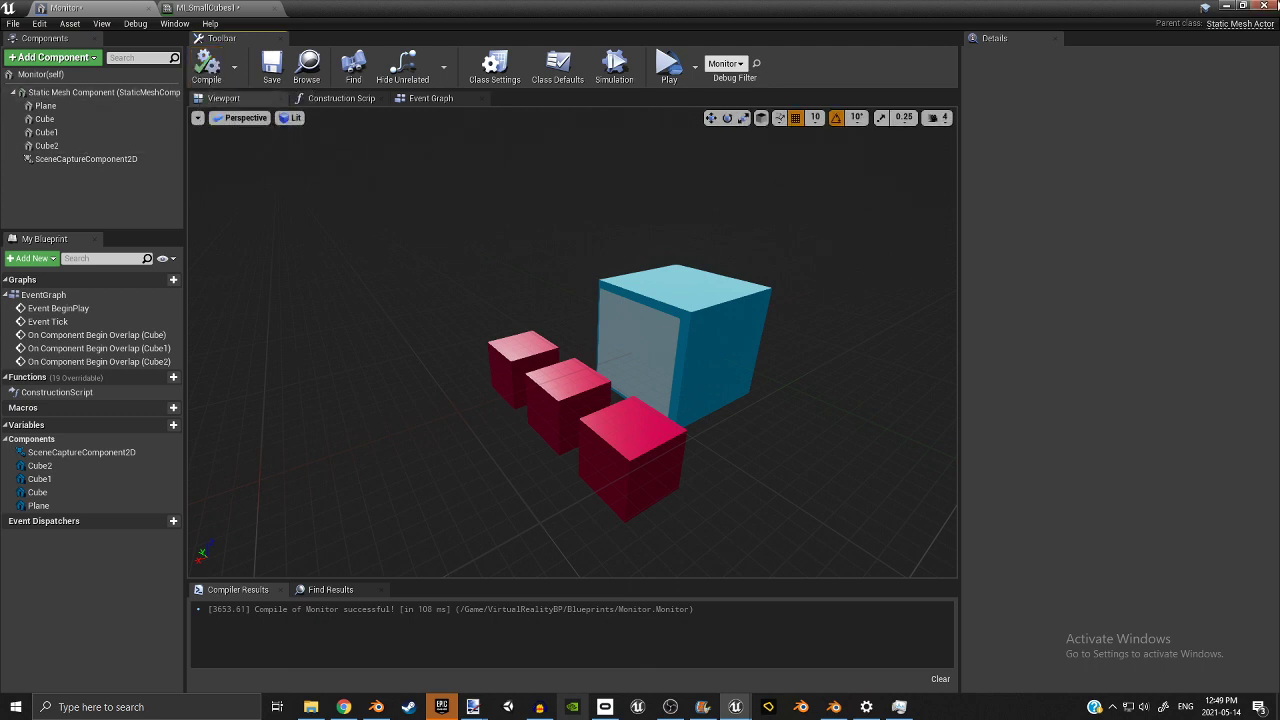
In the level, select the Monitor's SceneCaptureComponent2D and move it along X to about 70, in front of the white screen.
{"action": "left_click", "coordinate": [1229, 6]}
{"action": "mouse_move", "coordinate": [930, 270]}
{"action": "right_mouse_down"}
{"action": "mouse_move", "coordinate": [932, 285]}
{"action": "mouse_move", "coordinate": [985, 300]}
{"action": "mouse_move", "coordinate": [940, 285]}
{"action": "right_mouse_up"}
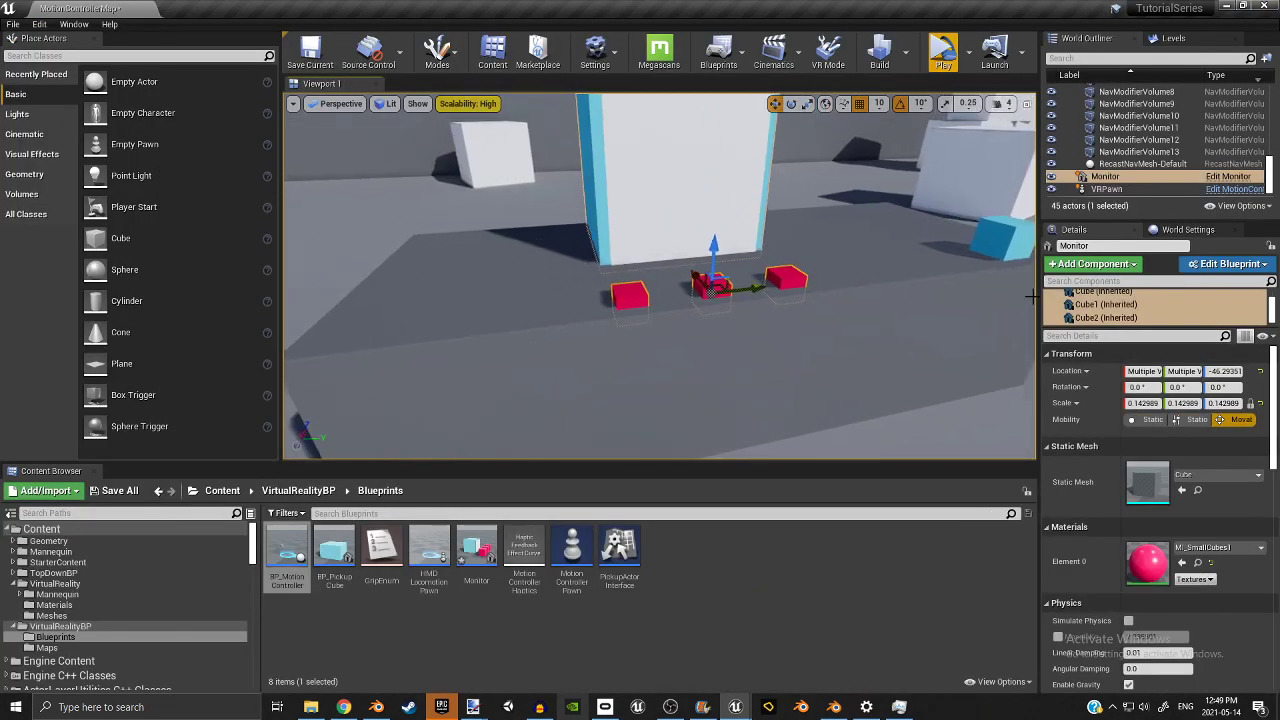
{"action": "left_click", "coordinate": [1107, 318]}
{"action": "right_click_drag", "start_coordinate": [571, 281], "coordinate": [860, 314]}
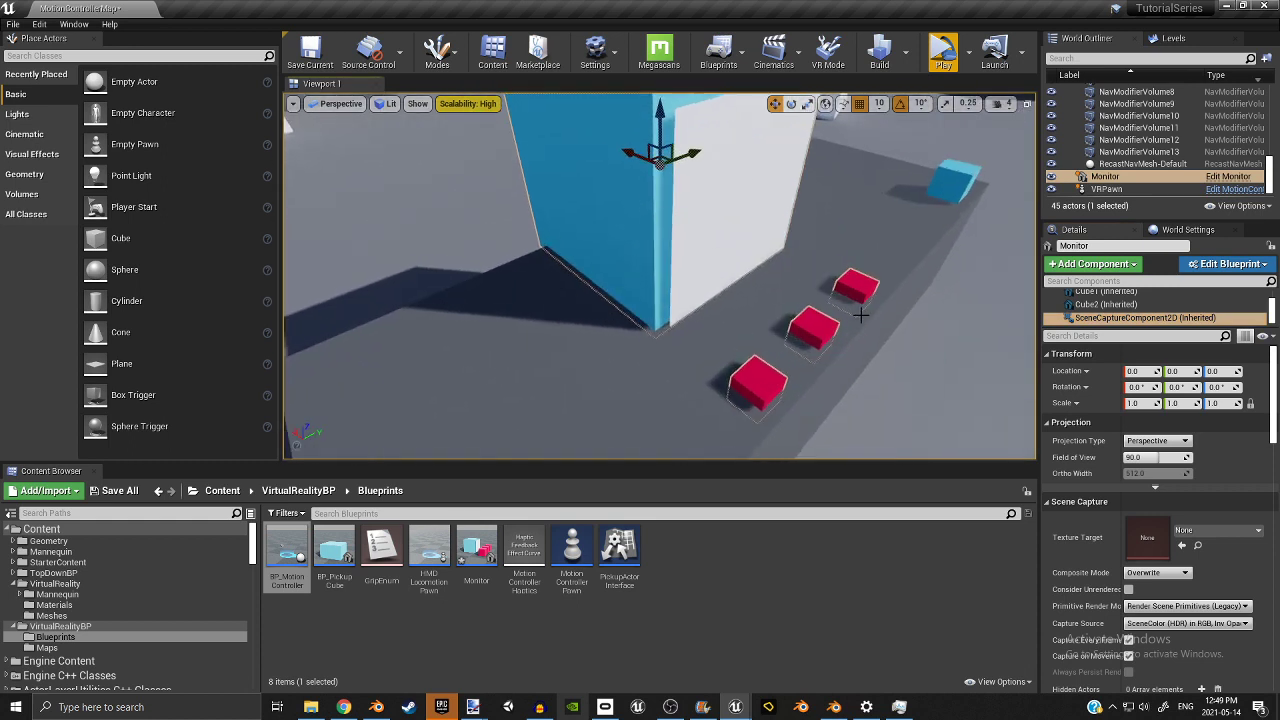
{"action": "left_click_drag", "start_coordinate": [632, 150], "coordinate": [736, 190]}
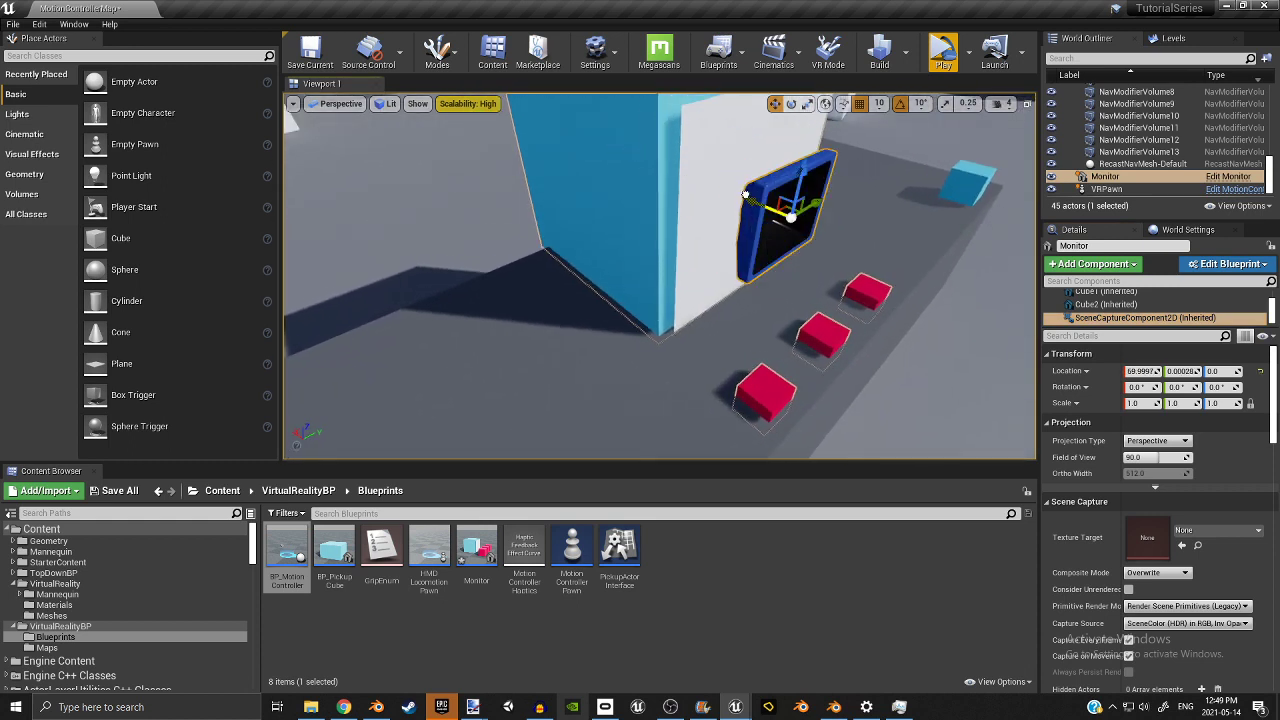
{"action": "key", "text": "f"}
Create a render target named CameraRenderTarget in the Content folder as the scene capture's texture target and preview the asset.
{"action": "left_click", "coordinate": [1215, 530]}
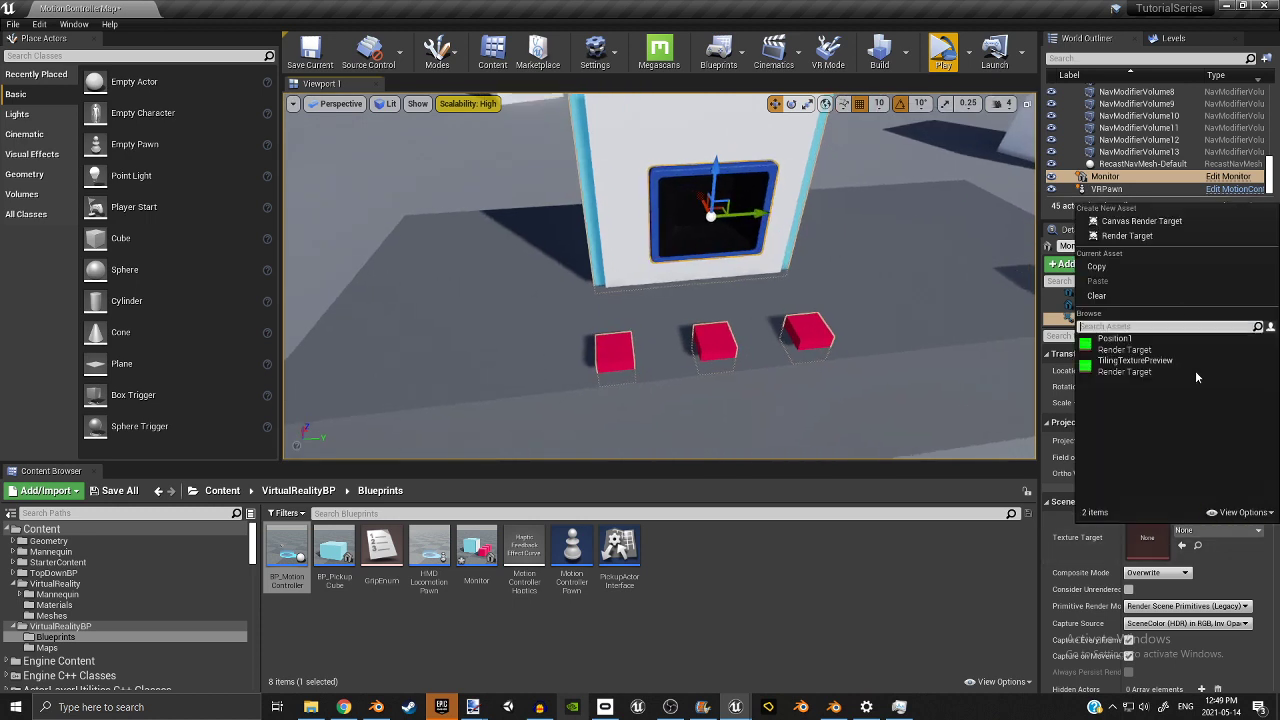
{"action": "left_click", "coordinate": [1110, 236]}
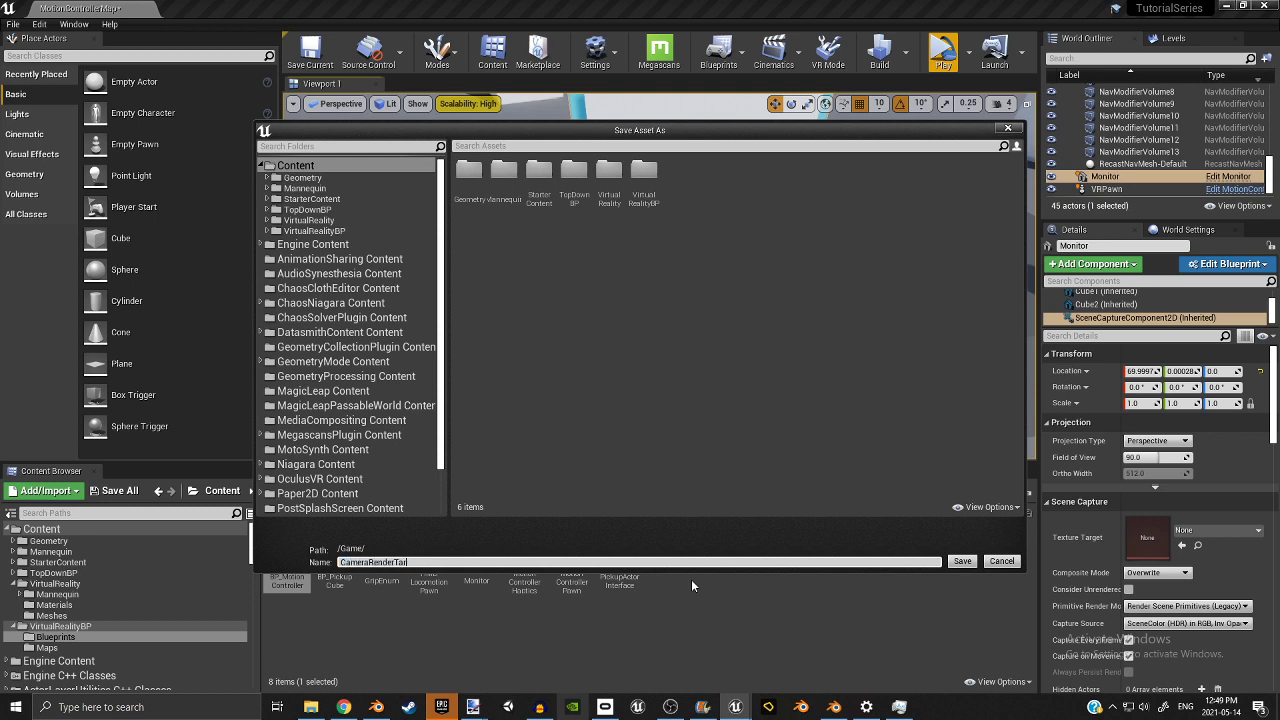
{"action": "left_click", "coordinate": [962, 561]}
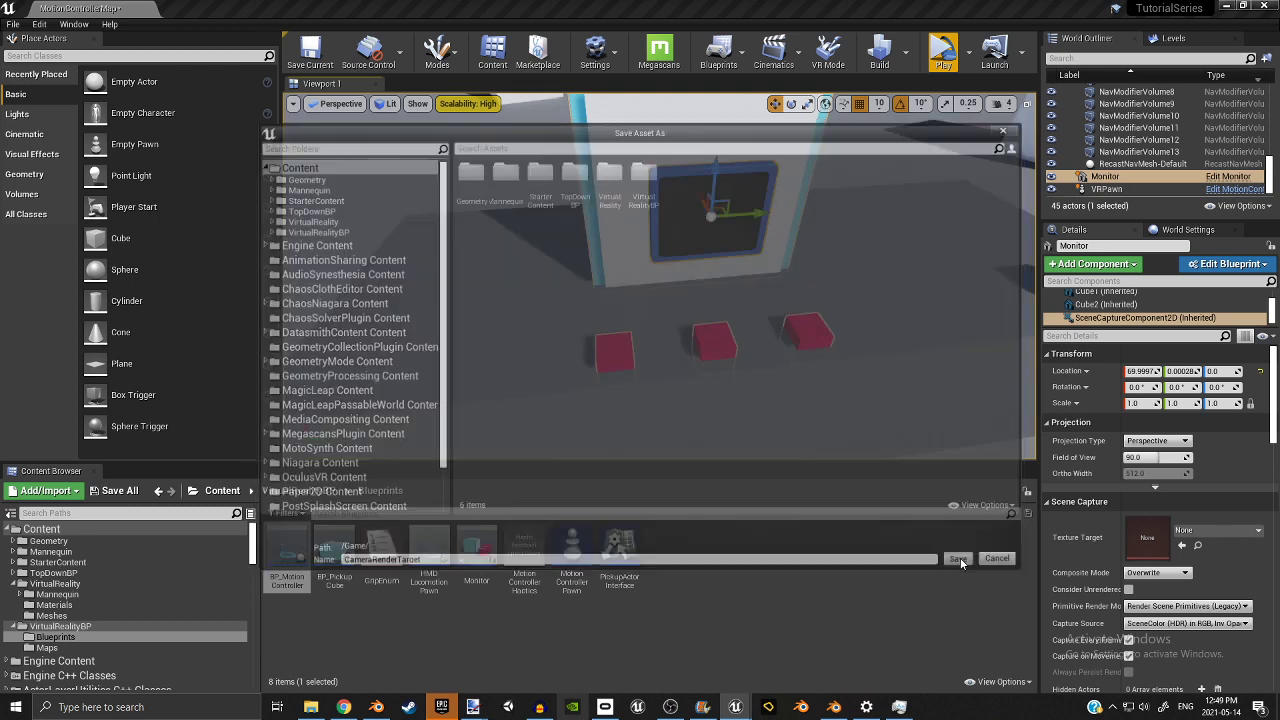
{"action": "double_click", "coordinate": [1147, 533]}
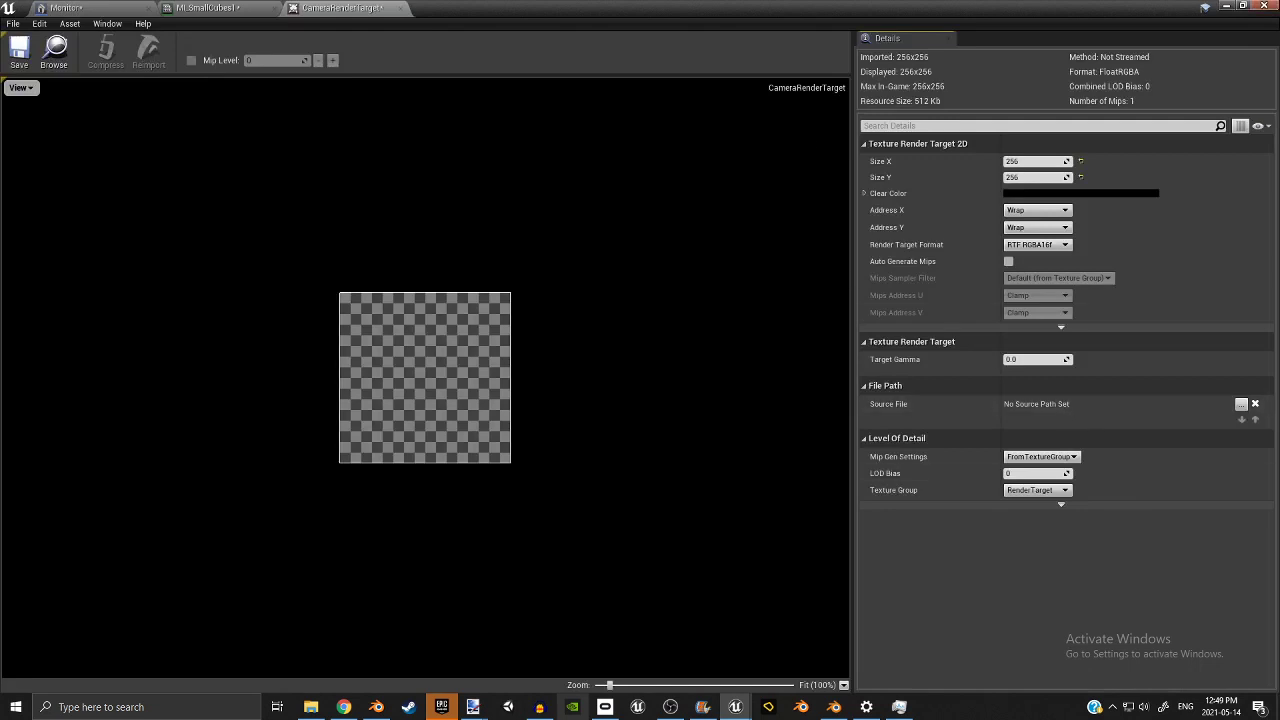
{"action": "left_click", "coordinate": [1231, 6]}
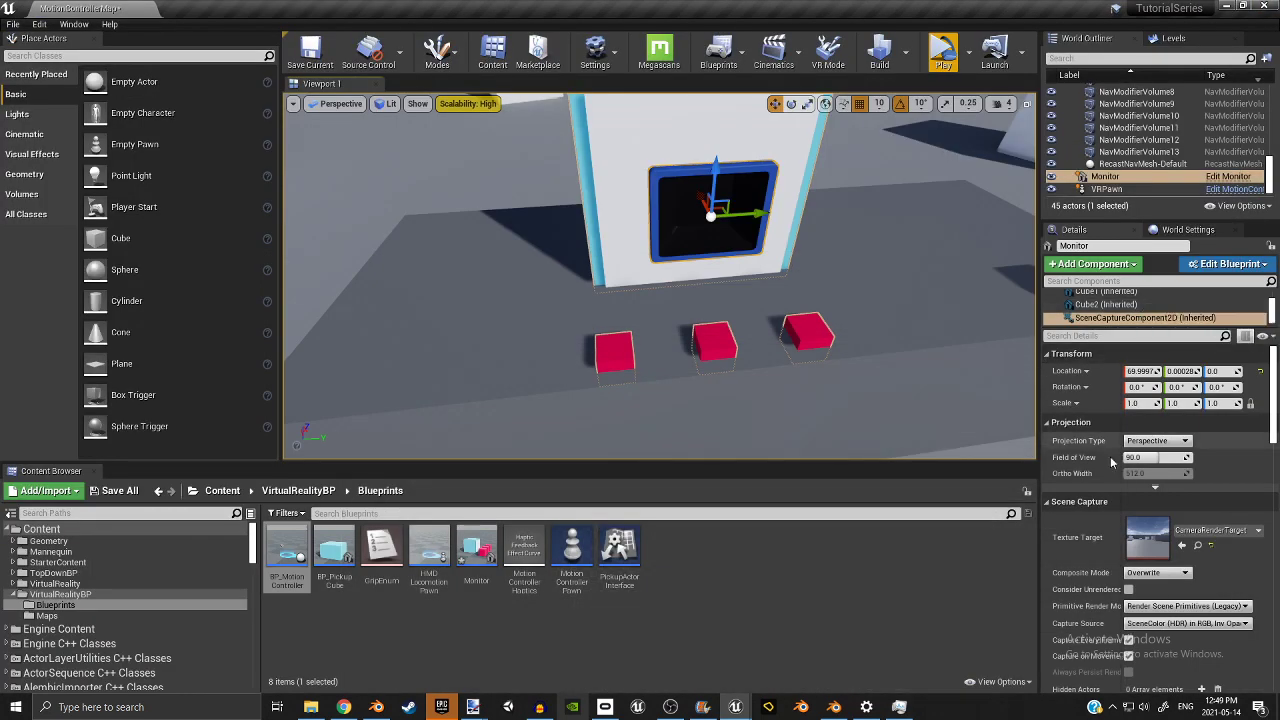
Set the scene capture's Capture Source to Final Color (LDR) in RGB.
{"action": "scroll", "coordinate": [1115, 465], "scroll_direction": "down", "scroll_amount": 3}
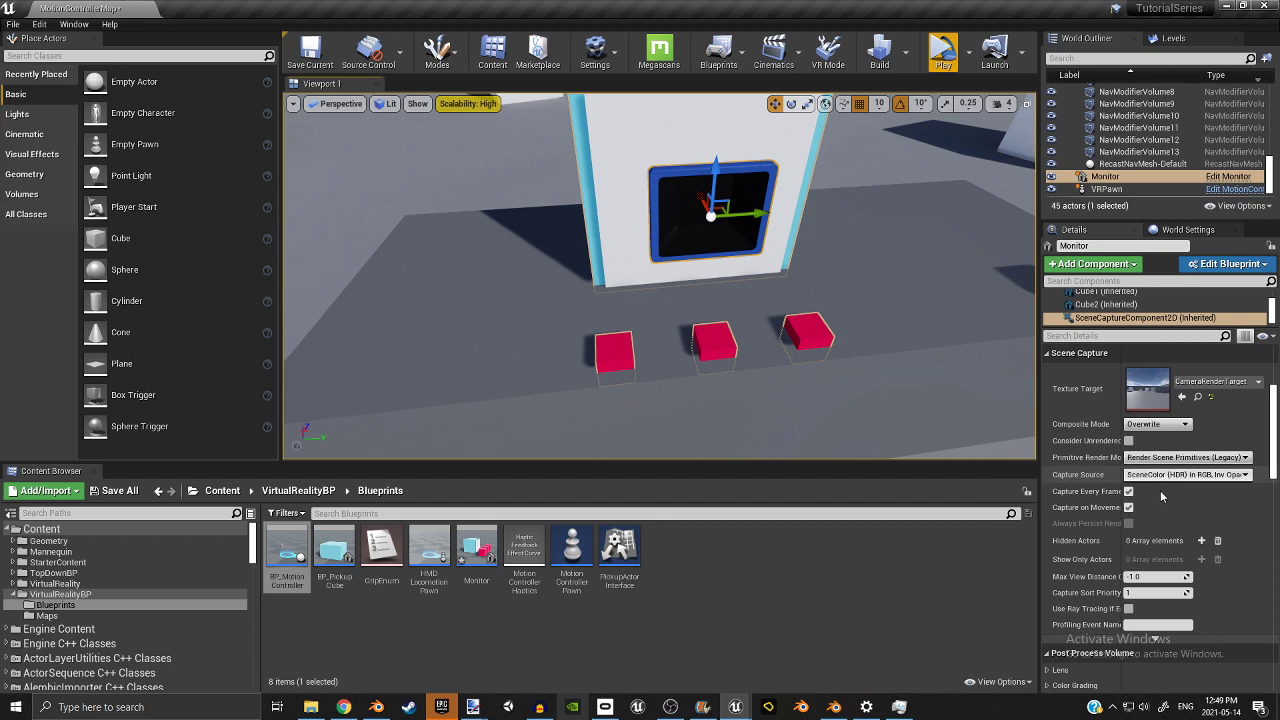
{"action": "left_click", "coordinate": [1158, 476]}
{"action": "left_click", "coordinate": [1145, 503]}
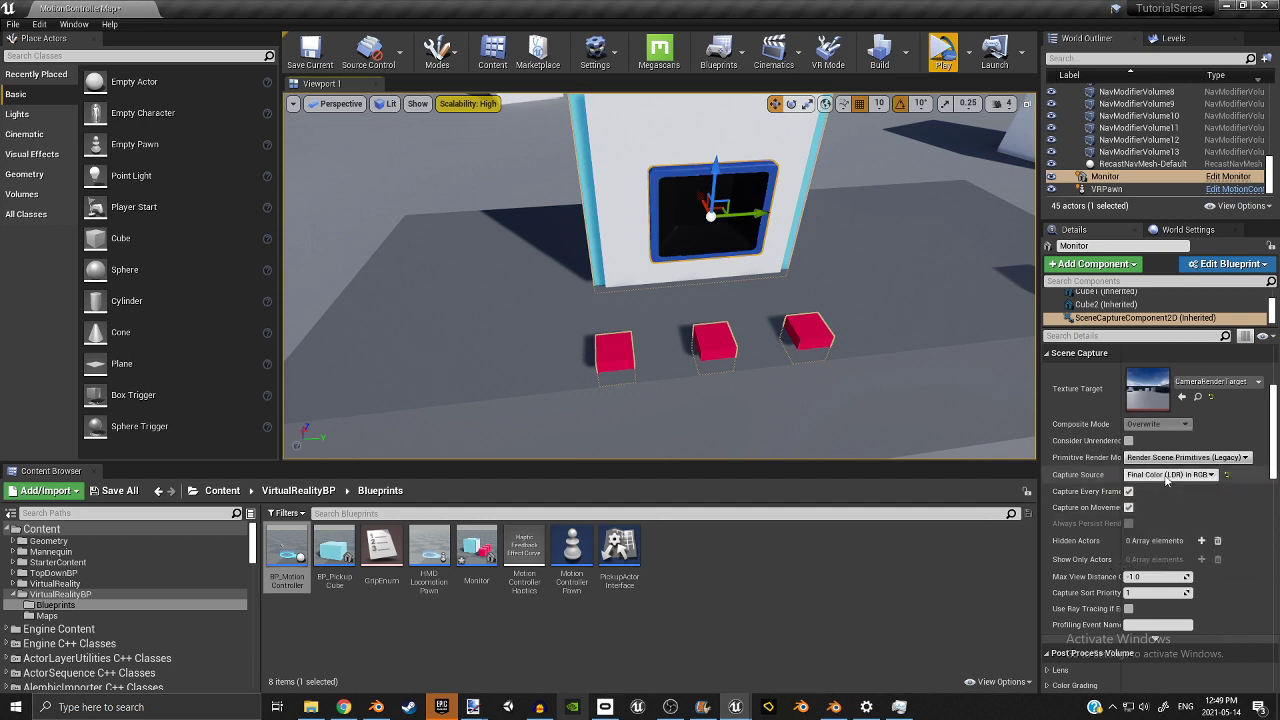
{"action": "right_click_drag", "start_coordinate": [749, 356], "coordinate": [752, 298]}
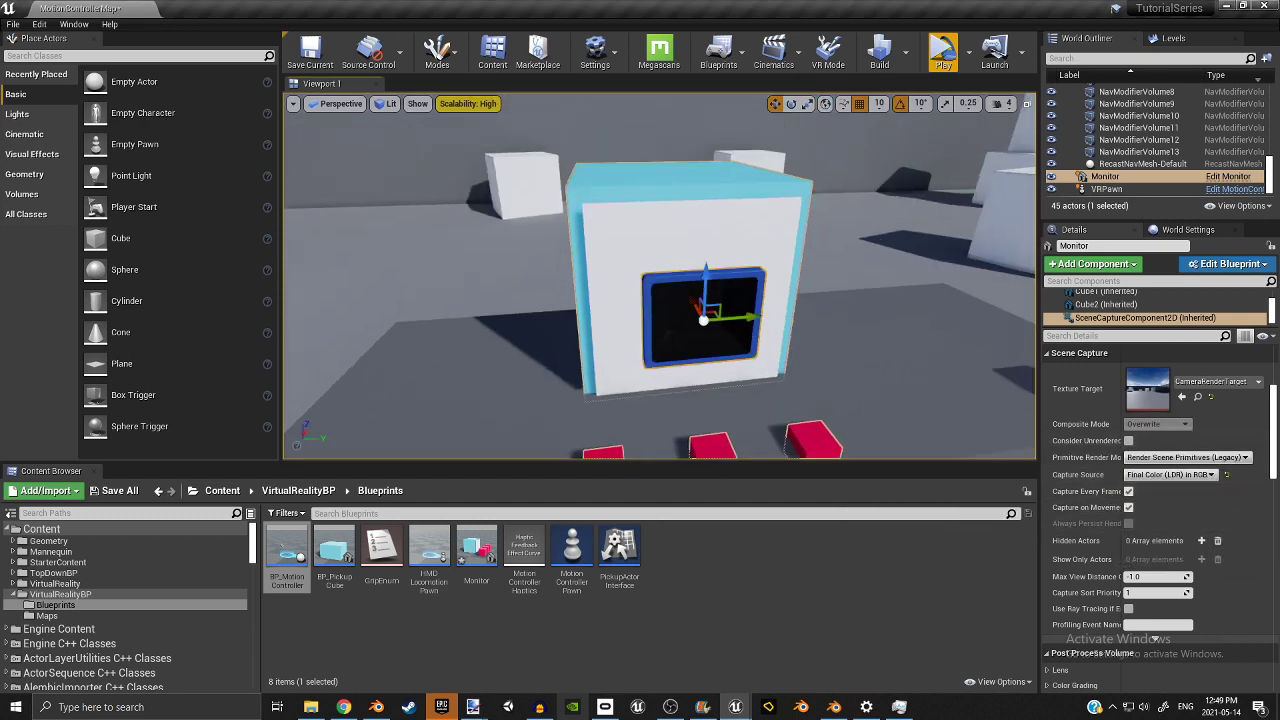
{"action": "mouse_move", "coordinate": [757, 363]}
{"action": "right_mouse_down"}
{"action": "mouse_move", "coordinate": [757, 425]}
{"action": "mouse_move", "coordinate": [757, 363]}
{"action": "right_mouse_up"}
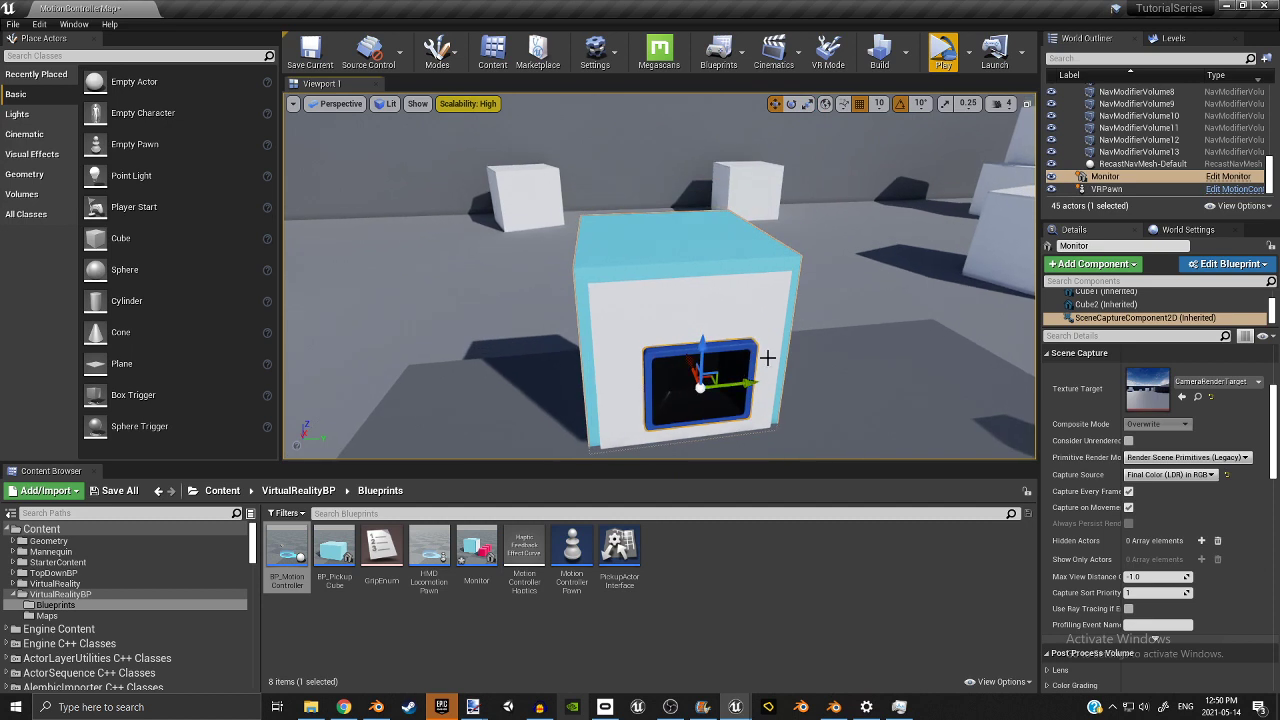
Search the scene capture component's details for grain settings and clear the search.
{"action": "left_click", "coordinate": [1064, 321]}
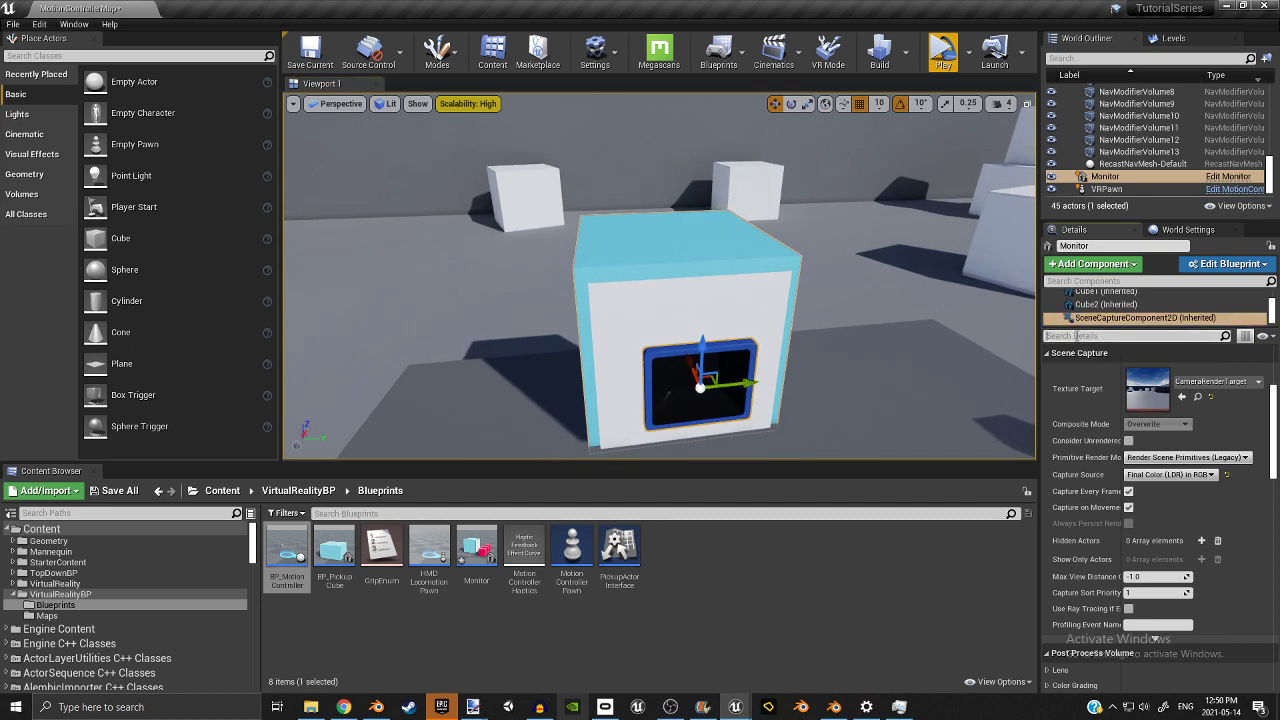
{"action": "left_click", "coordinate": [1076, 336]}
{"action": "type", "text": "grain"}
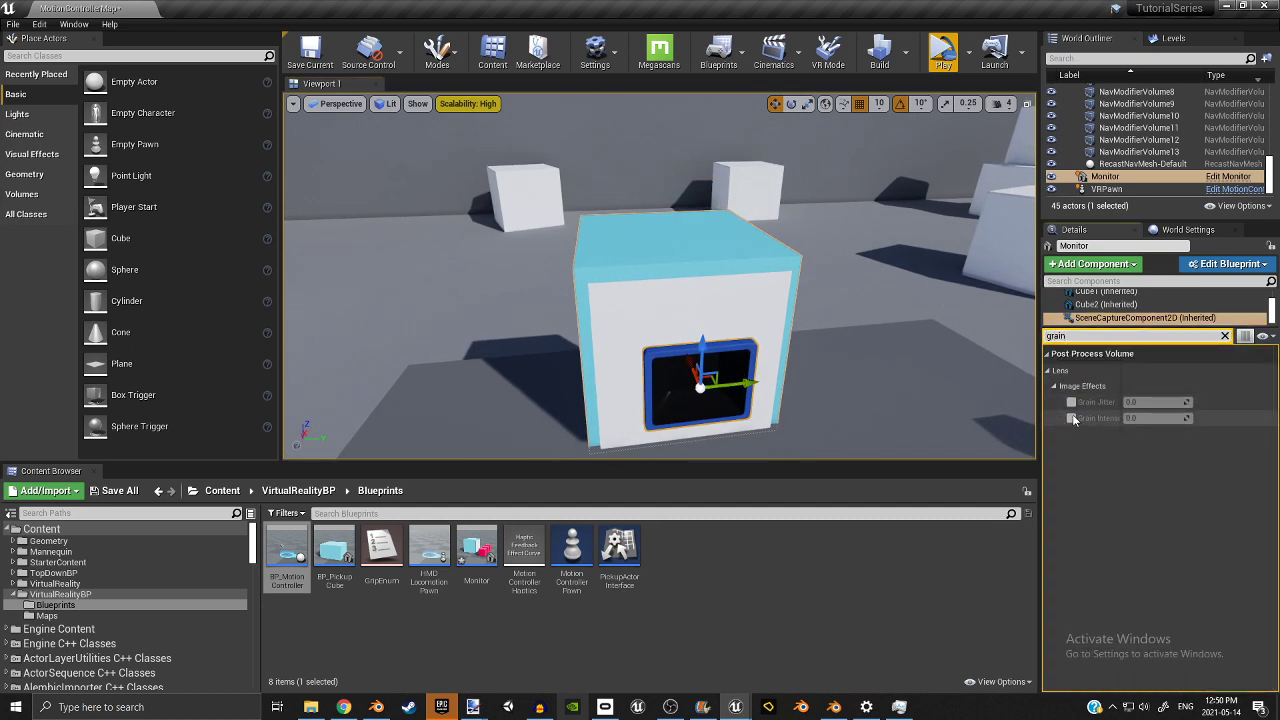
{"action": "left_click", "coordinate": [1224, 336]}
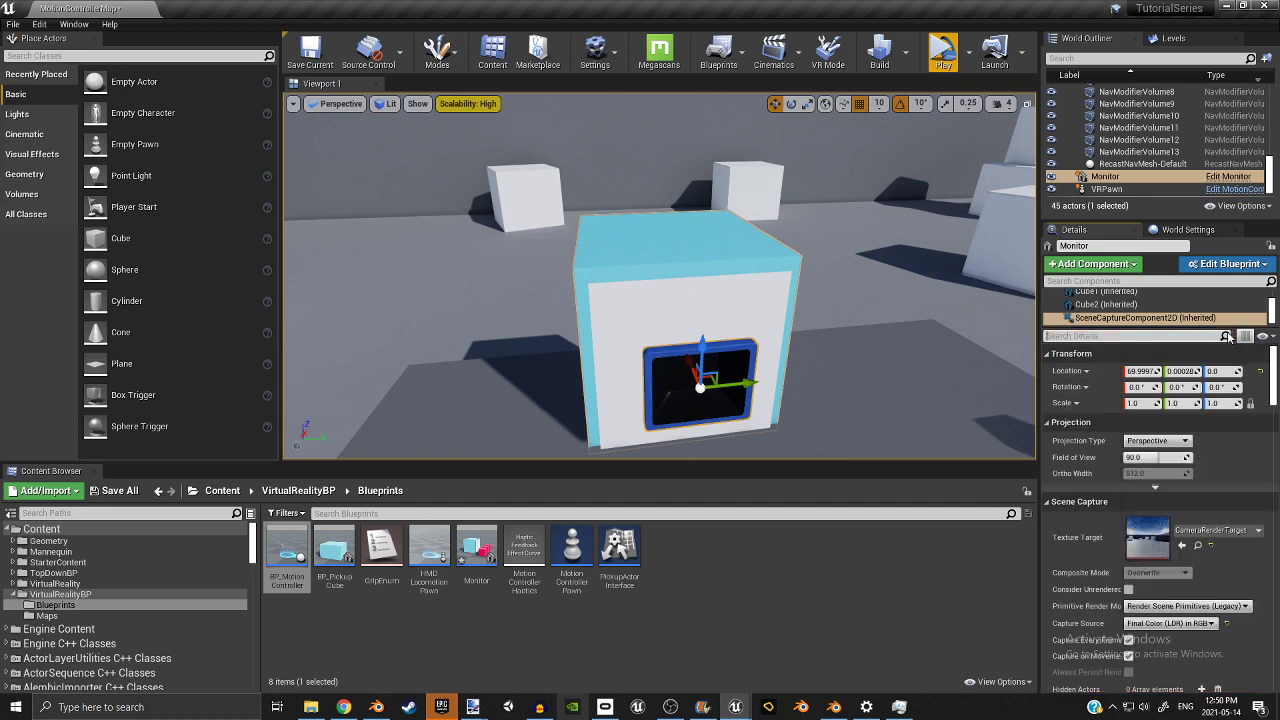
Open the CameraRenderTarget asset, set its Size X and Size Y to 500, and return to the level.
{"action": "double_click", "coordinate": [1147, 538]}
{"action": "scroll", "coordinate": [593, 424], "scroll_direction": "up", "scroll_amount": 5}
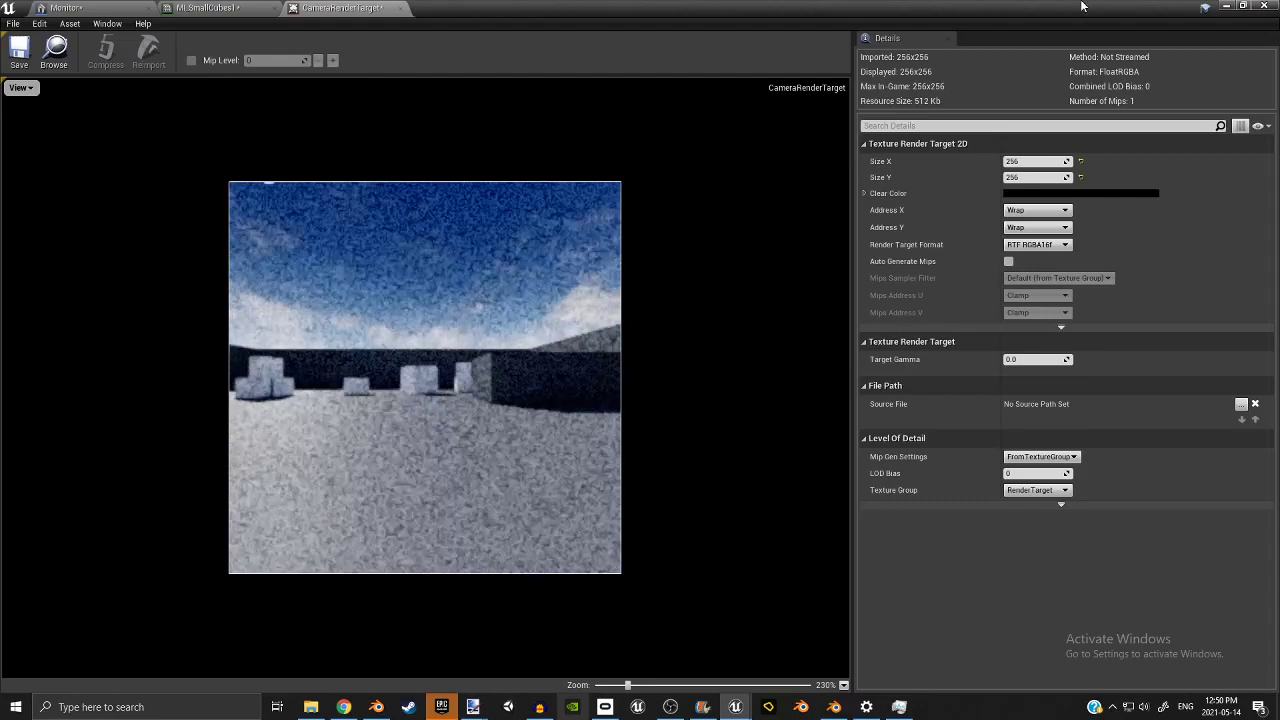
{"action": "left_click", "coordinate": [1038, 162]}
{"action": "type", "text": "50"}
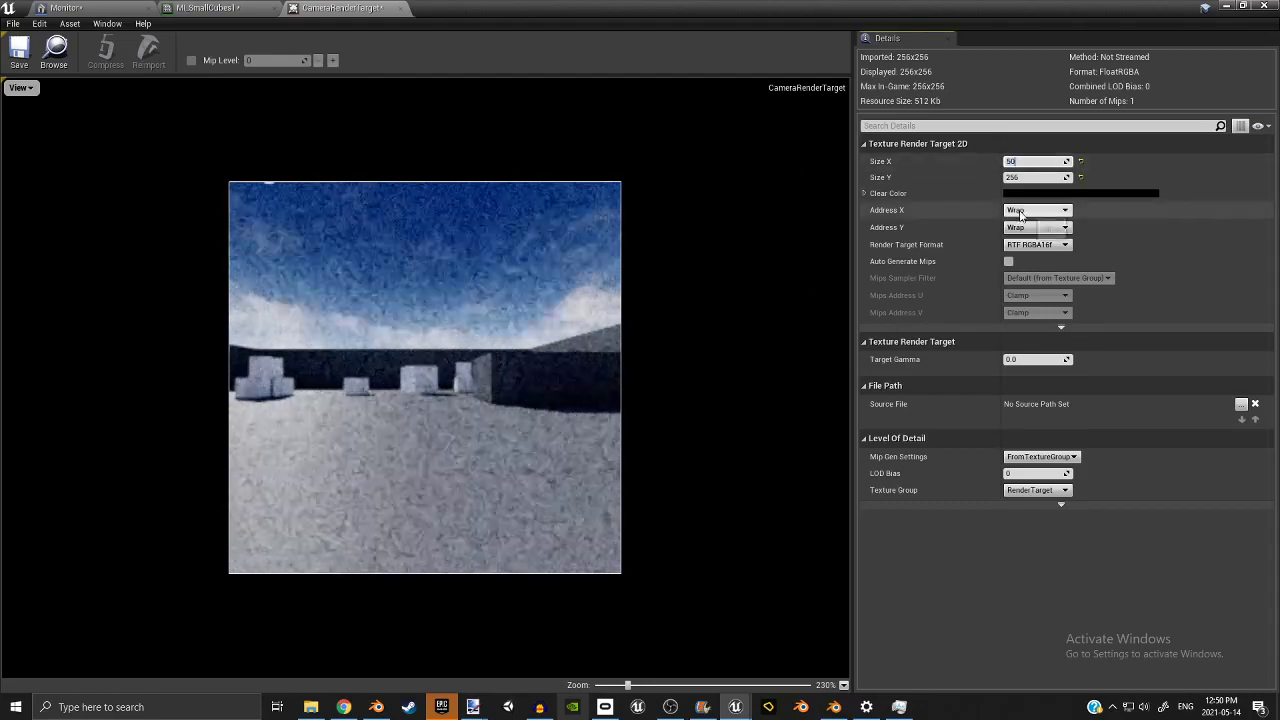
{"action": "type", "text": "0"}
{"action": "left_click", "coordinate": [1032, 177]}
{"action": "type", "text": "500"}
{"action": "key", "text": "Return"}
{"action": "scroll", "coordinate": [697, 328], "scroll_direction": "down", "scroll_amount": 5}
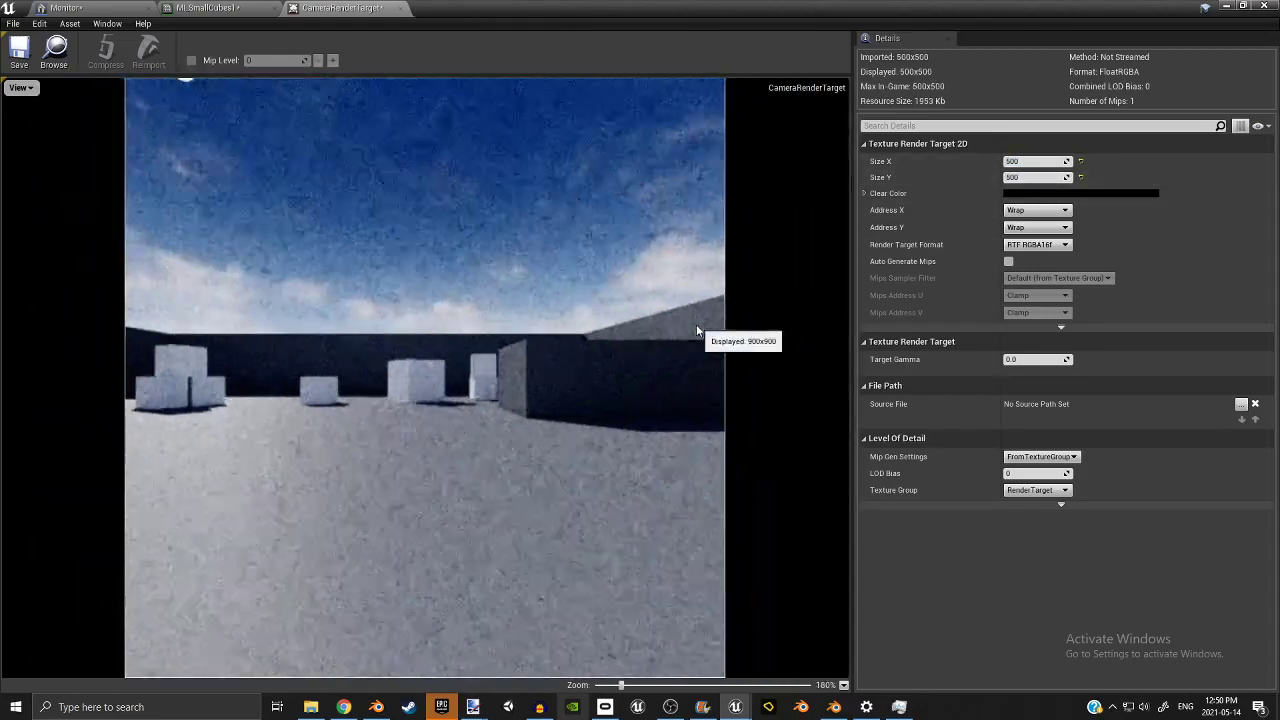
{"action": "left_click", "coordinate": [1222, 7]}
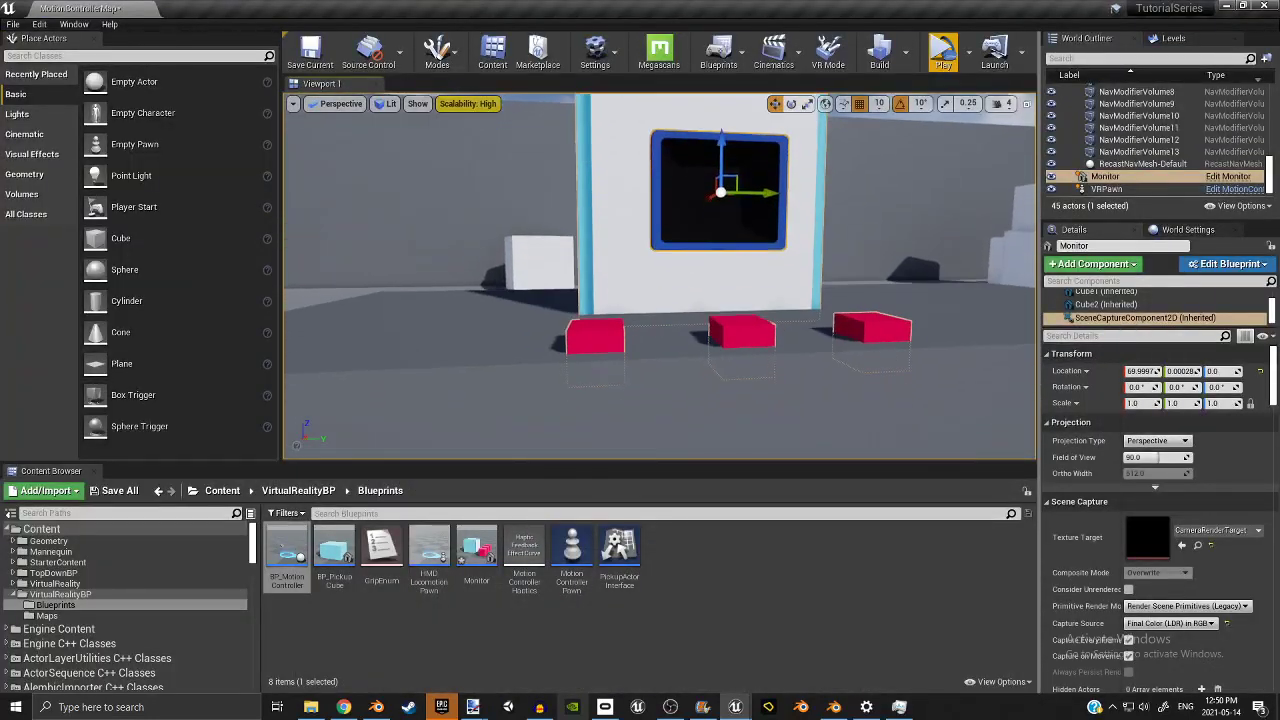
Create a material from CameraRenderTarget in the Content folder and inspect its Texture Sample node.
{"action": "right_click_drag", "start_coordinate": [709, 383], "coordinate": [711, 436]}
{"action": "left_click", "coordinate": [68, 531]}
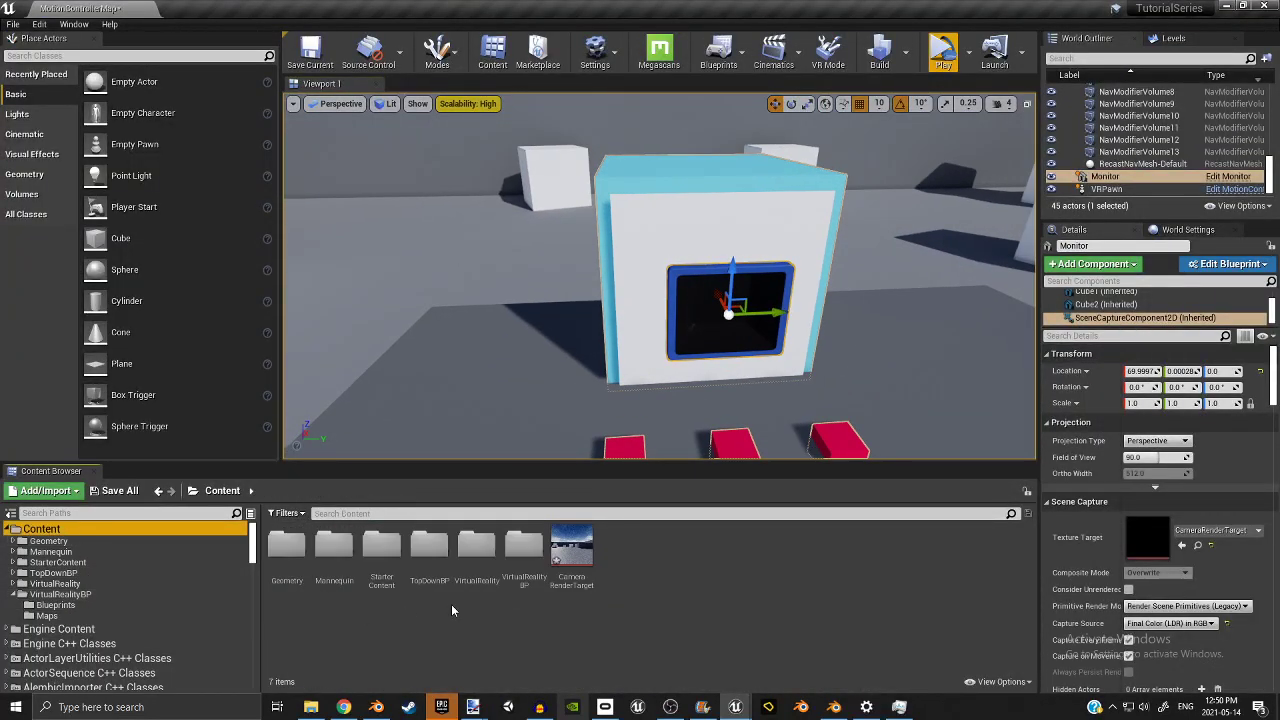
{"action": "right_click", "coordinate": [575, 555]}
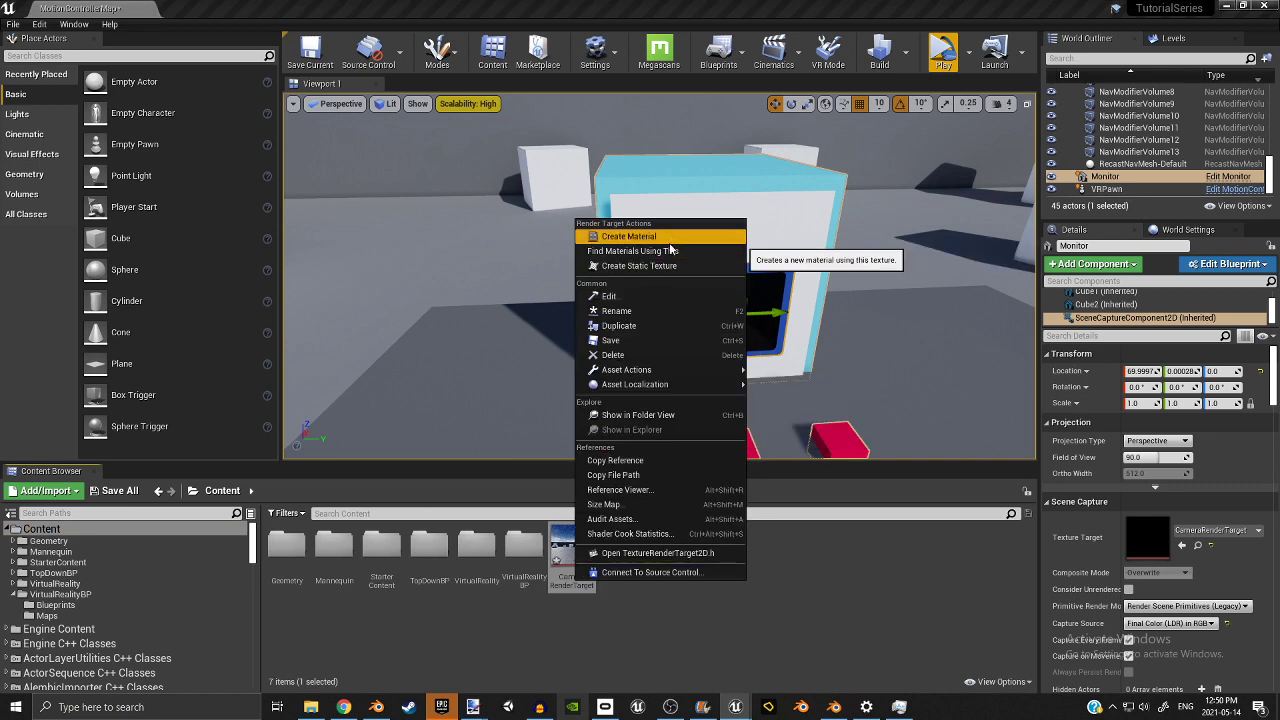
{"action": "left_click", "coordinate": [629, 236]}
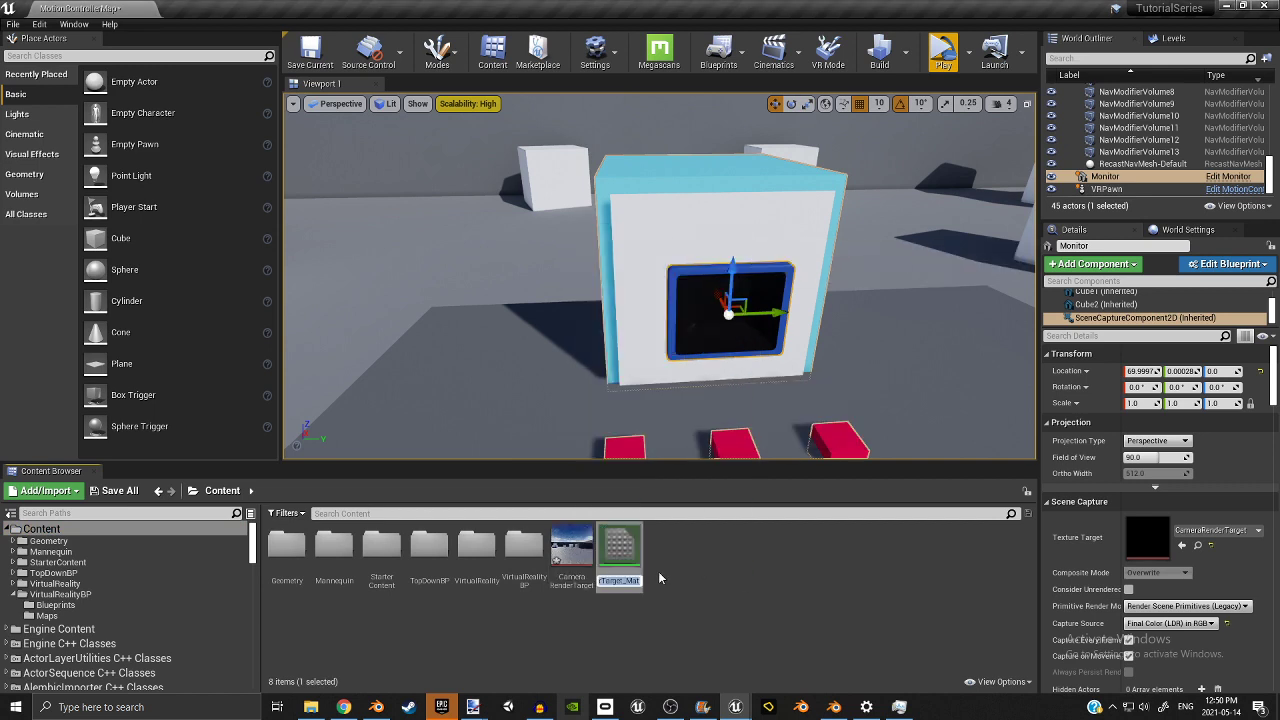
{"action": "double_click", "coordinate": [605, 568]}
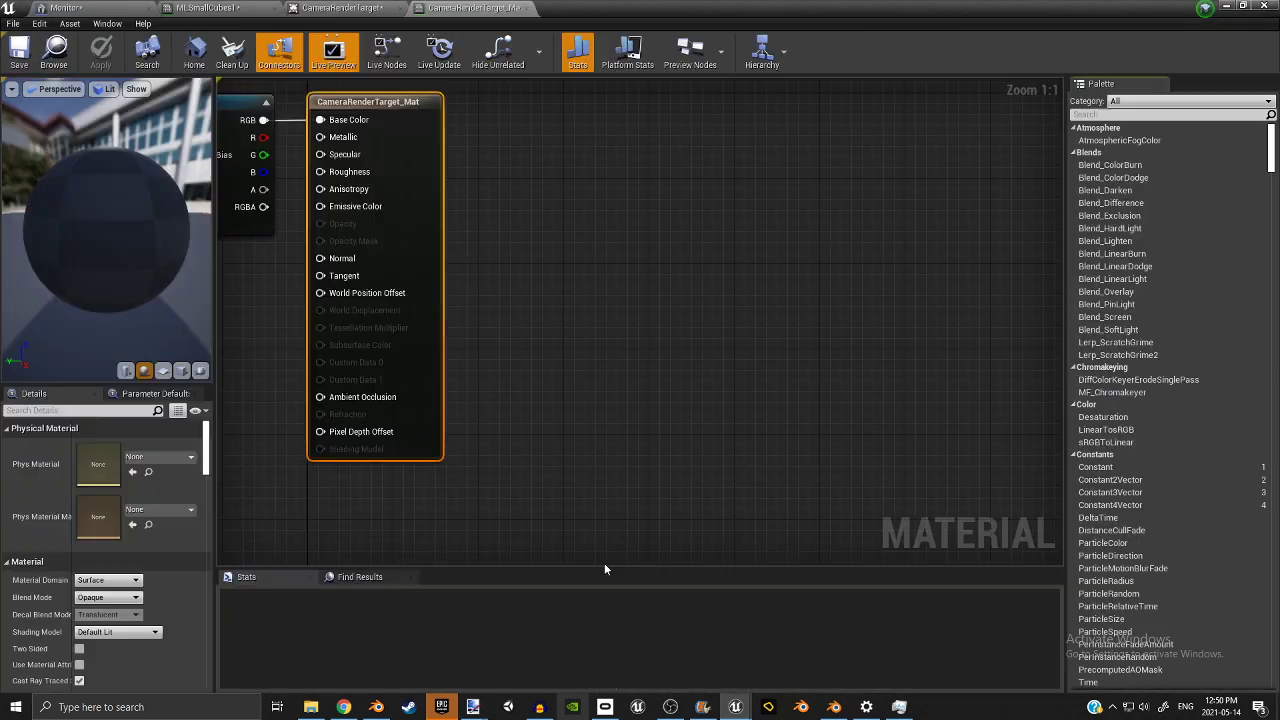
{"action": "left_click", "coordinate": [488, 262]}
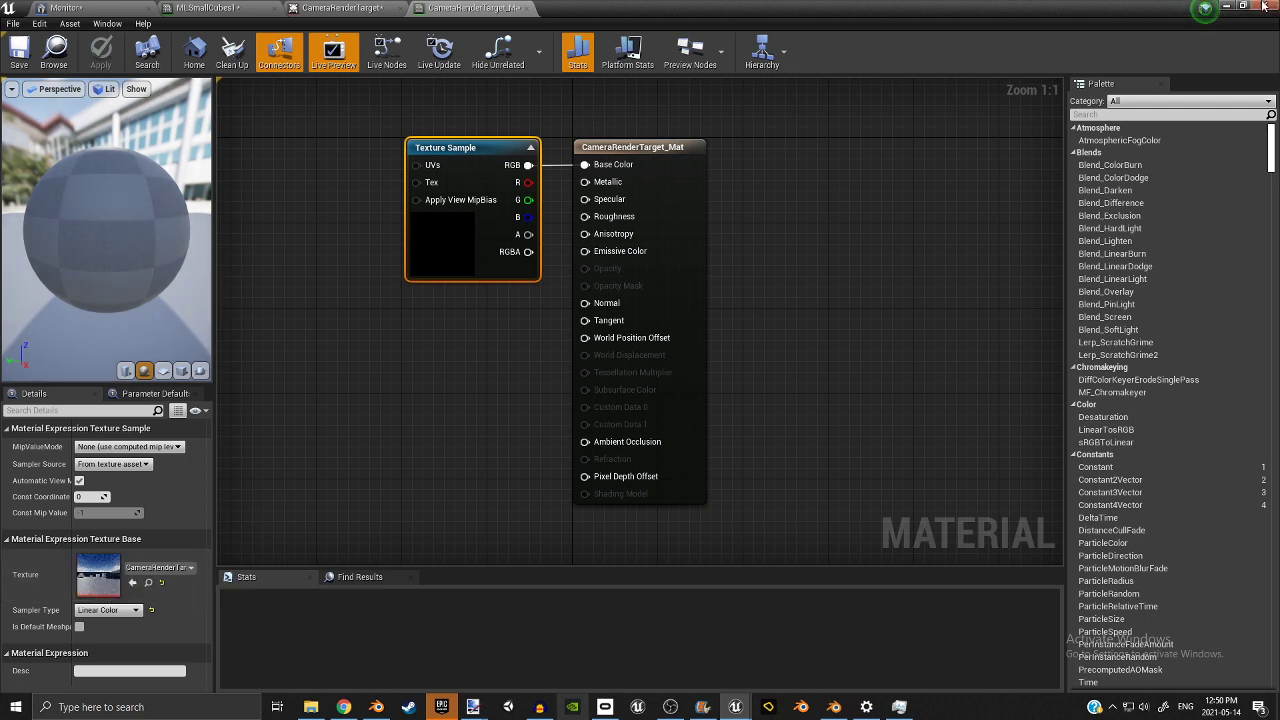
{"action": "left_click", "coordinate": [1231, 6]}
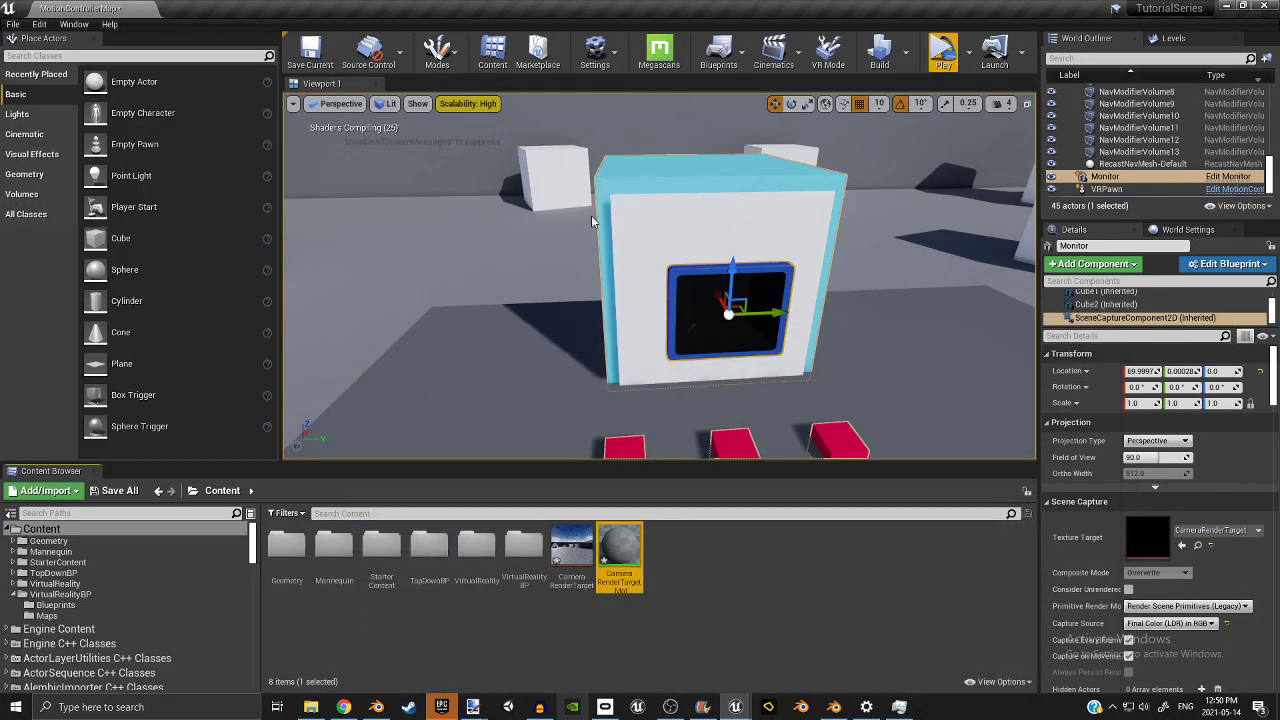
Select the Monitor's Plane component and assign the CameraRenderTarget_Mat material to its Element 0.
{"action": "left_click", "coordinate": [1141, 302]}
{"action": "left_click", "coordinate": [1143, 318]}
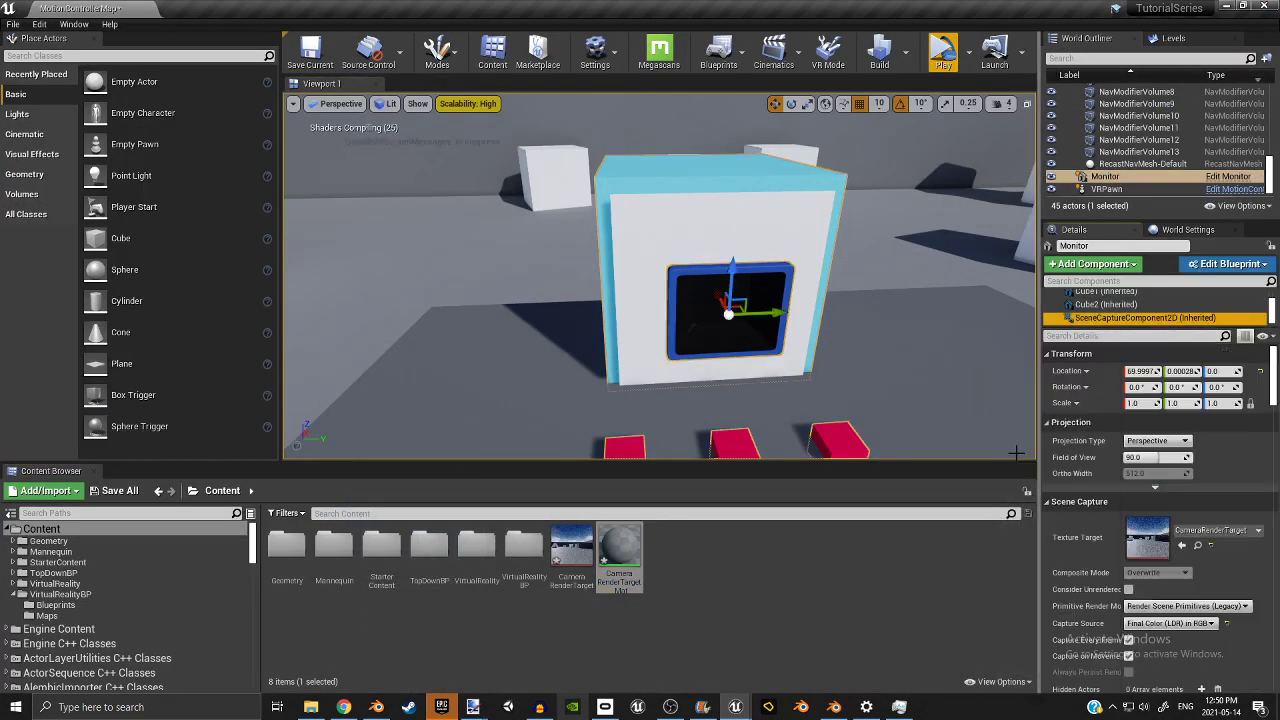
{"action": "scroll", "coordinate": [1115, 318], "scroll_direction": "up", "scroll_amount": 3}
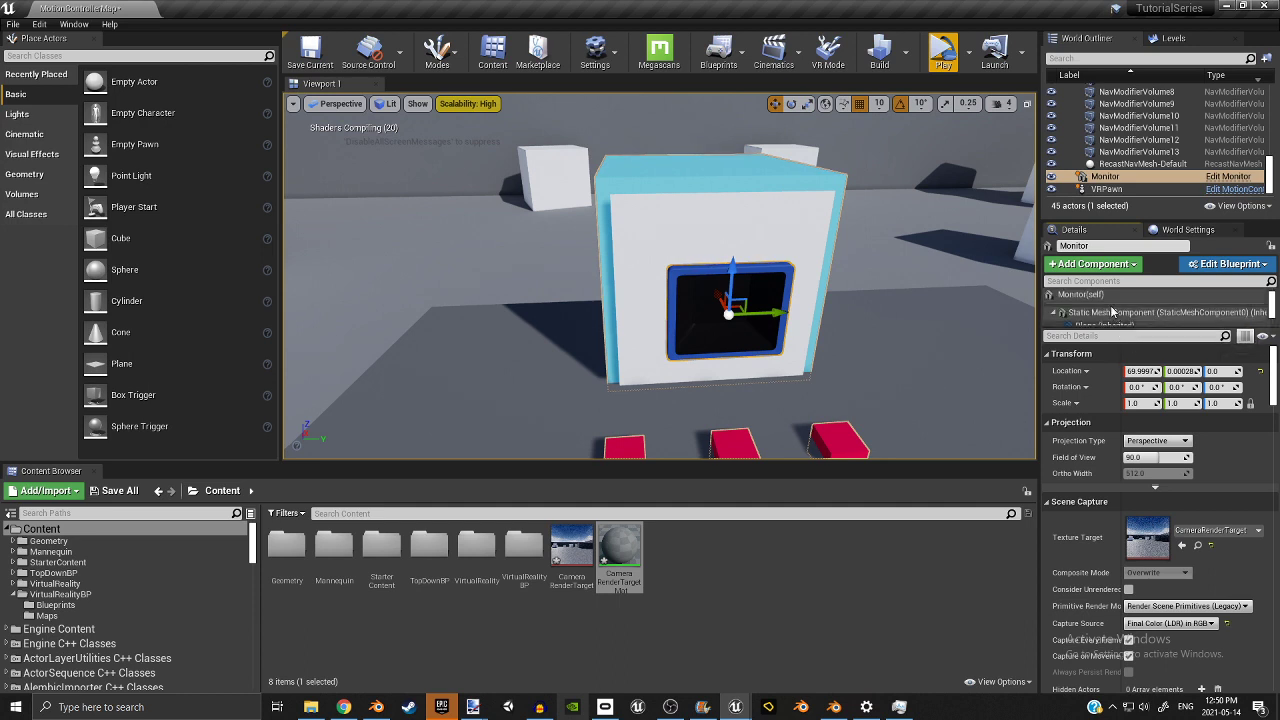
{"action": "left_click", "coordinate": [1100, 326]}
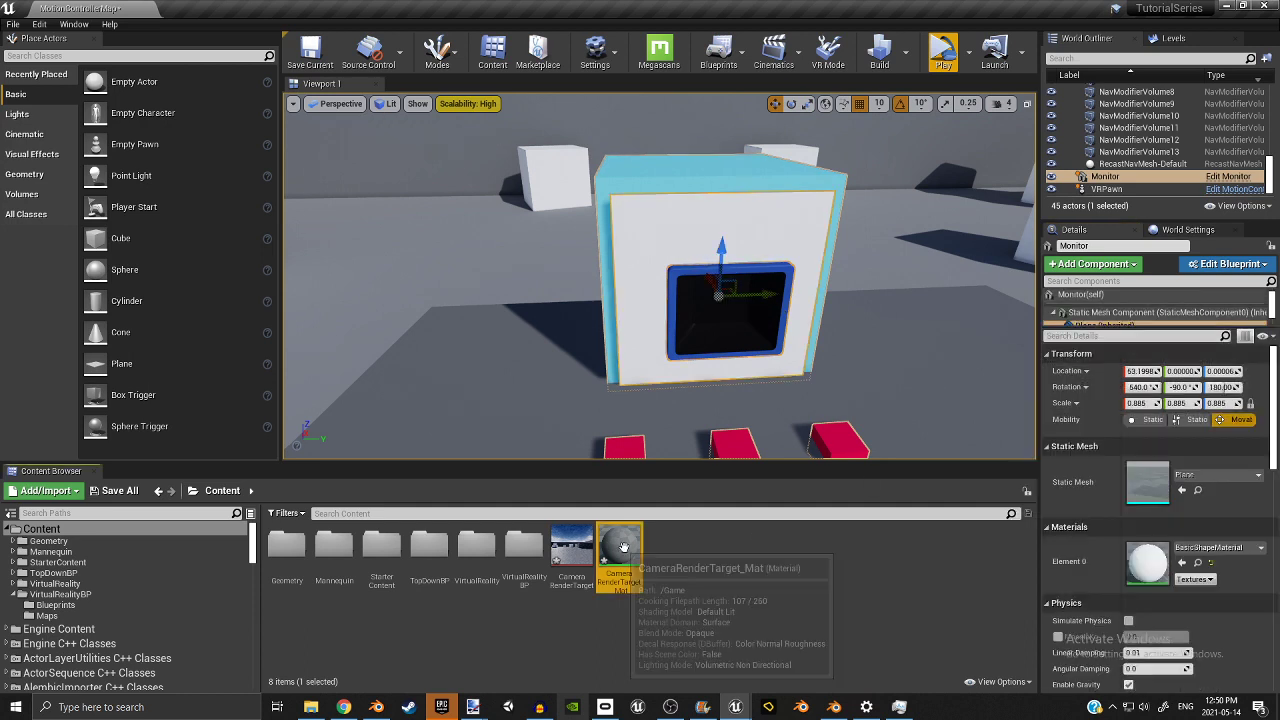
{"action": "left_click_drag", "start_coordinate": [620, 552], "coordinate": [1150, 560]}
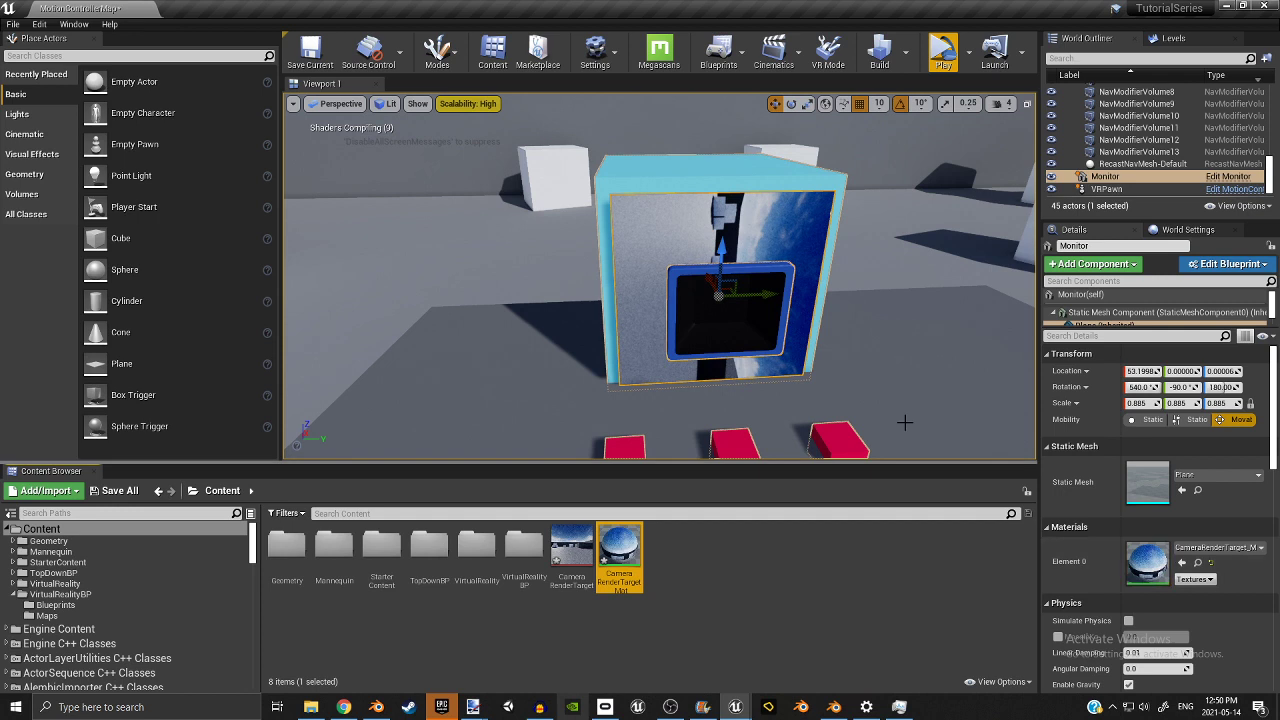
Rotate the Monitor's Plane by 90 degrees so the camera feed on its screen is upright.
{"action": "left_click", "coordinate": [790, 105]}
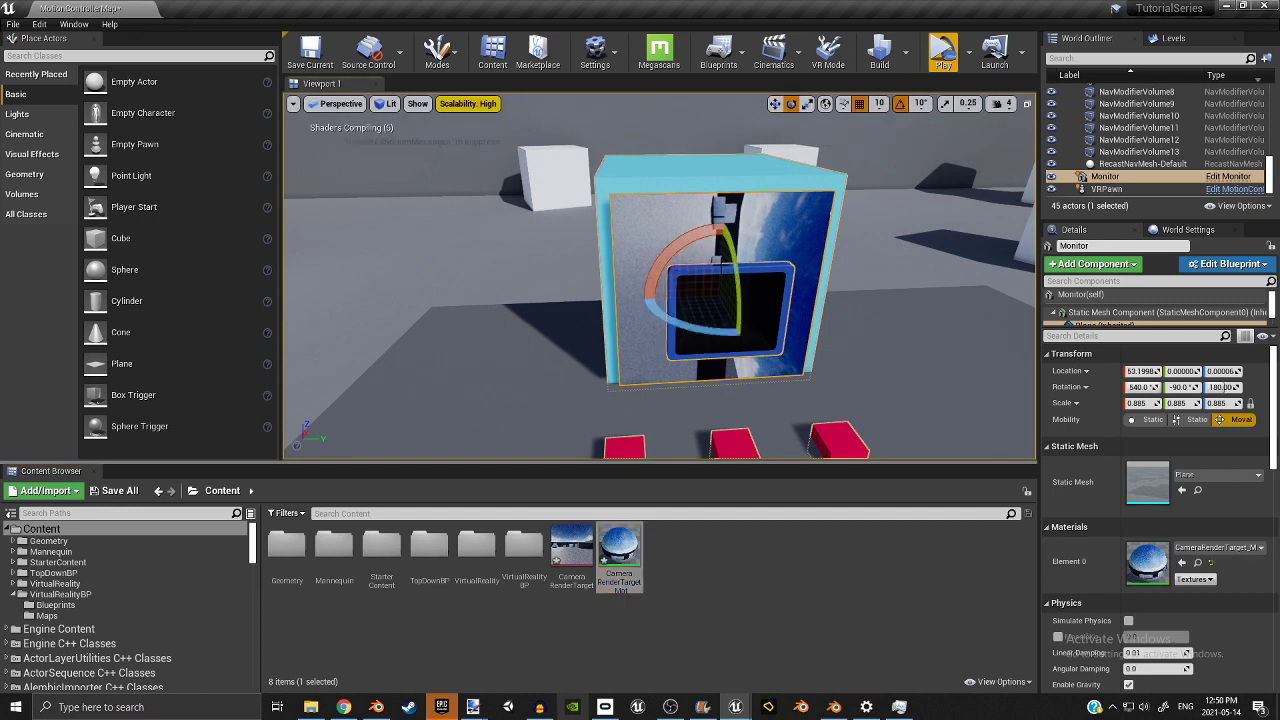
{"action": "left_click_drag", "start_coordinate": [667, 262], "coordinate": [614, 322]}
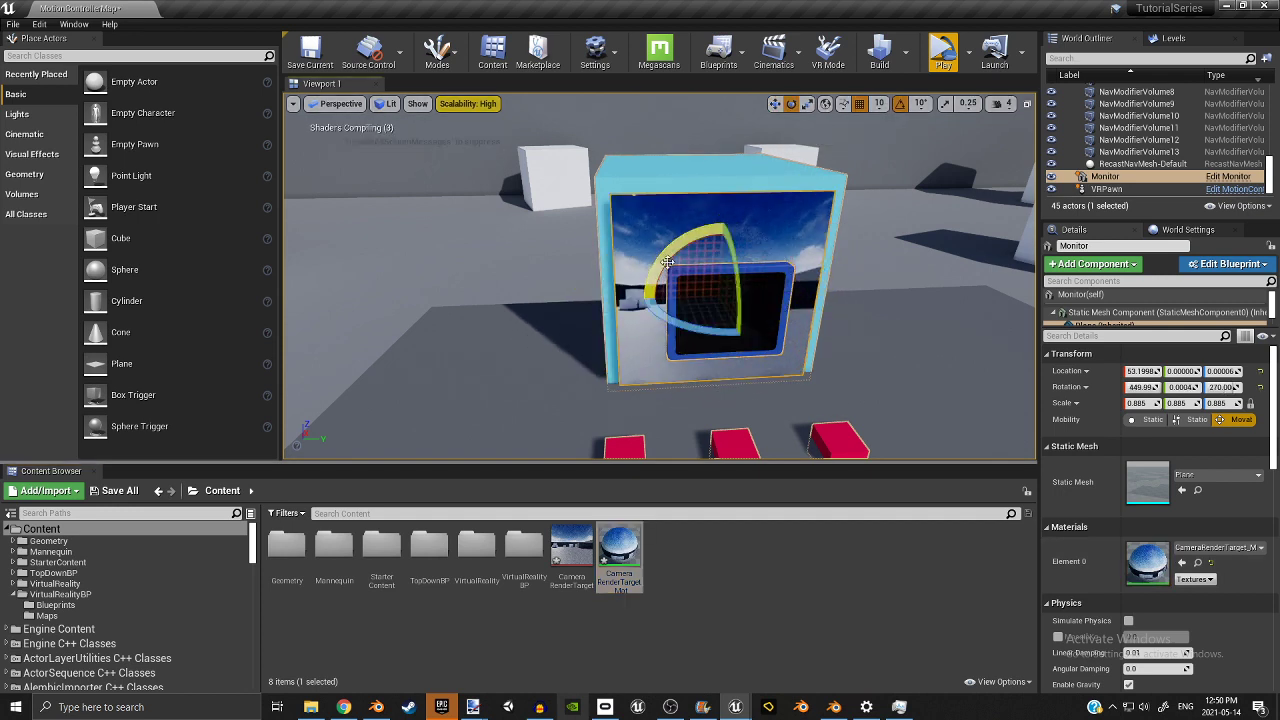
{"action": "right_click_drag", "start_coordinate": [667, 262], "coordinate": [800, 225]}
{"action": "right_click_drag", "start_coordinate": [973, 287], "coordinate": [1010, 295]}
Review the SceneCaptureComponent2D's lens and exposure settings, and play the level in VR to check the monitor's feed.
{"action": "scroll", "coordinate": [1080, 314], "scroll_direction": "down", "scroll_amount": 2}
{"action": "left_click", "coordinate": [1112, 318]}
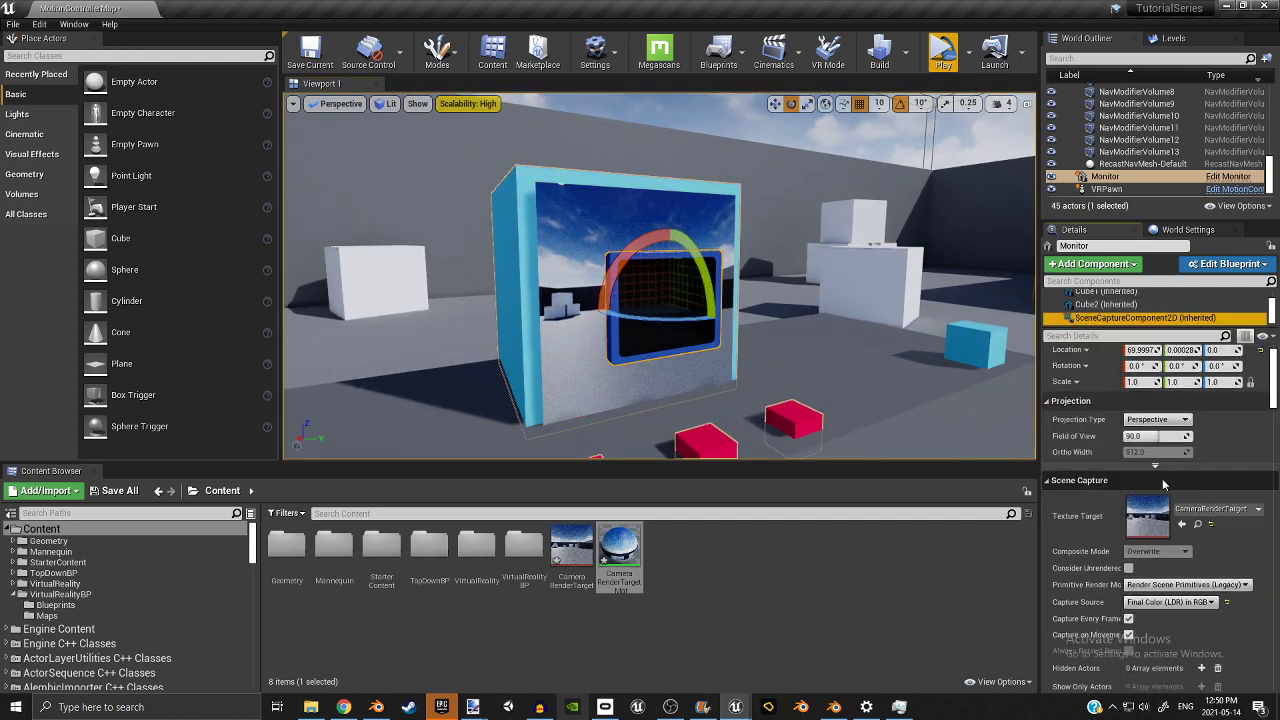
{"action": "scroll", "coordinate": [1163, 487], "scroll_direction": "down", "scroll_amount": 10}
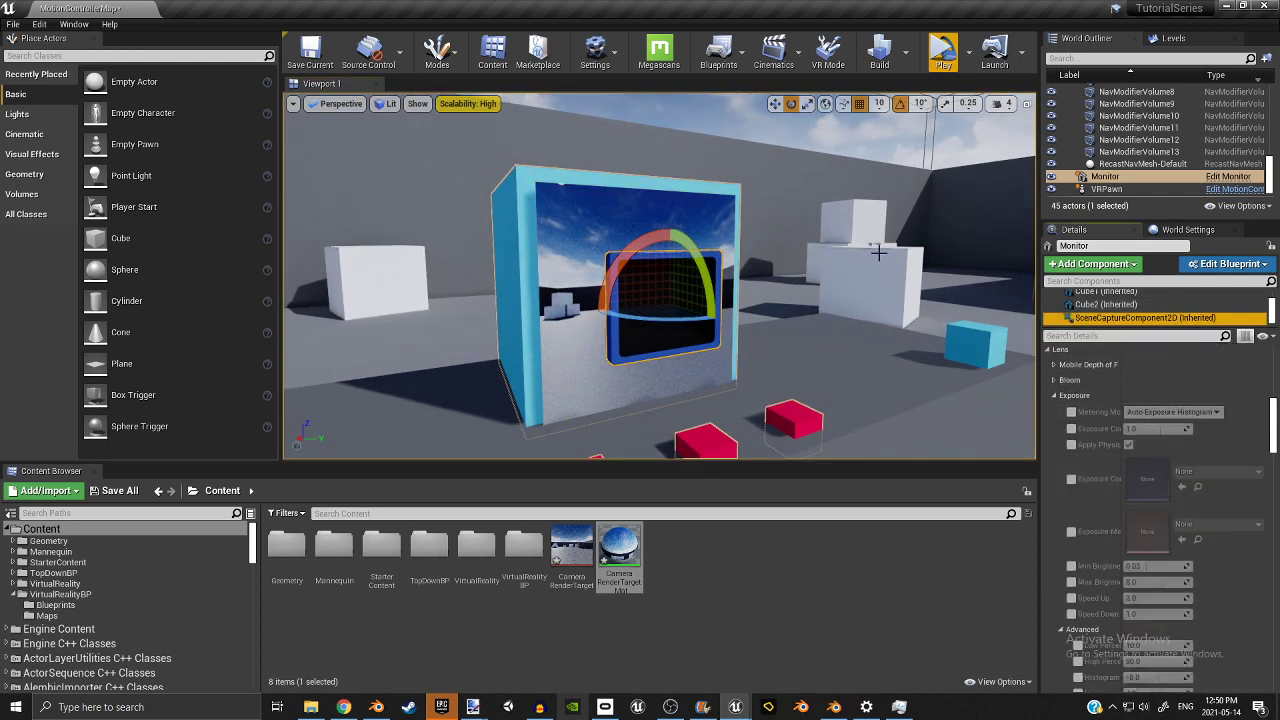
{"action": "left_click", "coordinate": [944, 48]}
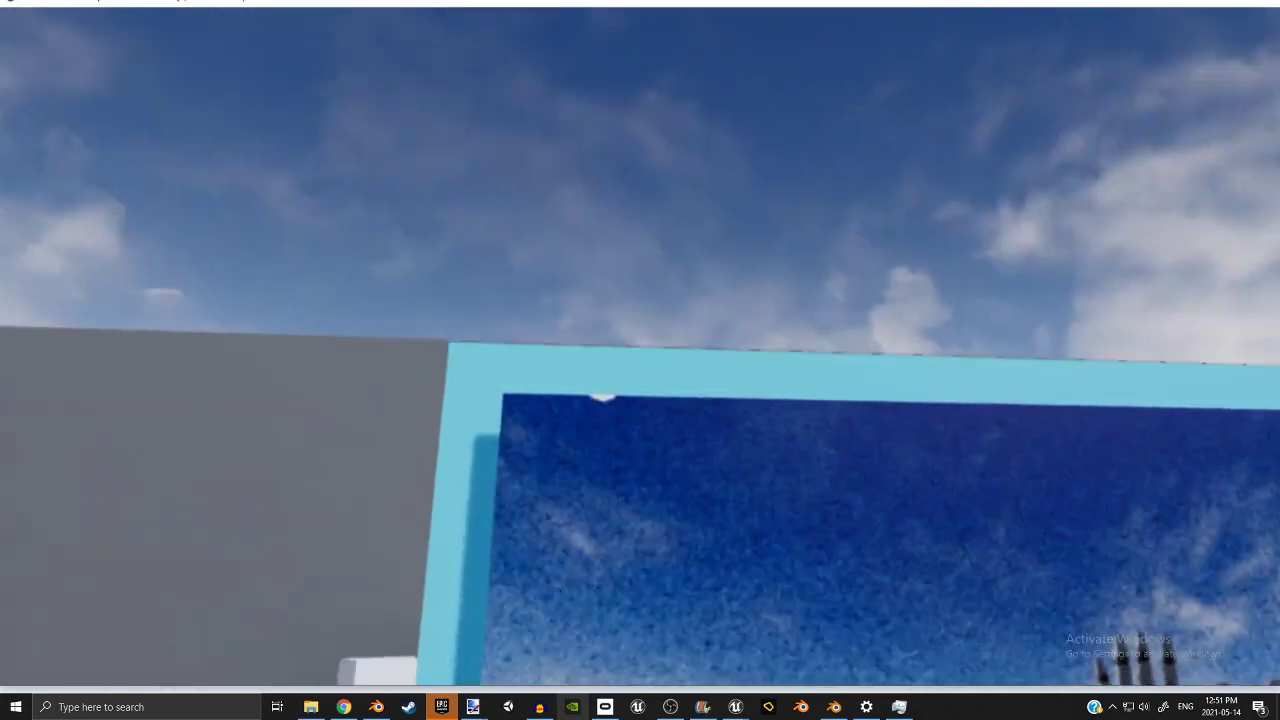
{"action": "key", "text": "Escape"}
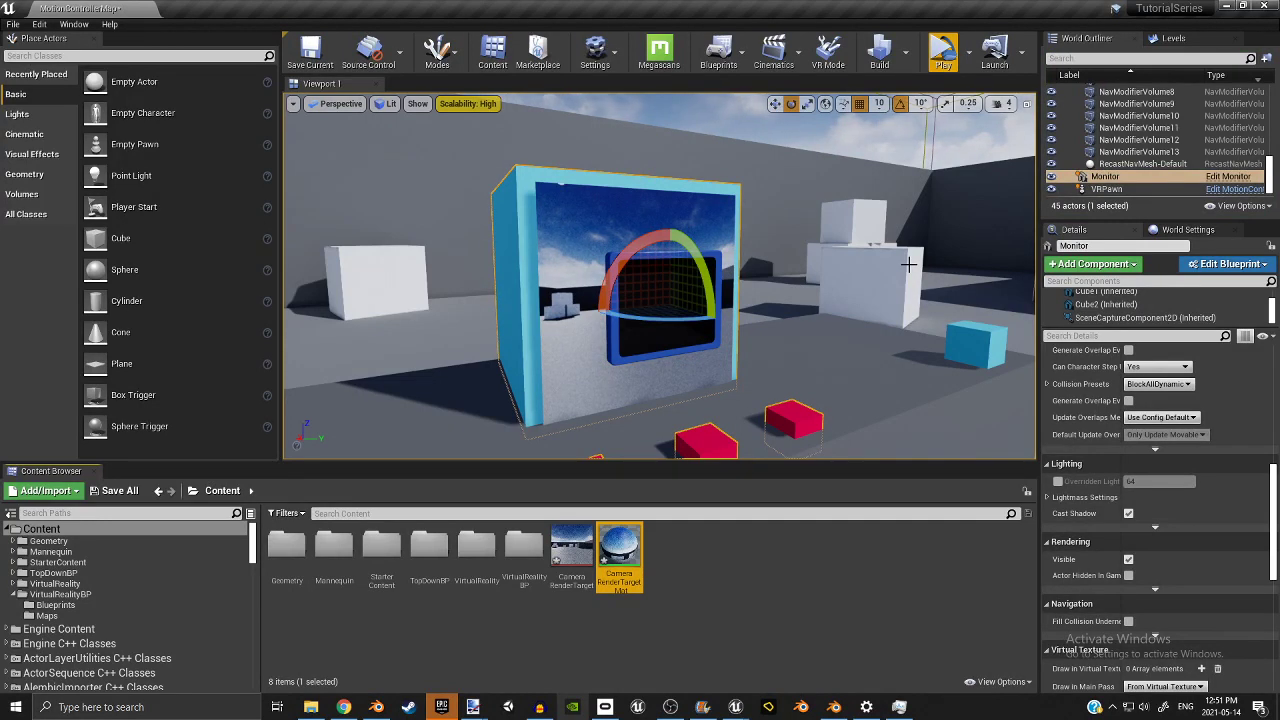
Switch the viewport to the move tool, frame the Monitor, and open its blueprint in the Blueprint Editor.
{"action": "right_click_drag", "start_coordinate": [875, 277], "coordinate": [833, 254]}
{"action": "left_click", "coordinate": [774, 103]}
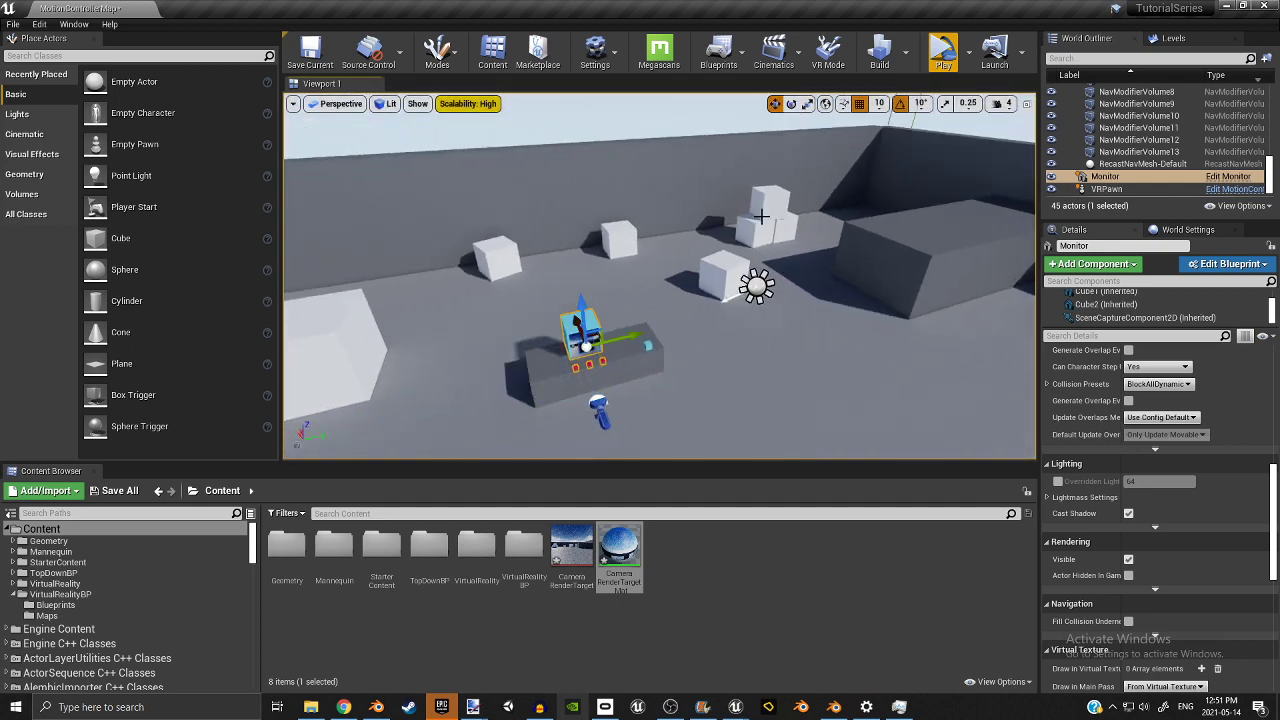
{"action": "key", "text": "f"}
{"action": "right_click_drag", "start_coordinate": [801, 247], "coordinate": [801, 247]}
{"action": "left_click", "coordinate": [1218, 264]}
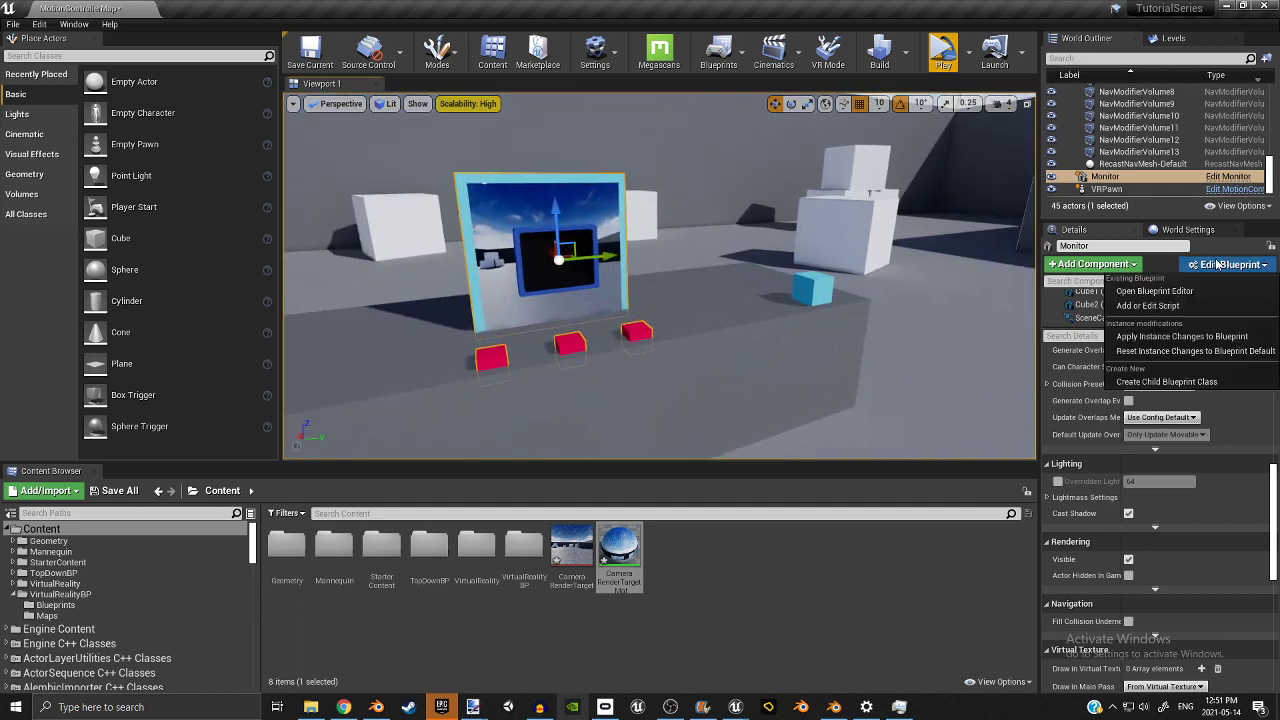
{"action": "left_click", "coordinate": [1193, 290]}
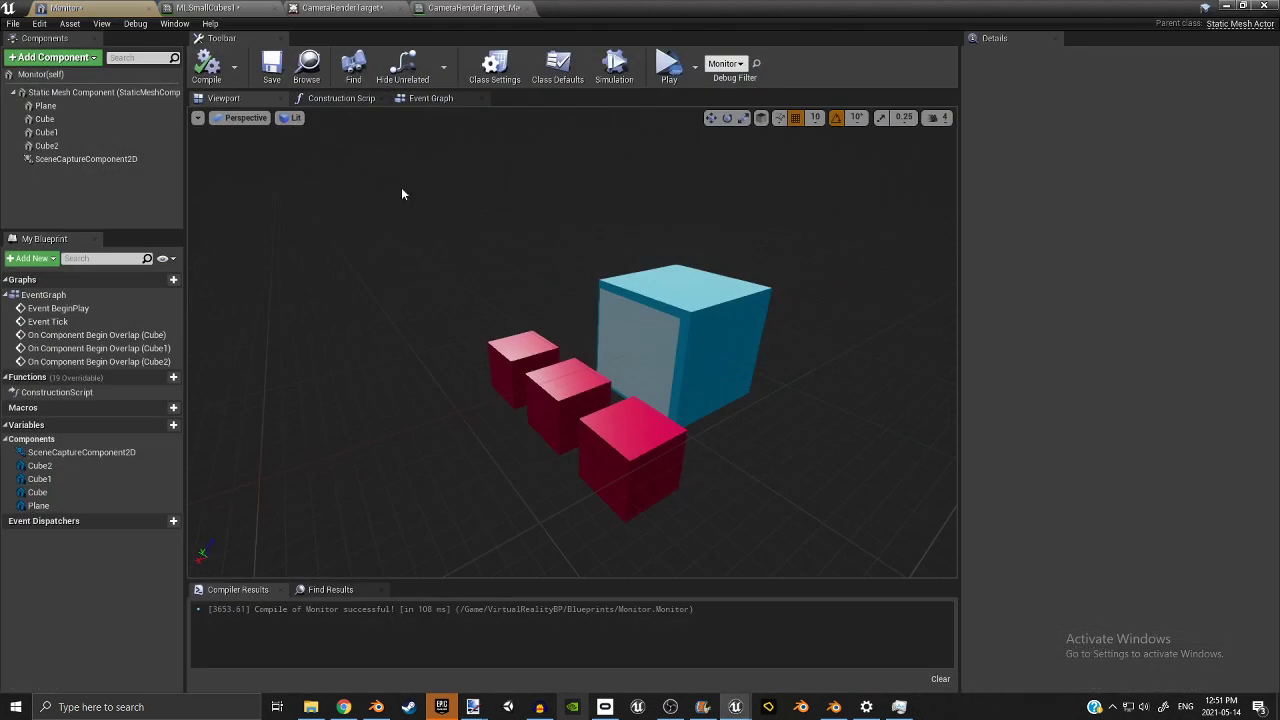
Add a Static Mesh component to the Monitor blueprint and compile it.
{"action": "left_click", "coordinate": [57, 57]}
{"action": "type", "text": "satic"}
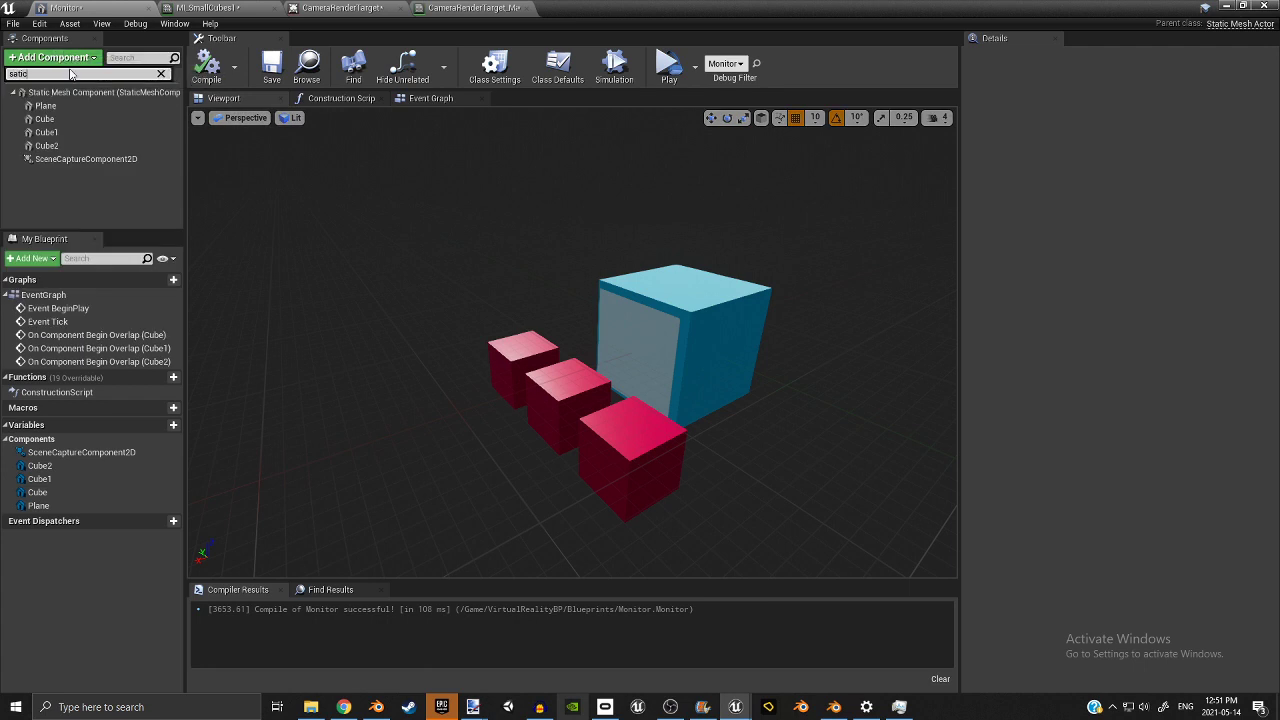
{"action": "type", "text": "stati"}
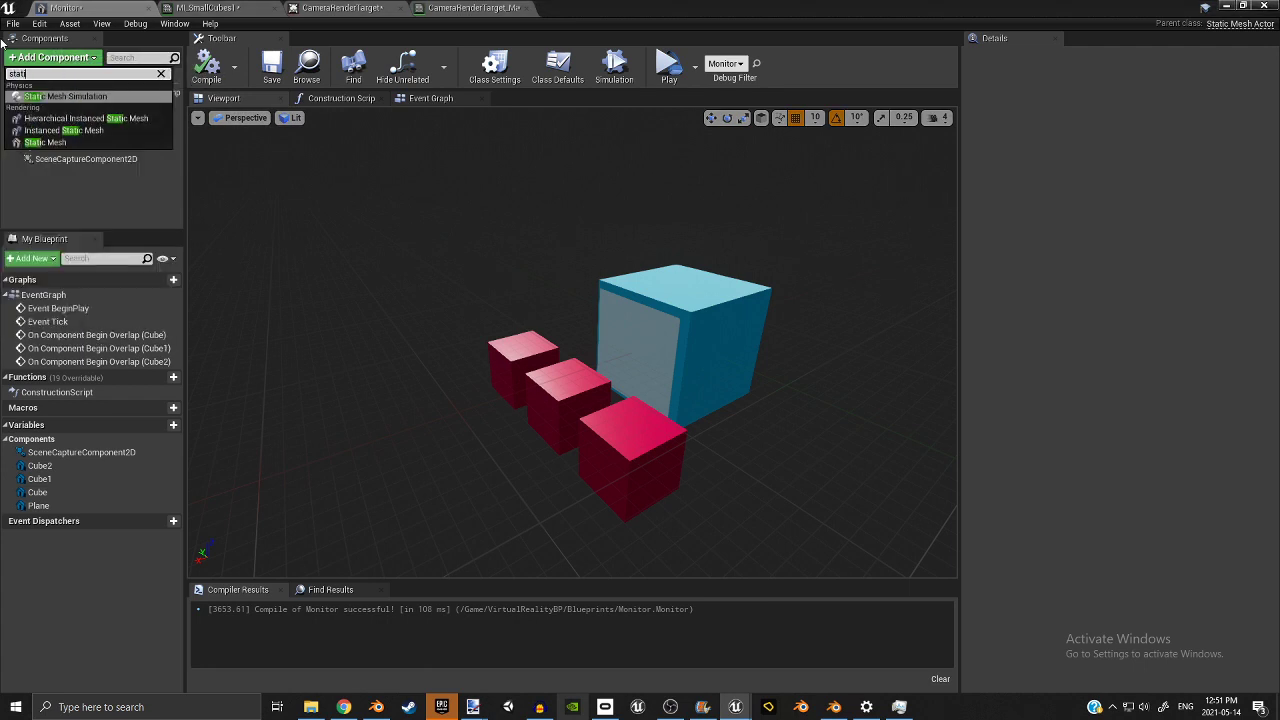
{"action": "left_click", "coordinate": [44, 142]}
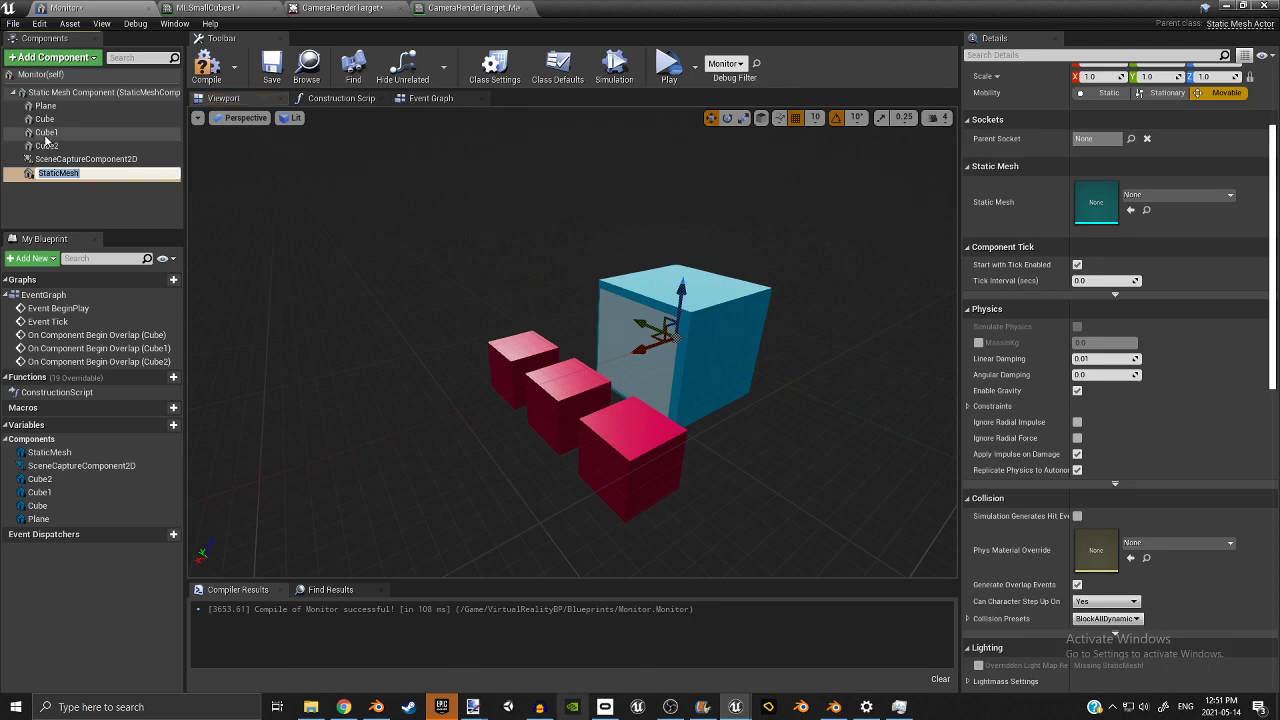
{"action": "left_click", "coordinate": [206, 68]}
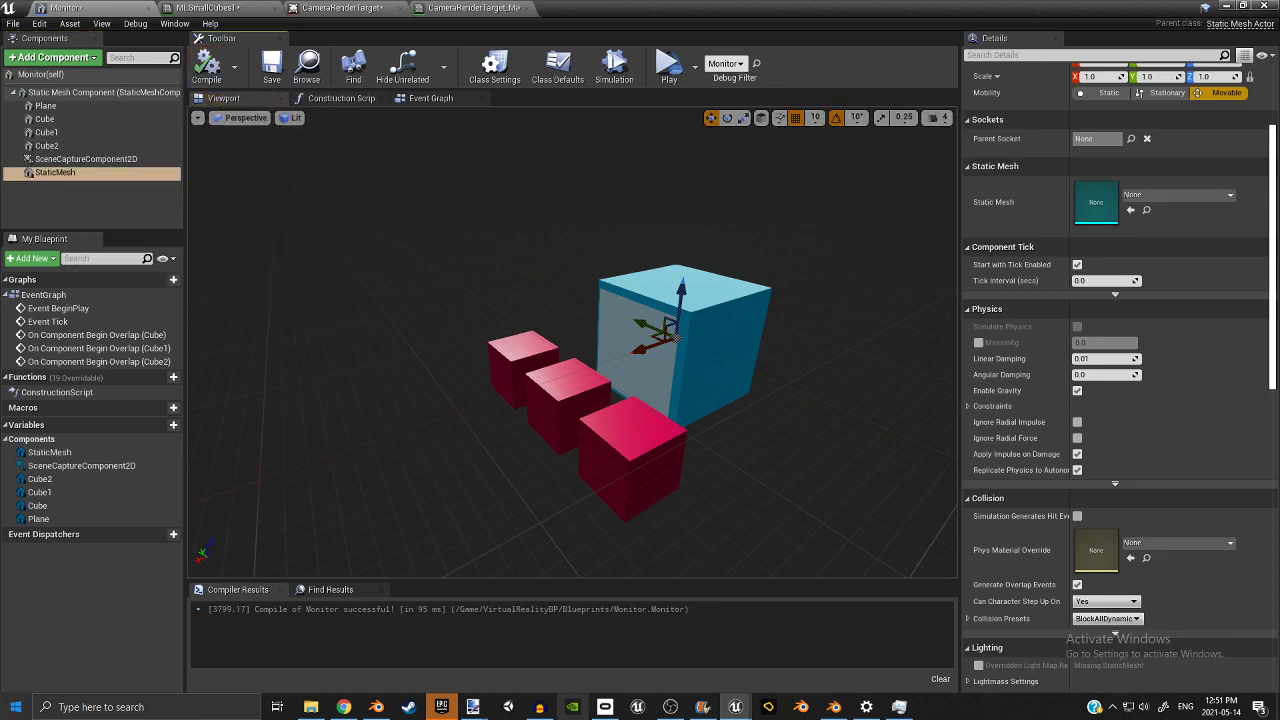
Assign the MatineeCam_SM mesh to the new StaticMesh component.
{"action": "left_click", "coordinate": [1198, 196]}
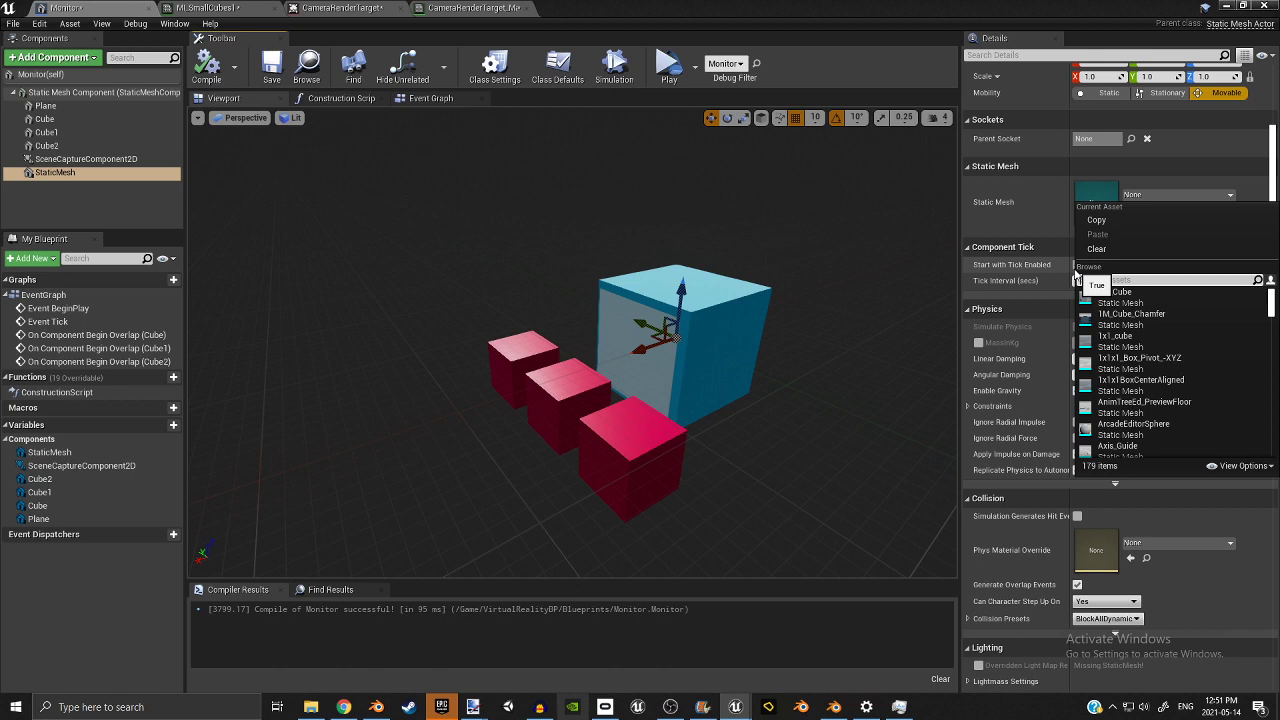
{"action": "type", "text": "matinee"}
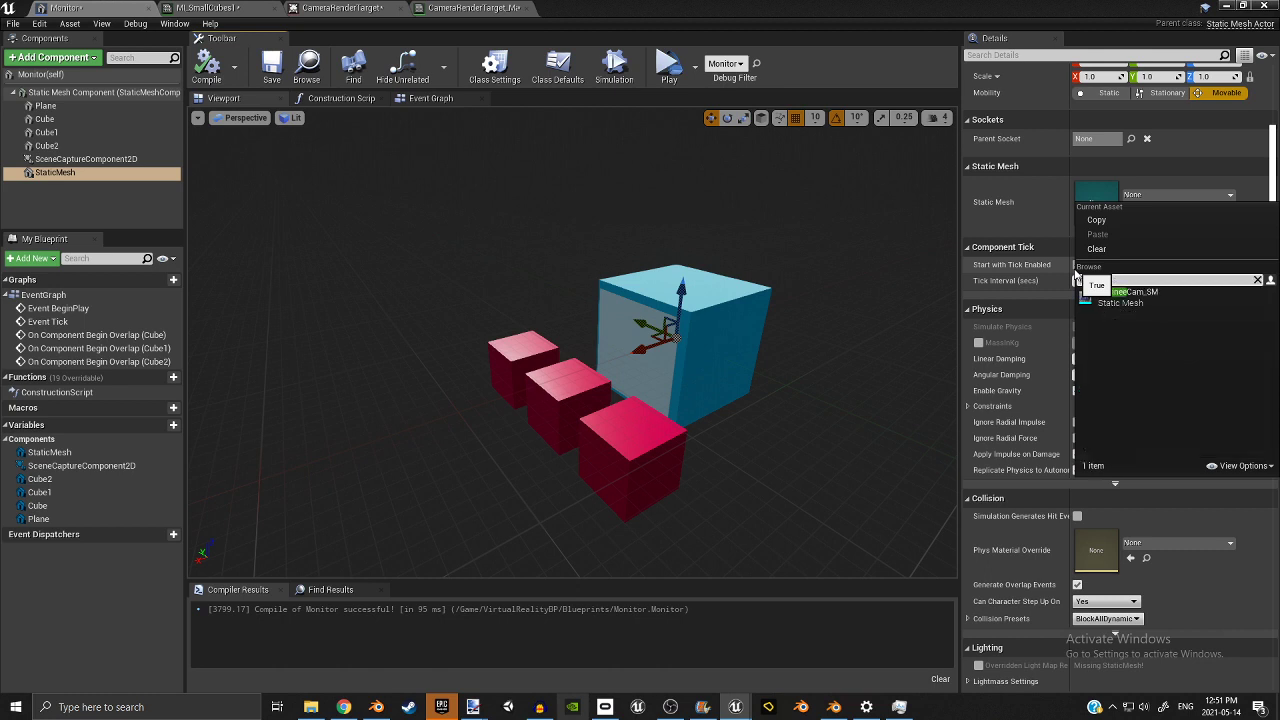
{"action": "left_click", "coordinate": [1166, 308]}
{"action": "key", "text": "w"}
{"action": "right_click_drag", "start_coordinate": [618, 477], "coordinate": [776, 439]}
Set the camera mesh component's collision preset to NoCollision.
{"action": "scroll", "coordinate": [1100, 450], "scroll_direction": "down", "scroll_amount": 1}
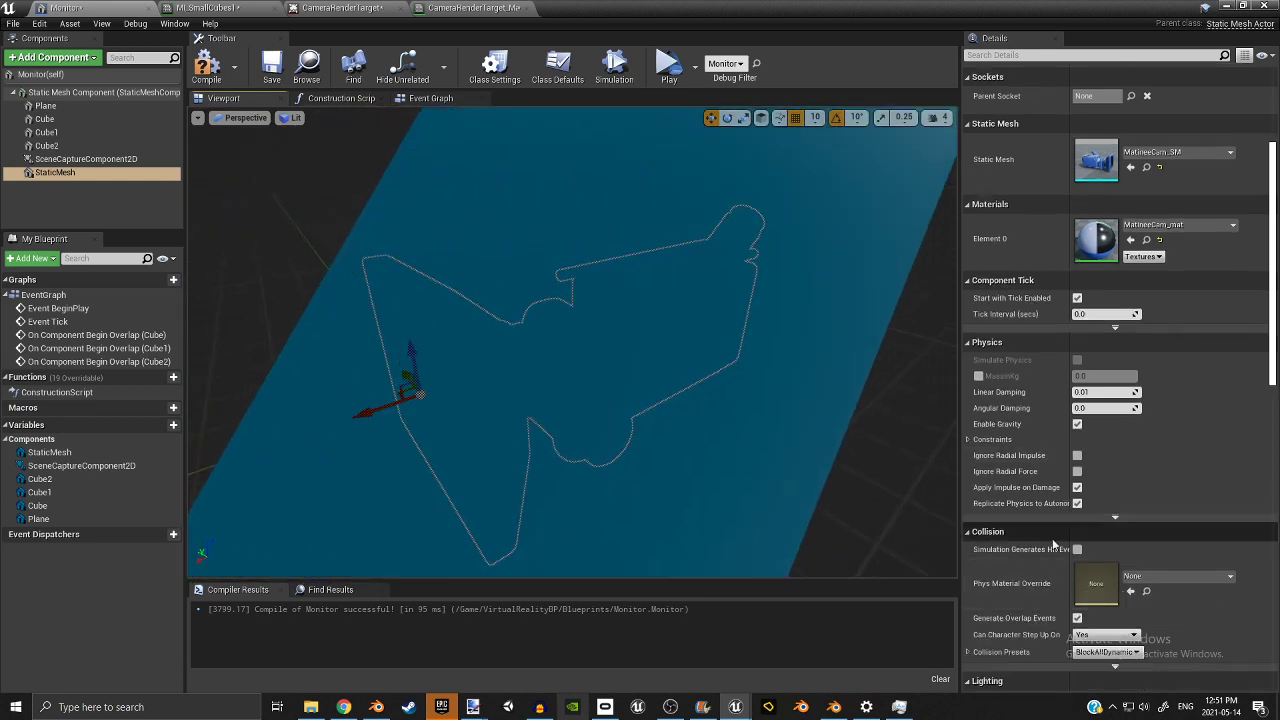
{"action": "left_click", "coordinate": [1105, 652]}
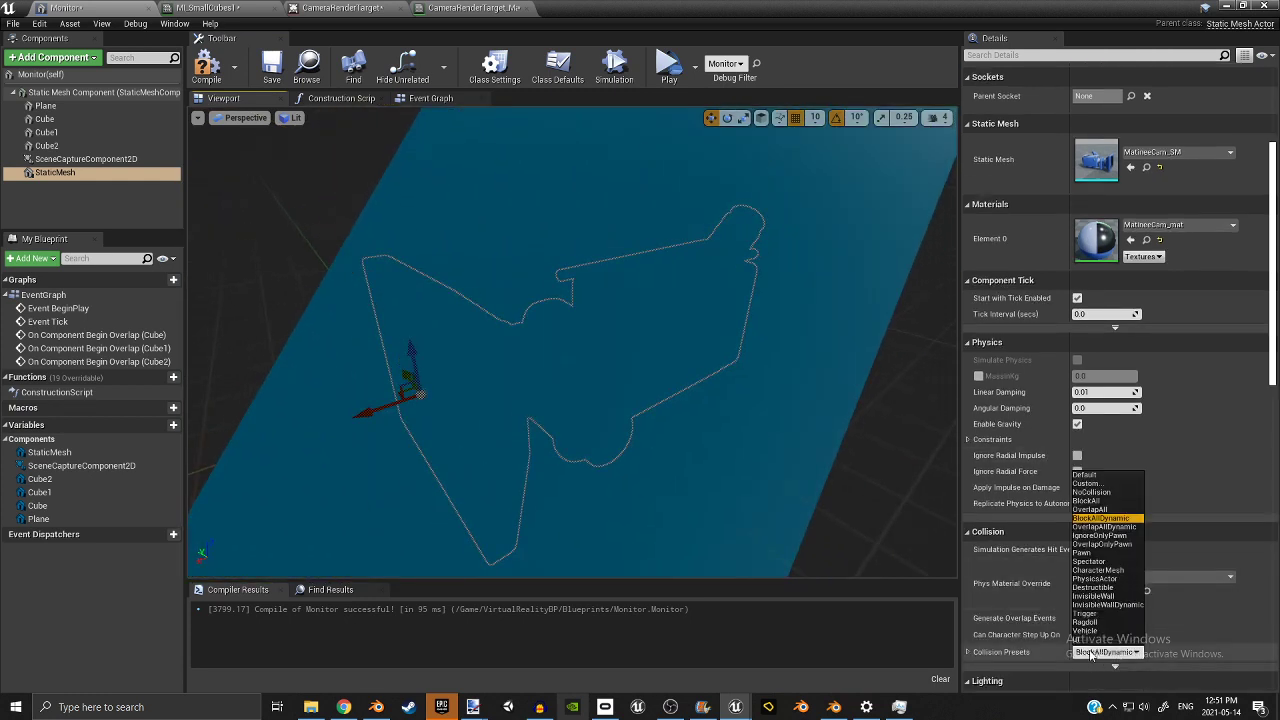
{"action": "left_click", "coordinate": [1126, 491]}
{"action": "key", "text": "s"}
{"action": "right_click_drag", "start_coordinate": [735, 253], "coordinate": [600, 225]}
{"action": "key", "text": "w"}
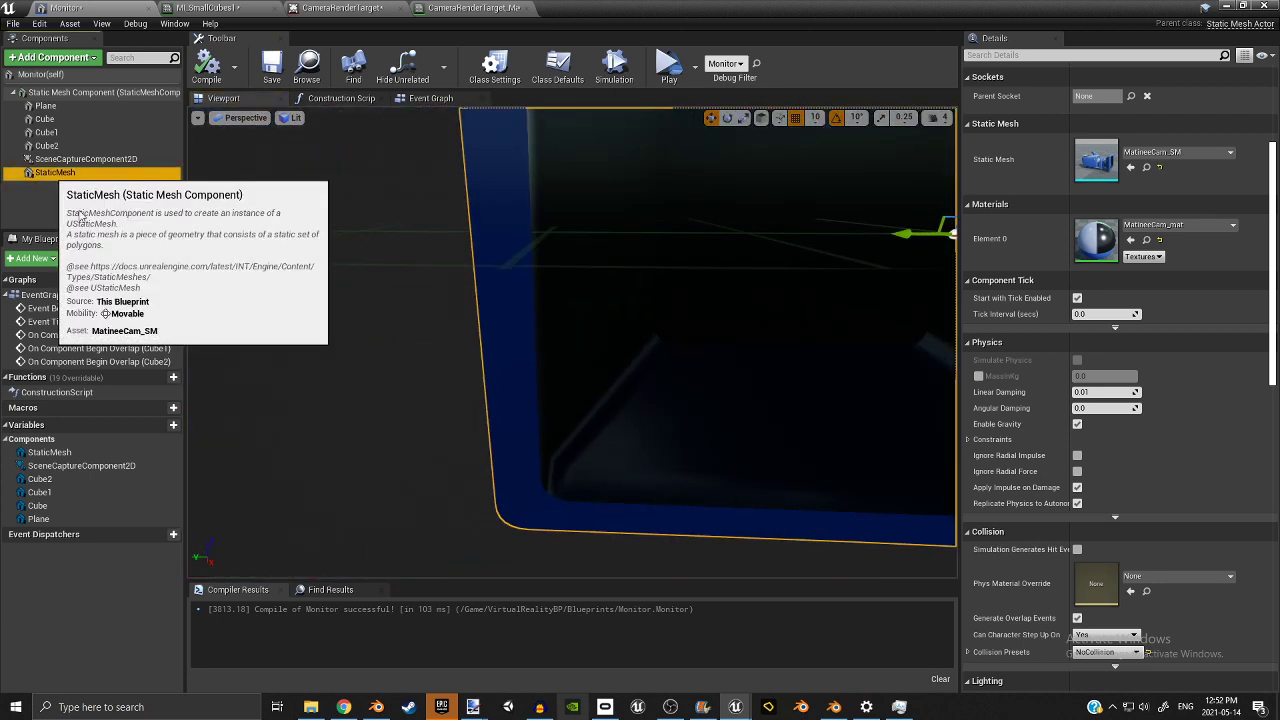
Duplicate the camera StaticMesh component twice so the Monitor blueprint has three camera meshes.
{"action": "right_click", "coordinate": [55, 172]}
{"action": "left_click", "coordinate": [85, 265]}
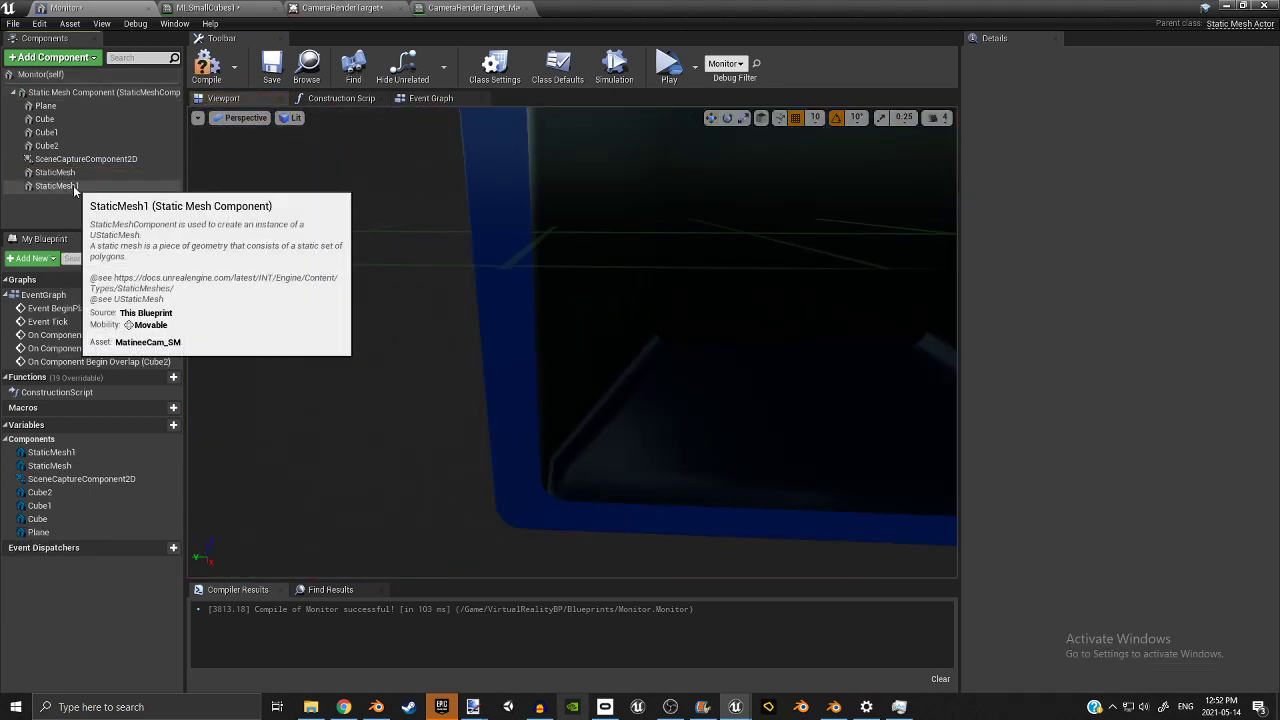
{"action": "right_click", "coordinate": [73, 185]}
{"action": "left_click", "coordinate": [90, 278]}
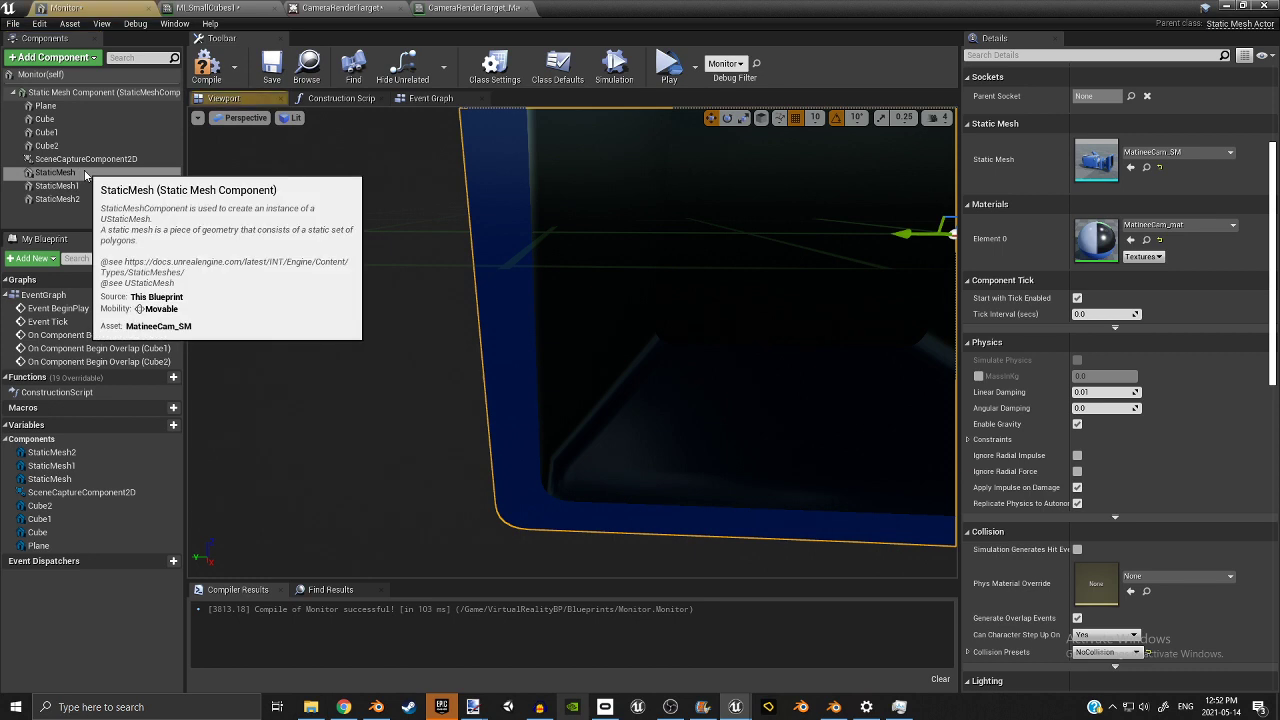
Rename the three camera mesh components Cam1, Cam2 and Cam3.
{"action": "left_click", "coordinate": [85, 176]}
{"action": "left_click", "coordinate": [79, 172]}
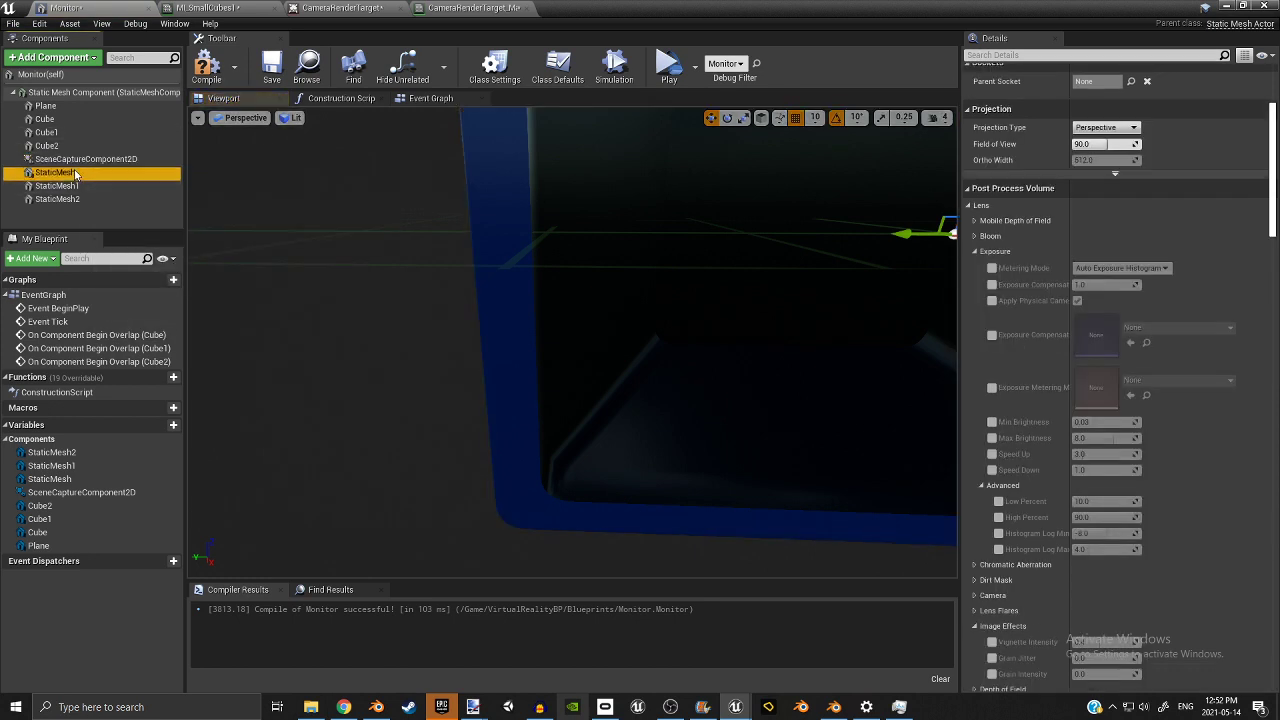
{"action": "left_click", "coordinate": [1136, 86]}
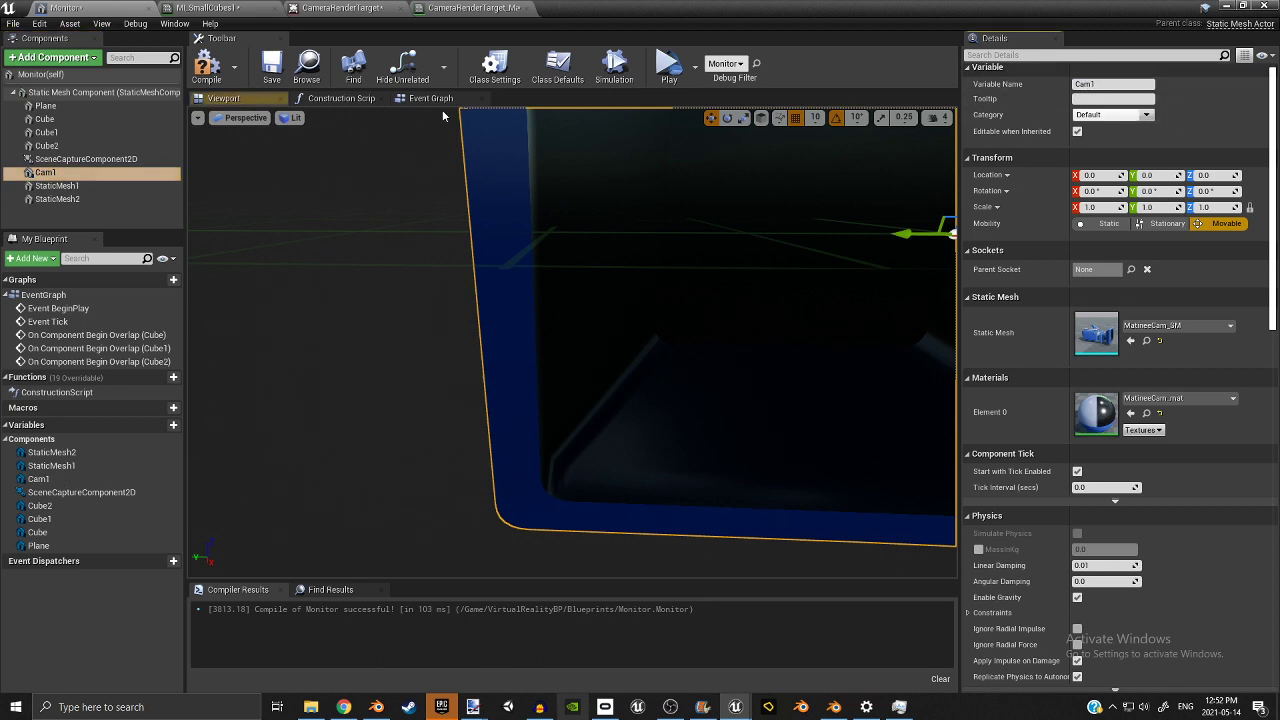
{"action": "left_click", "coordinate": [57, 186]}
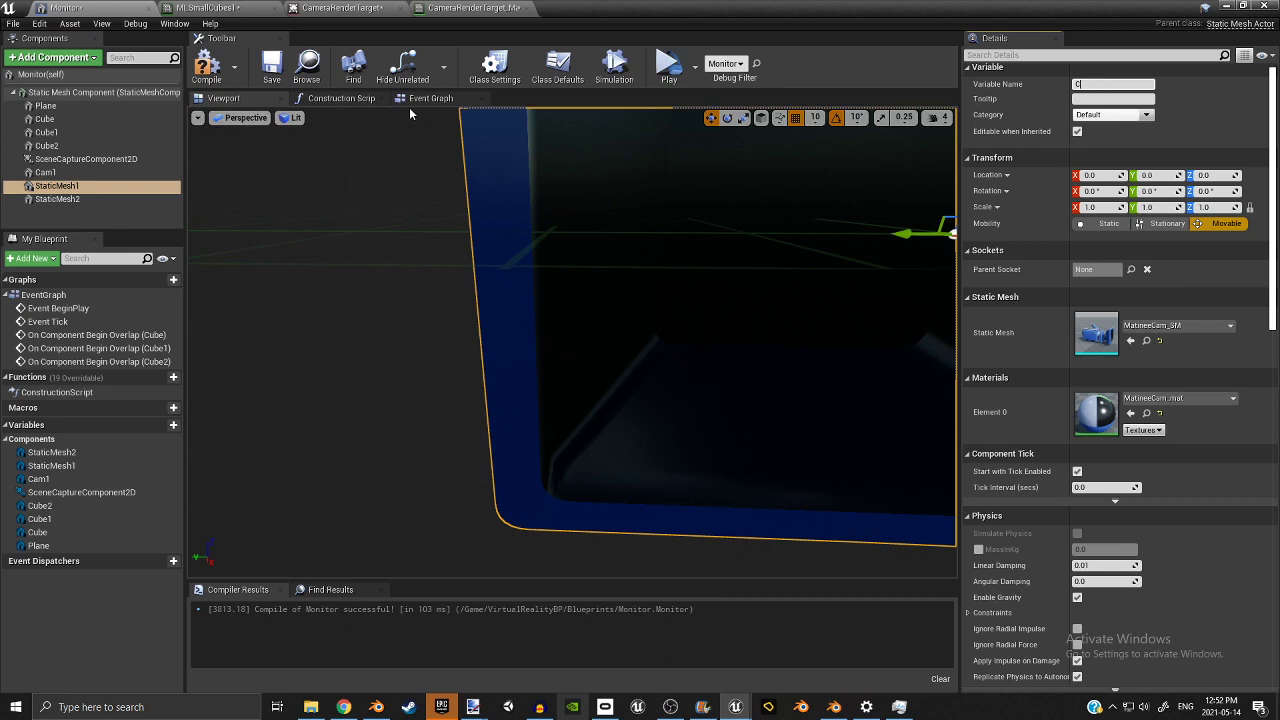
{"action": "left_click", "coordinate": [108, 200]}
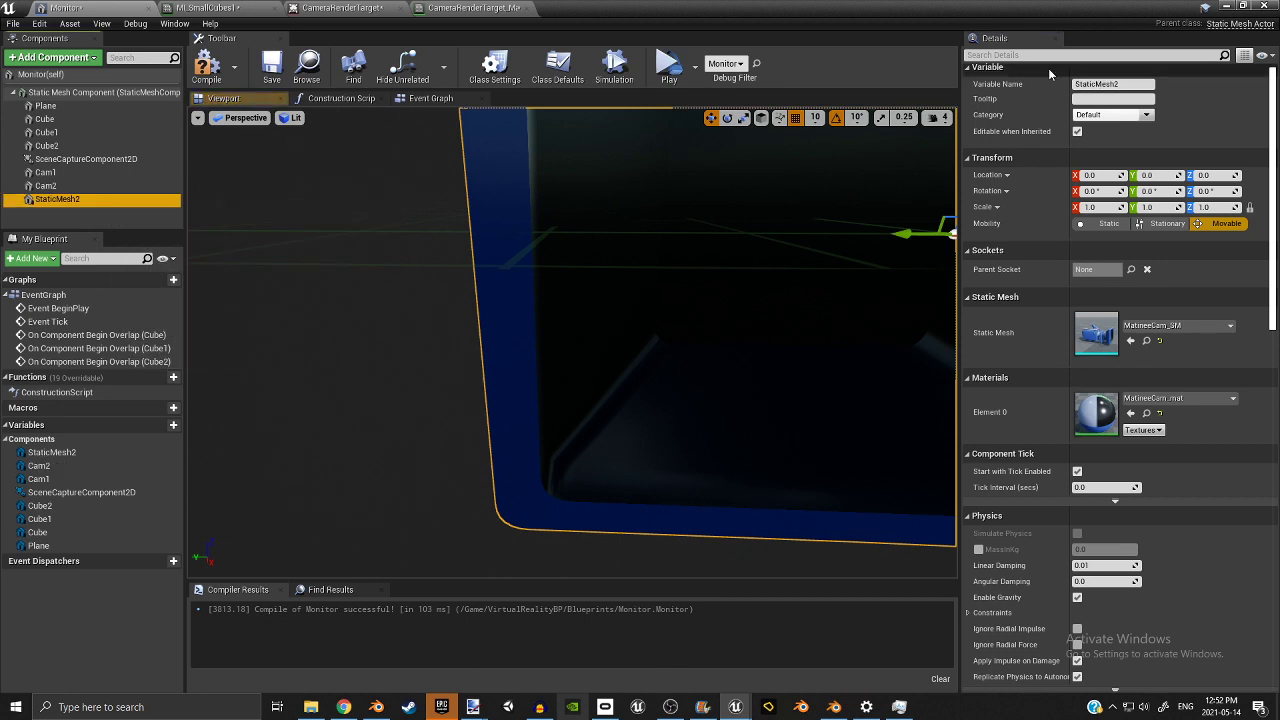
{"action": "left_click", "coordinate": [1122, 84]}
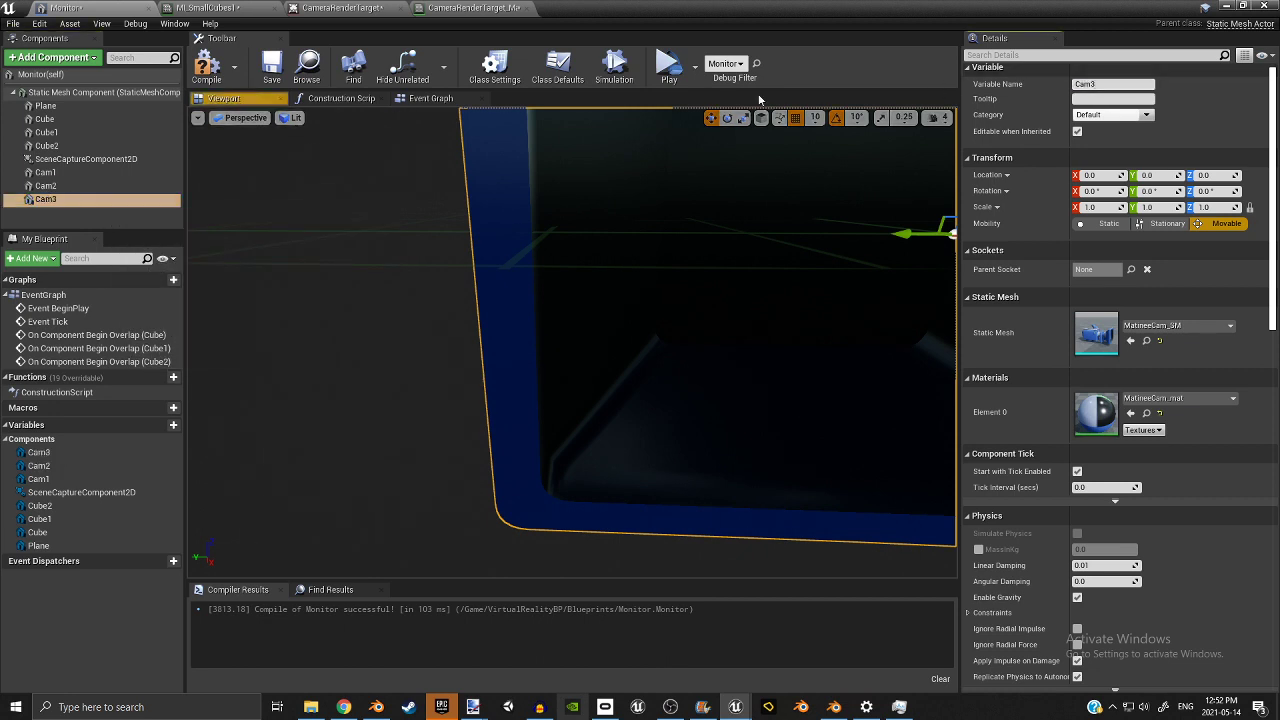
Return to the level, select the Monitor's Cam1 component and move it away to the area near the large dark block.
{"action": "left_click", "coordinate": [1238, 7]}
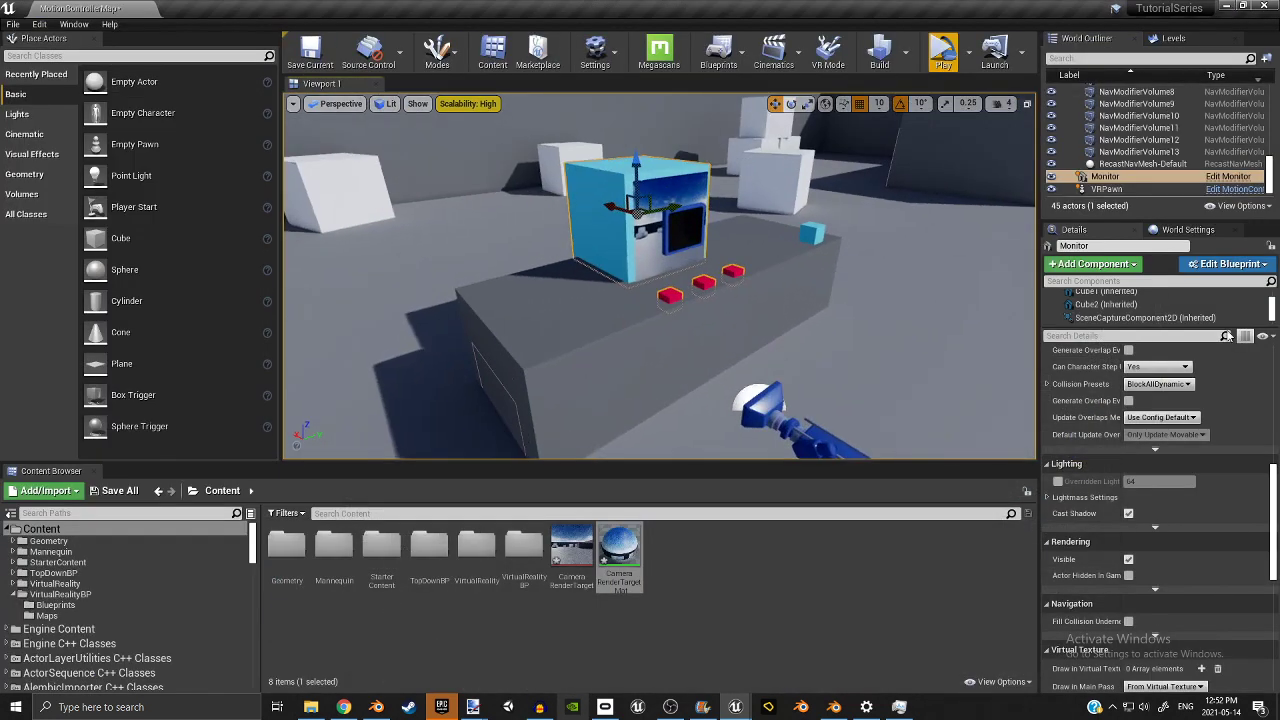
{"action": "left_click", "coordinate": [1153, 312]}
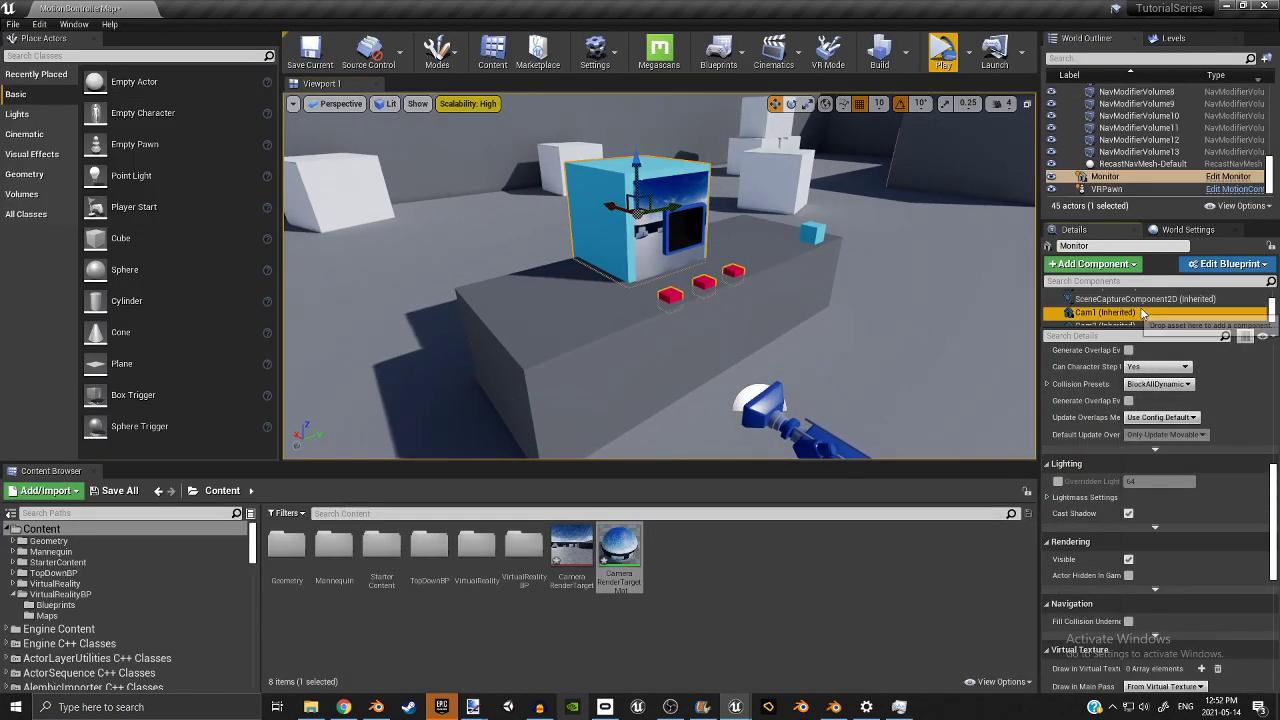
{"action": "right_click_drag", "start_coordinate": [723, 261], "coordinate": [723, 254]}
{"action": "key", "text": "s"}
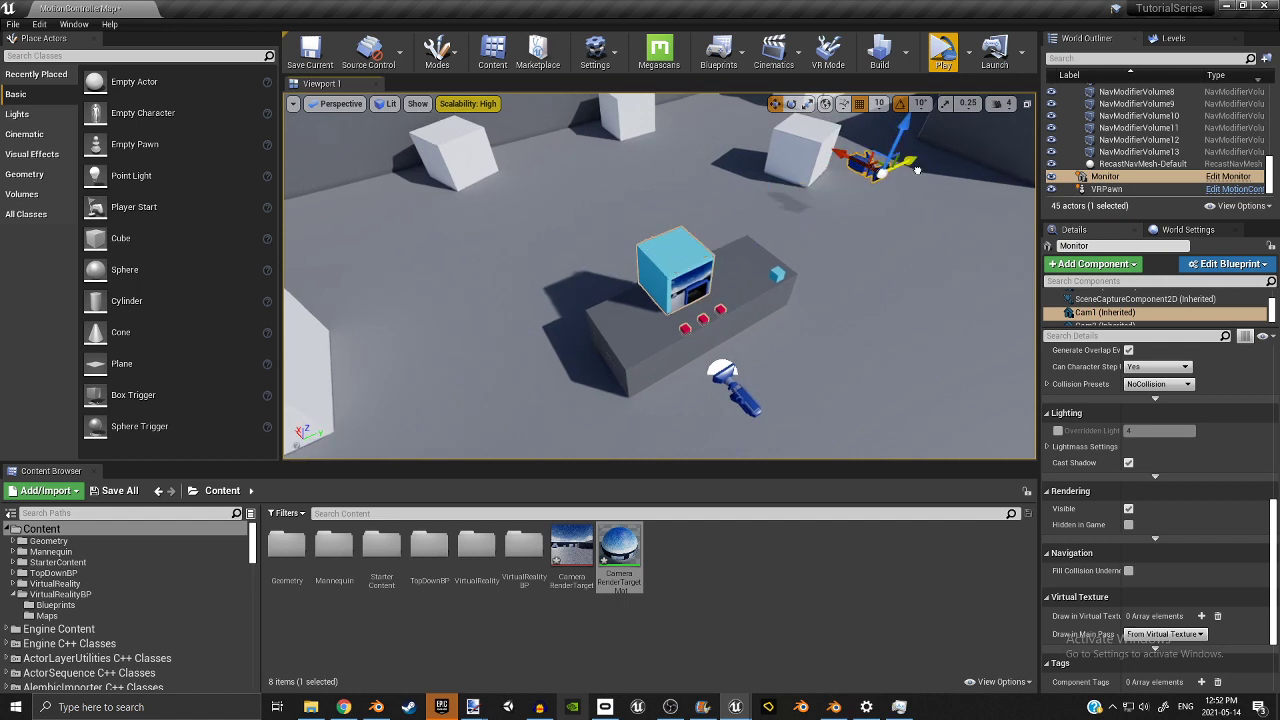
{"action": "left_click_drag", "start_coordinate": [917, 170], "coordinate": [968, 153]}
{"action": "right_click_drag", "start_coordinate": [968, 153], "coordinate": [960, 200]}
{"action": "key", "text": "w"}
{"action": "left_click_drag", "start_coordinate": [846, 278], "coordinate": [850, 298]}
{"action": "right_click_drag", "start_coordinate": [820, 330], "coordinate": [809, 324]}
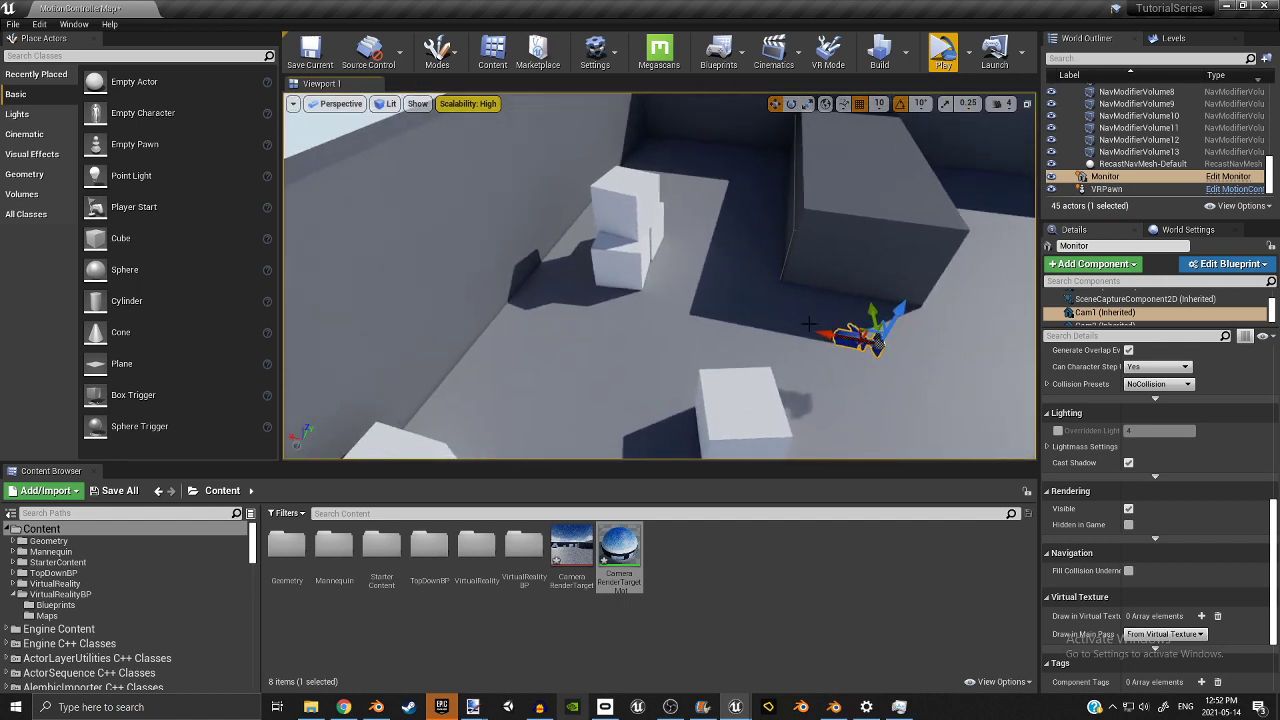
Rotate Cam1 about its vertical axis to aim it in a new direction.
{"action": "right_click_drag", "start_coordinate": [763, 288], "coordinate": [728, 330]}
{"action": "key", "text": "d"}
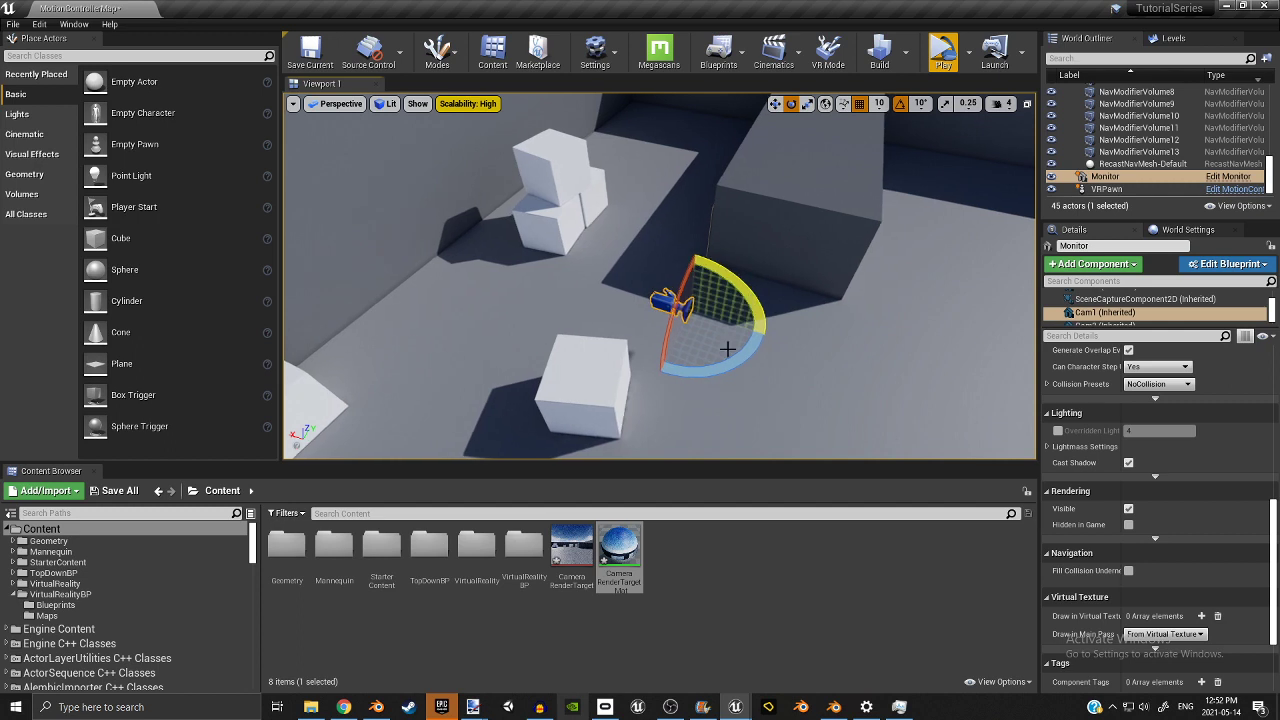
{"action": "left_click_drag", "start_coordinate": [728, 352], "coordinate": [792, 329]}
Select Cam2, move it across the arena beside the stacked white cubes, and rotate it 180 degrees horizontally.
{"action": "right_click_drag", "start_coordinate": [780, 325], "coordinate": [440, 295]}
{"action": "key", "text": "s"}
{"action": "scroll", "coordinate": [1126, 308], "scroll_direction": "down", "scroll_amount": 1}
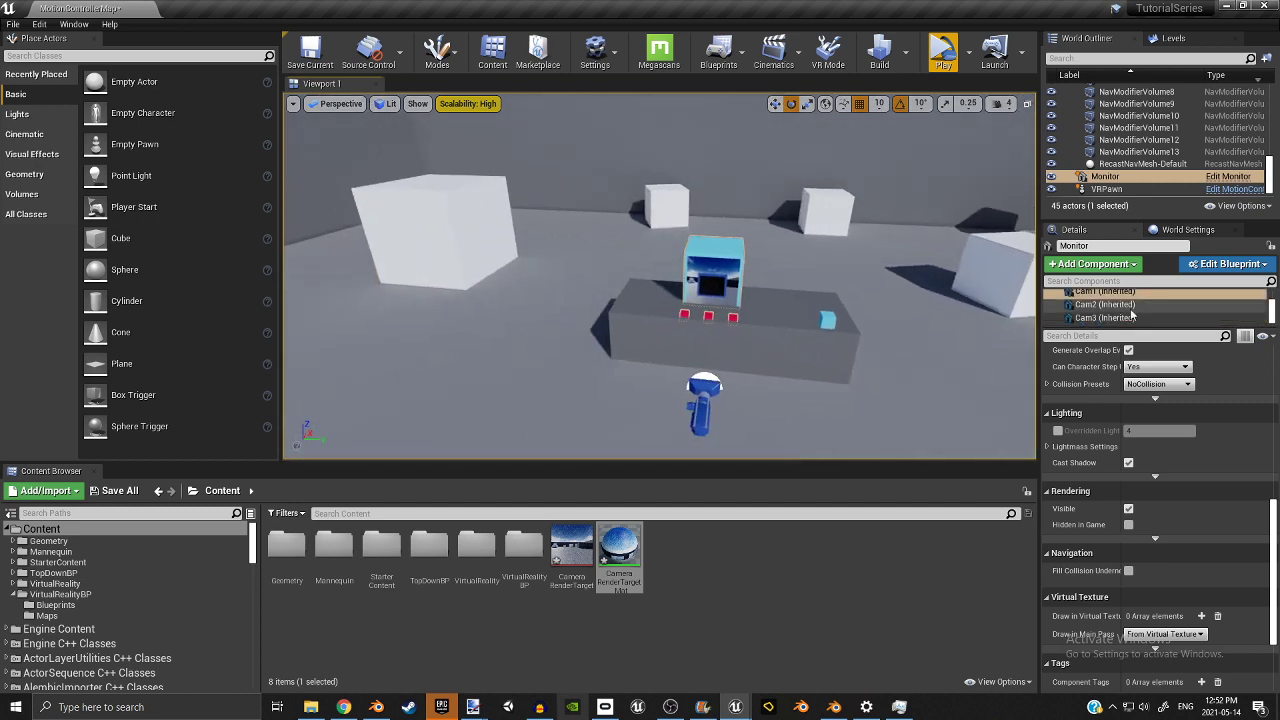
{"action": "left_click", "coordinate": [1128, 305]}
{"action": "left_click_drag", "start_coordinate": [764, 294], "coordinate": [633, 303]}
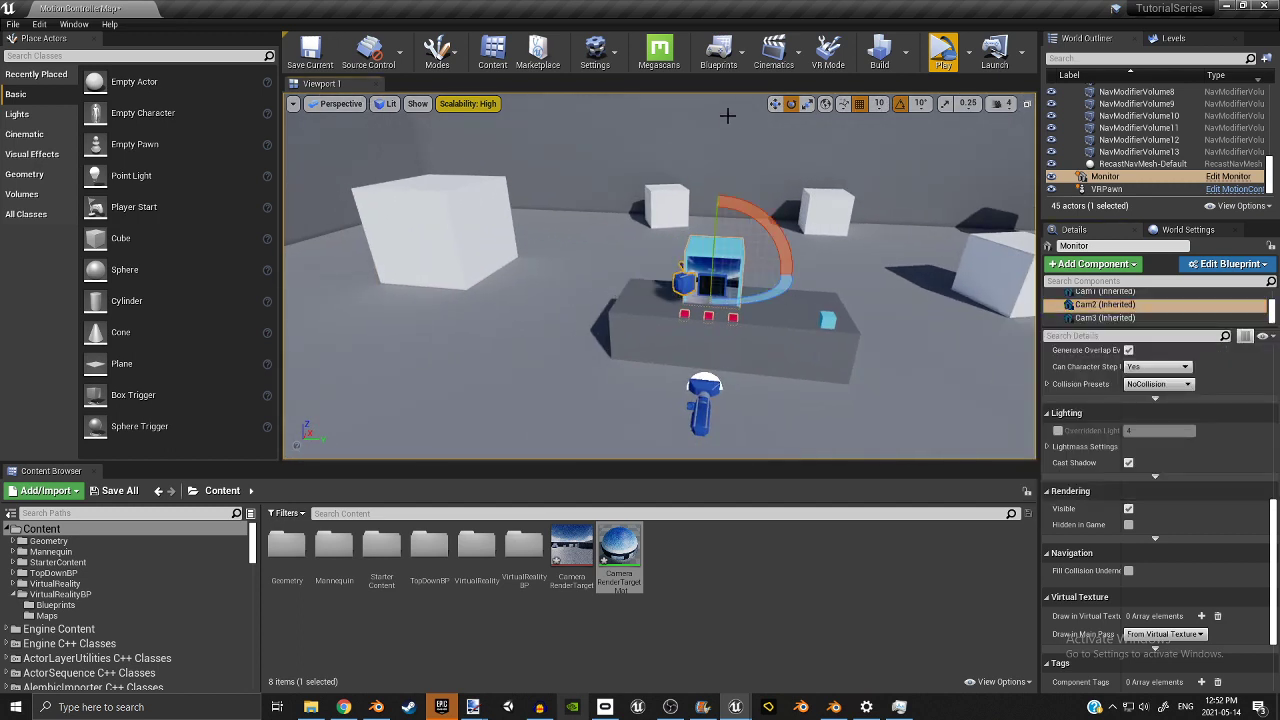
{"action": "left_click", "coordinate": [776, 105]}
{"action": "right_click_drag", "start_coordinate": [750, 200], "coordinate": [485, 255]}
{"action": "key", "text": "s"}
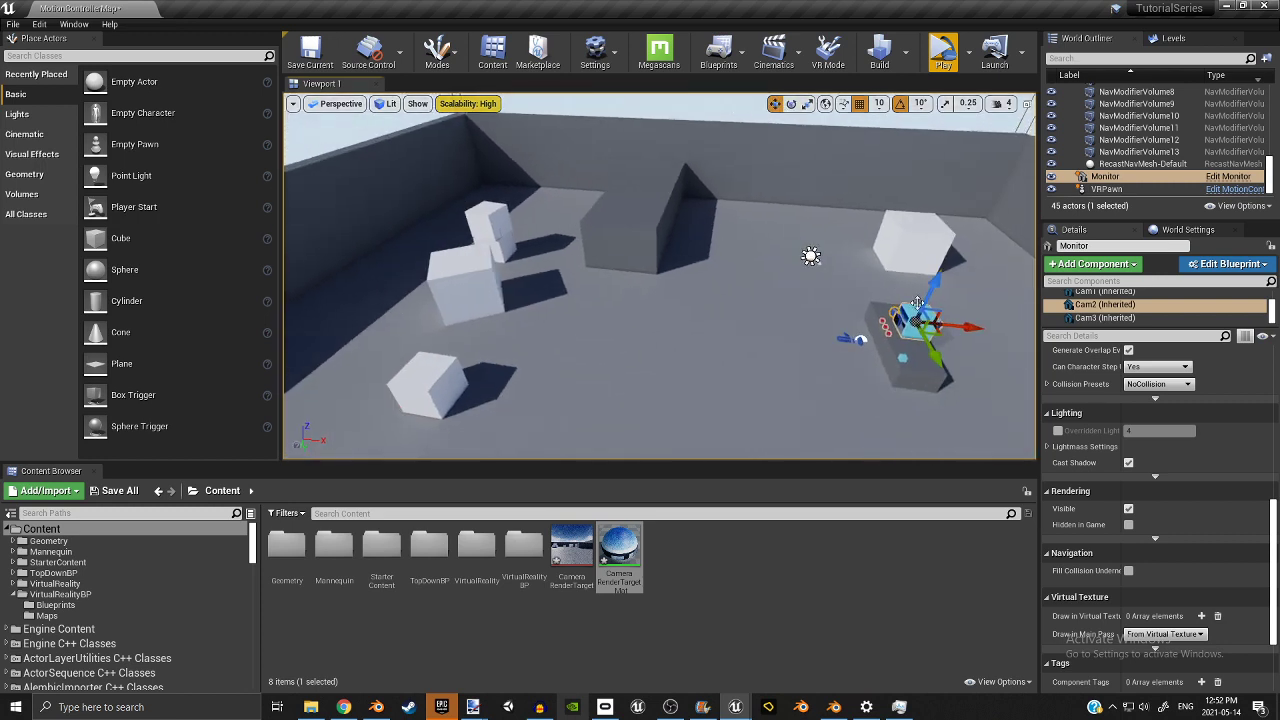
{"action": "left_click", "coordinate": [807, 104]}
{"action": "left_click", "coordinate": [791, 104]}
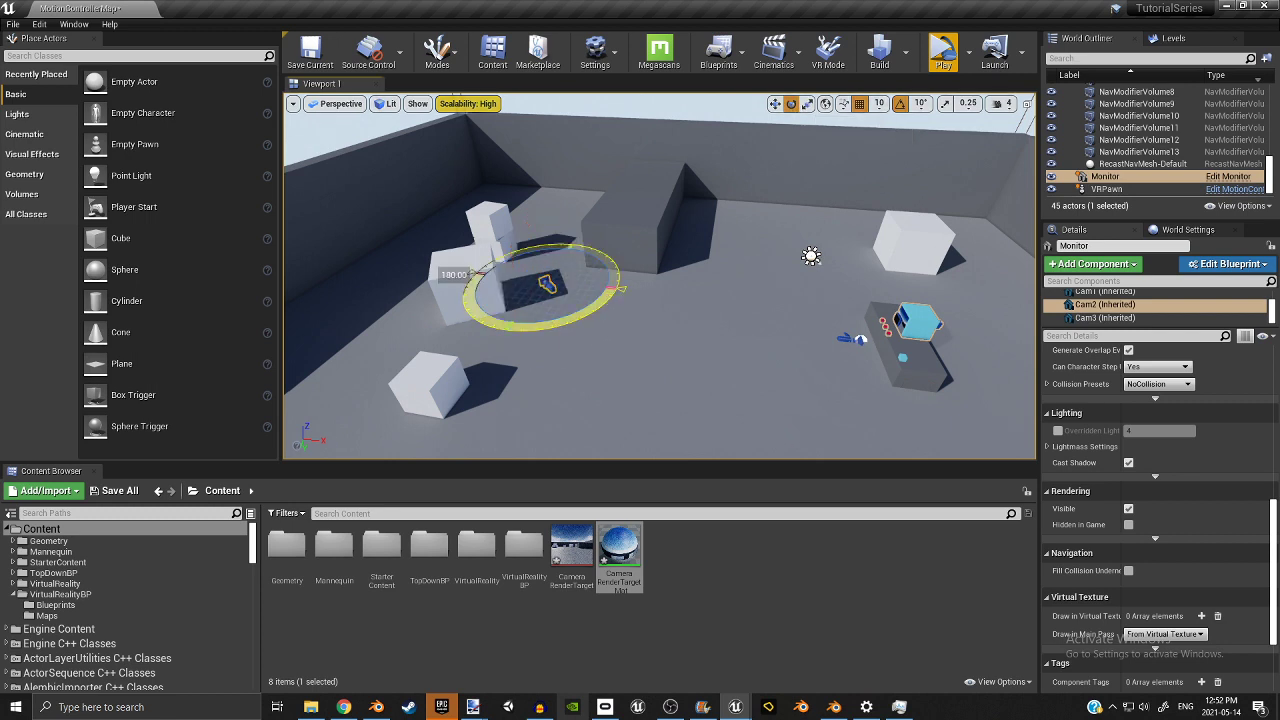
Select the Monitor's Cam3 component and move it away from the monitor onto the open floor of the arena.
{"action": "double_click", "coordinate": [1105, 317]}
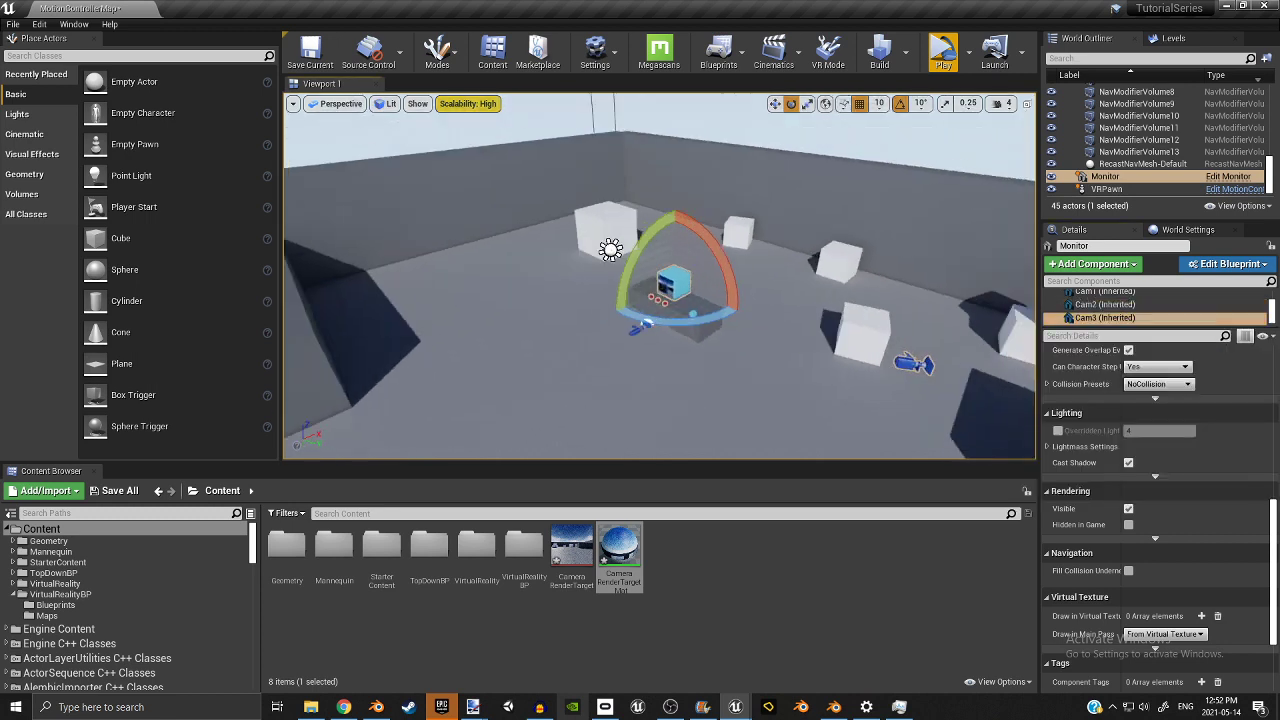
{"action": "right_click_drag", "start_coordinate": [607, 402], "coordinate": [748, 375]}
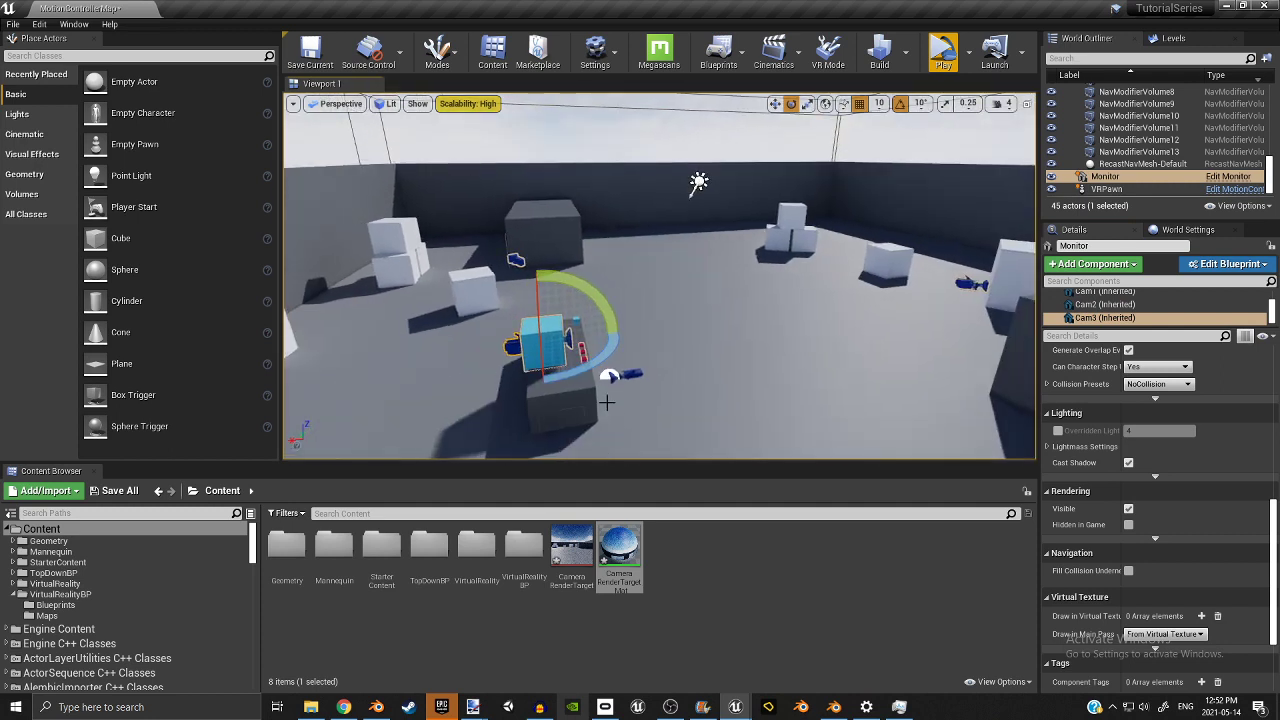
{"action": "left_click", "coordinate": [775, 105]}
{"action": "right_click_drag", "start_coordinate": [680, 230], "coordinate": [668, 320]}
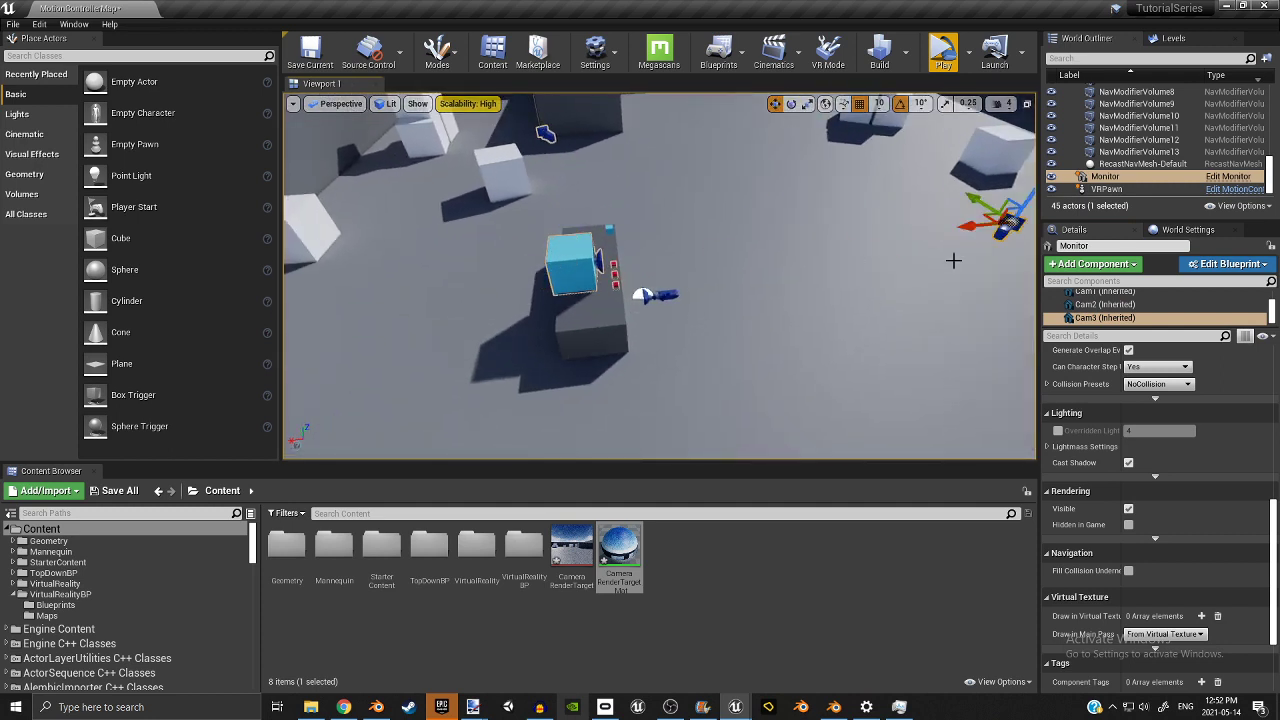
{"action": "right_click_drag", "start_coordinate": [954, 261], "coordinate": [1090, 232]}
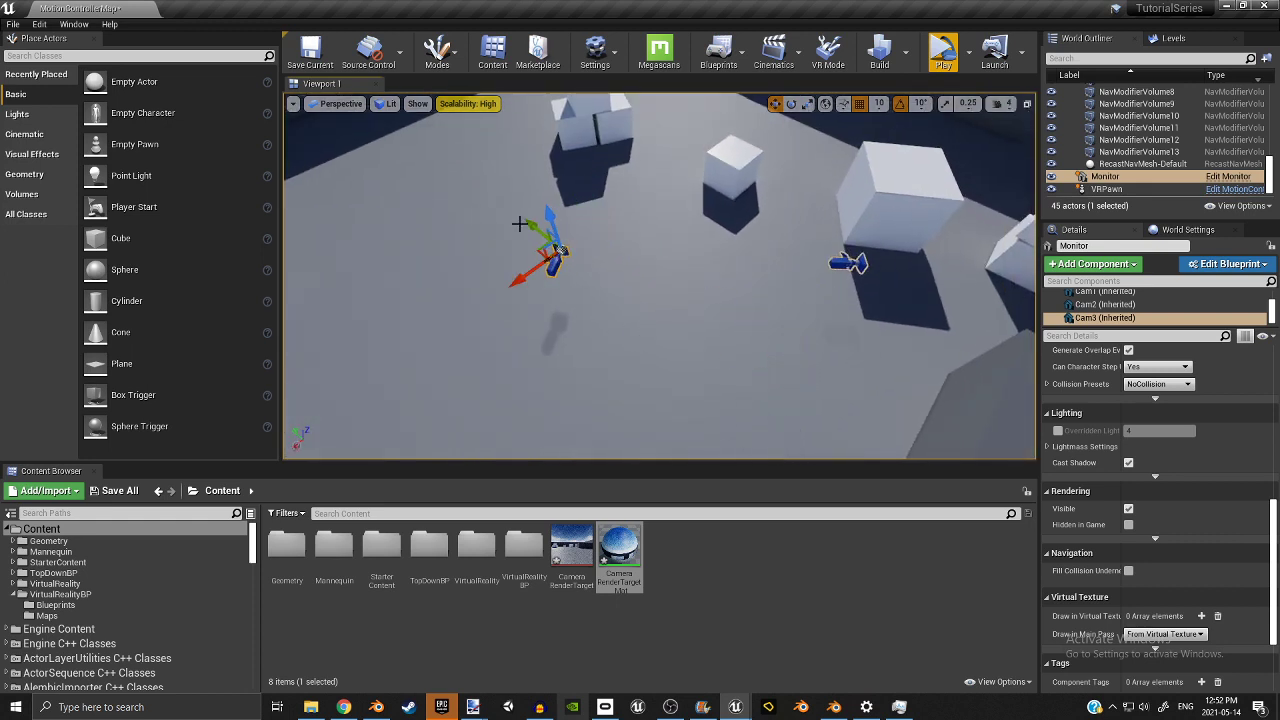
{"action": "right_click_drag", "start_coordinate": [464, 191], "coordinate": [205, 122]}
In the Monitor blueprint's event graph, add AttachComponentToComponent for SceneCaptureComponent2D after the Play Sound 2D node of the Cube overlap event.
{"action": "left_click", "coordinate": [1228, 264]}
{"action": "left_click", "coordinate": [1190, 289]}
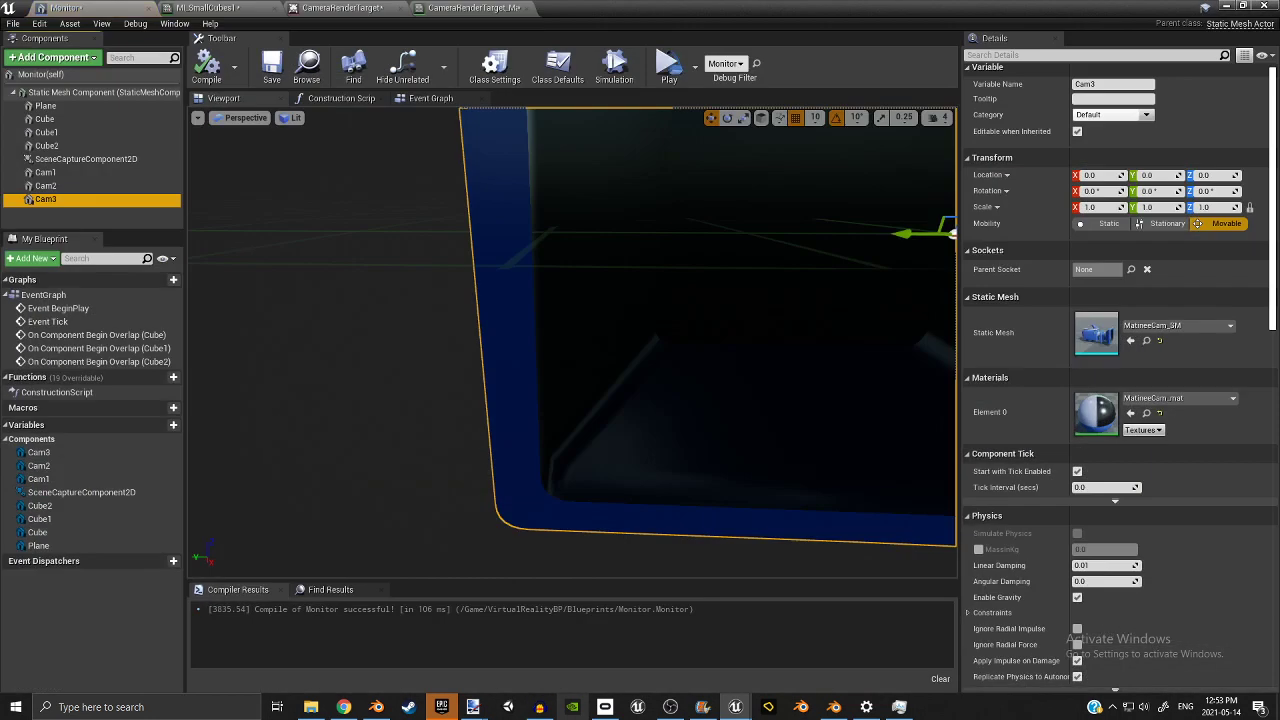
{"action": "left_click", "coordinate": [422, 103]}
{"action": "scroll", "coordinate": [474, 425], "scroll_direction": "up", "scroll_amount": 5}
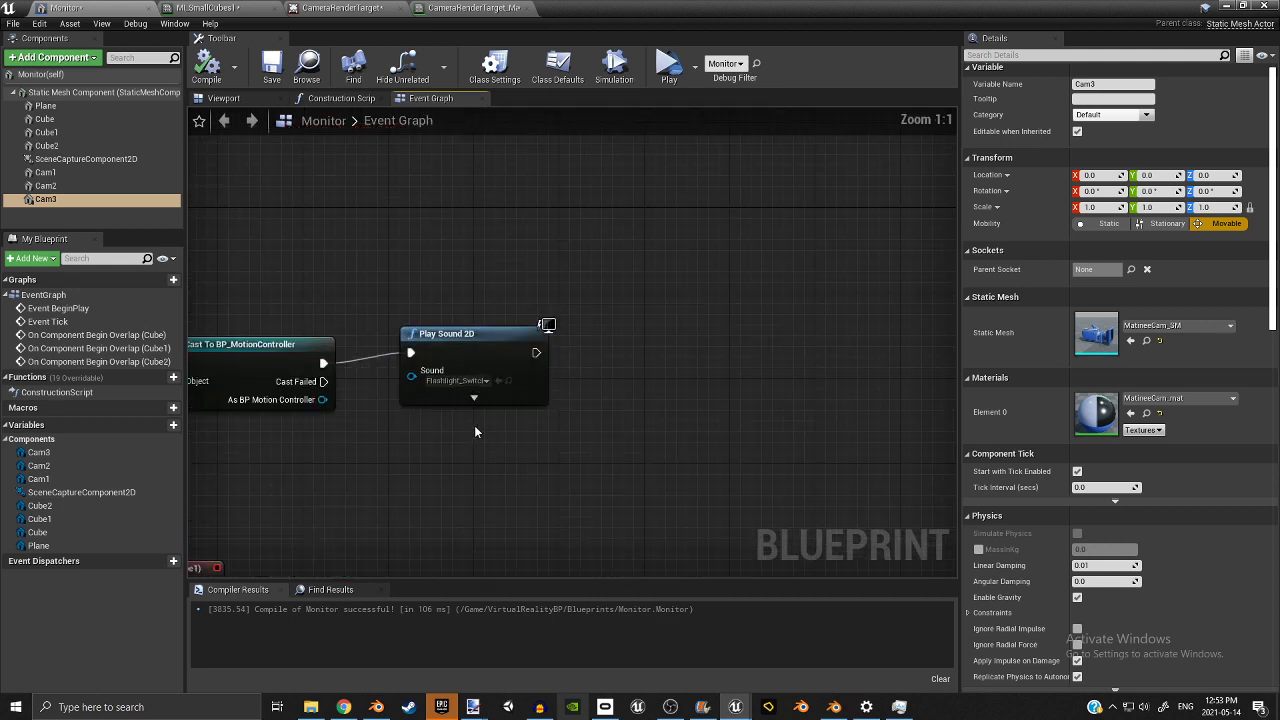
{"action": "left_click_drag", "start_coordinate": [704, 285], "coordinate": [704, 285]}
{"action": "type", "text": "attac"}
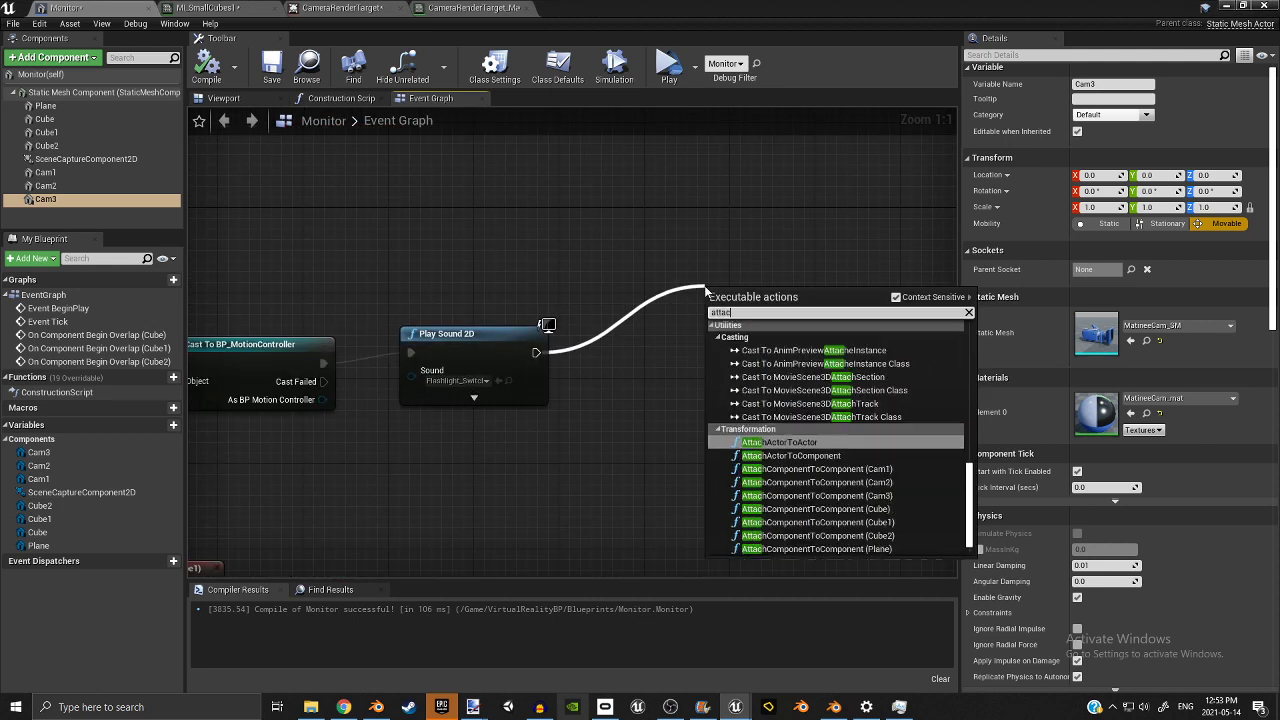
{"action": "type", "text": "h component to component"}
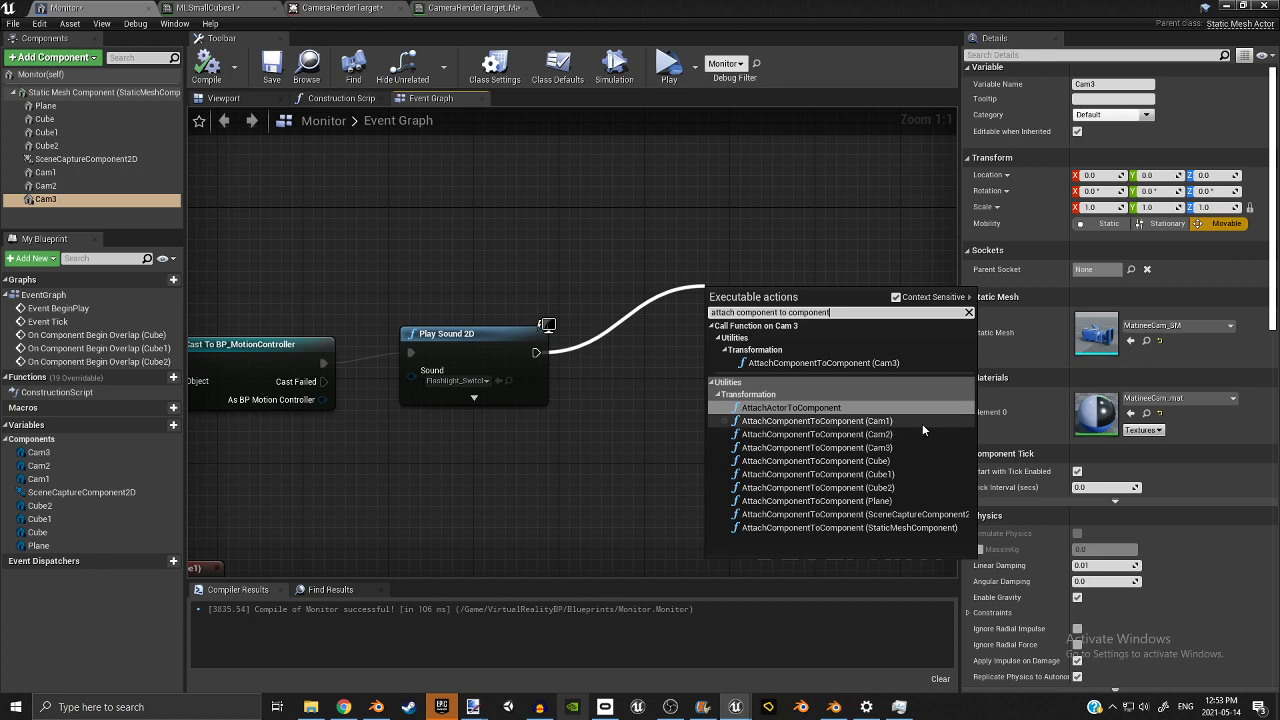
{"action": "left_click", "coordinate": [913, 516]}
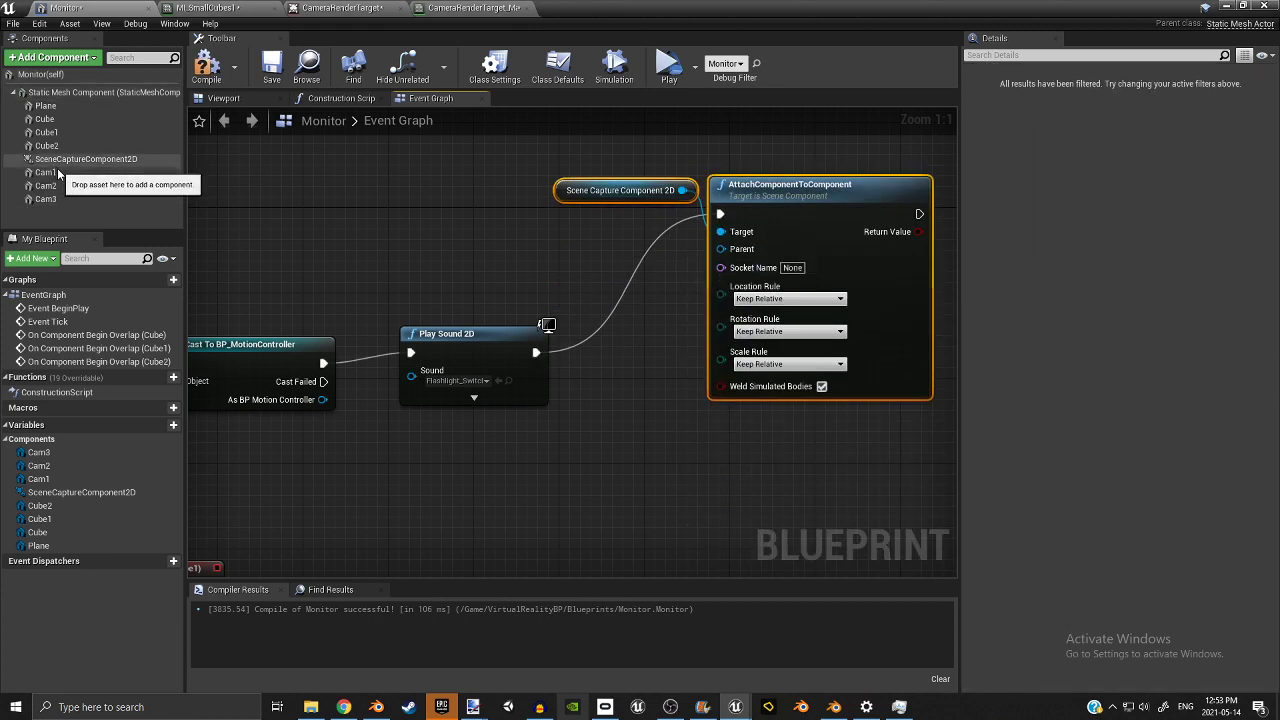
Set Cam1 as the attach node's Parent and its Location Rule and Rotation Rule to Snap to Target.
{"action": "left_click_drag", "start_coordinate": [45, 172], "coordinate": [420, 220]}
{"action": "left_click_drag", "start_coordinate": [722, 267], "coordinate": [722, 250]}
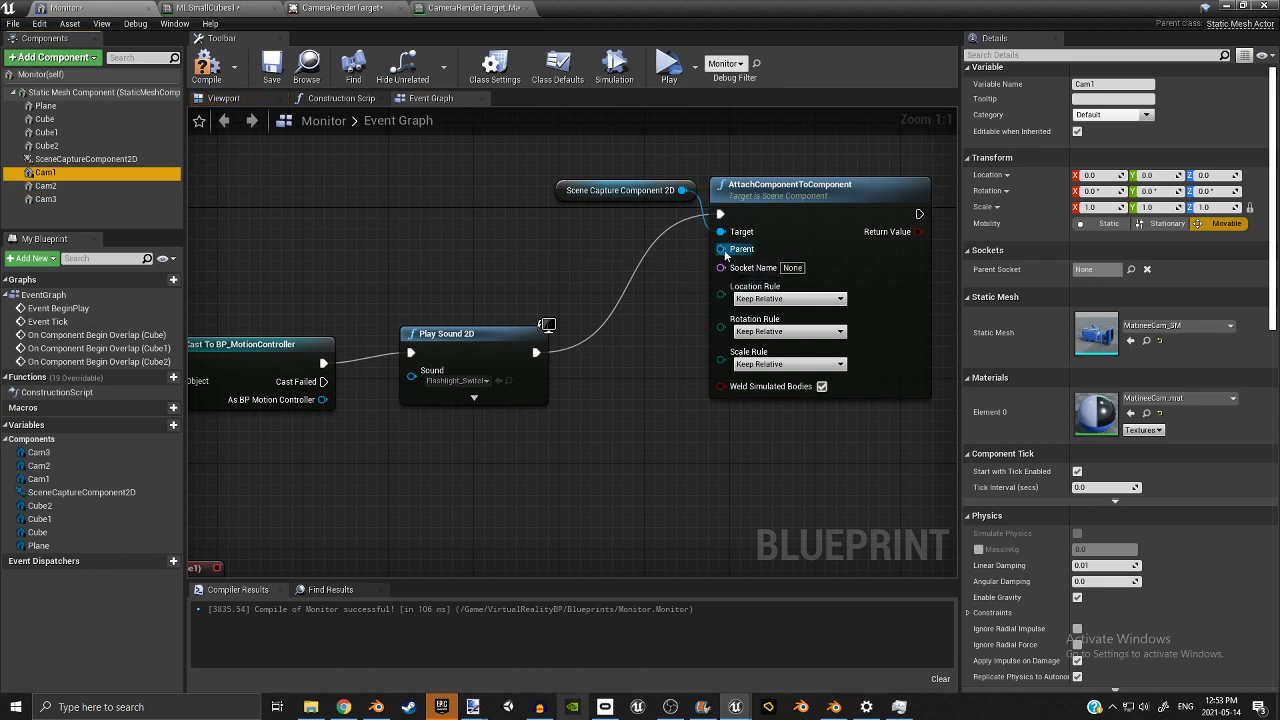
{"action": "left_click", "coordinate": [789, 298]}
{"action": "left_click", "coordinate": [772, 330]}
{"action": "left_click", "coordinate": [776, 332]}
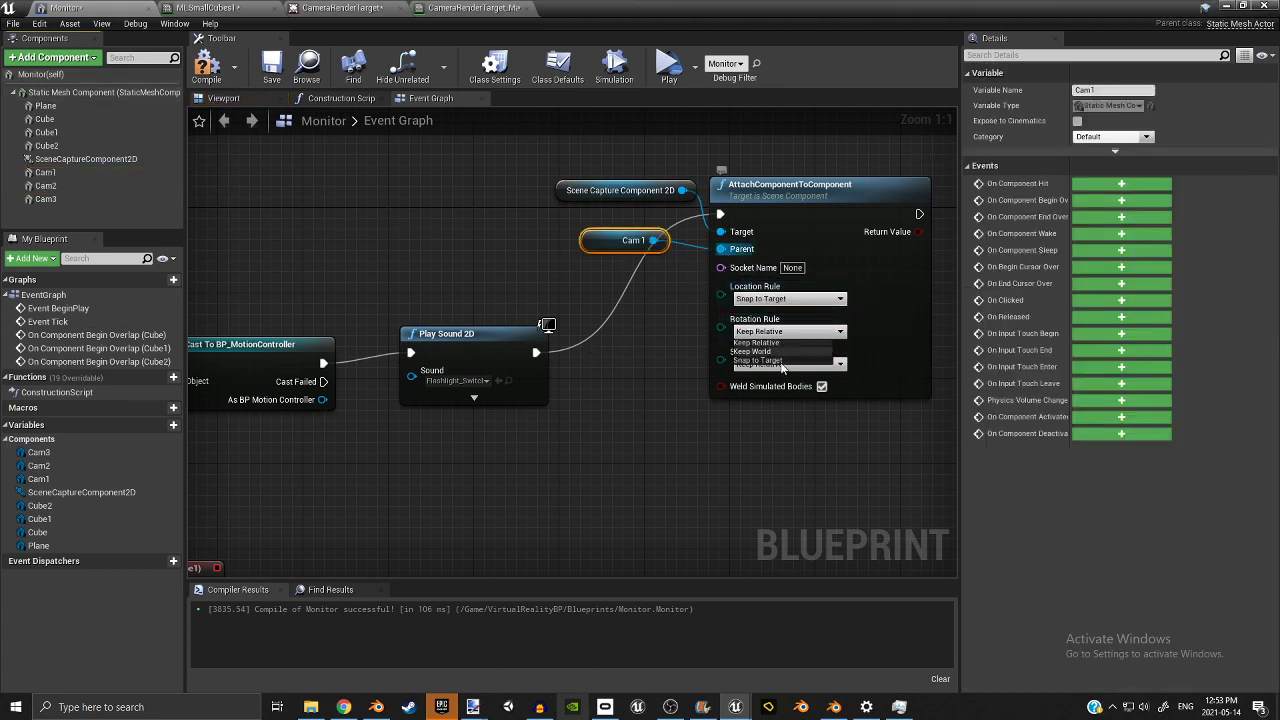
{"action": "left_click", "coordinate": [777, 361]}
Copy the scene capture reference and attach node to the Cube1 branch, connect them after Play Sound 2D, and use Cam2 as Parent.
{"action": "scroll", "coordinate": [511, 497], "scroll_direction": "down", "scroll_amount": 4}
{"action": "right_click_drag", "start_coordinate": [511, 497], "coordinate": [687, 464]}
{"action": "scroll", "coordinate": [798, 458], "scroll_direction": "up", "scroll_amount": 1}
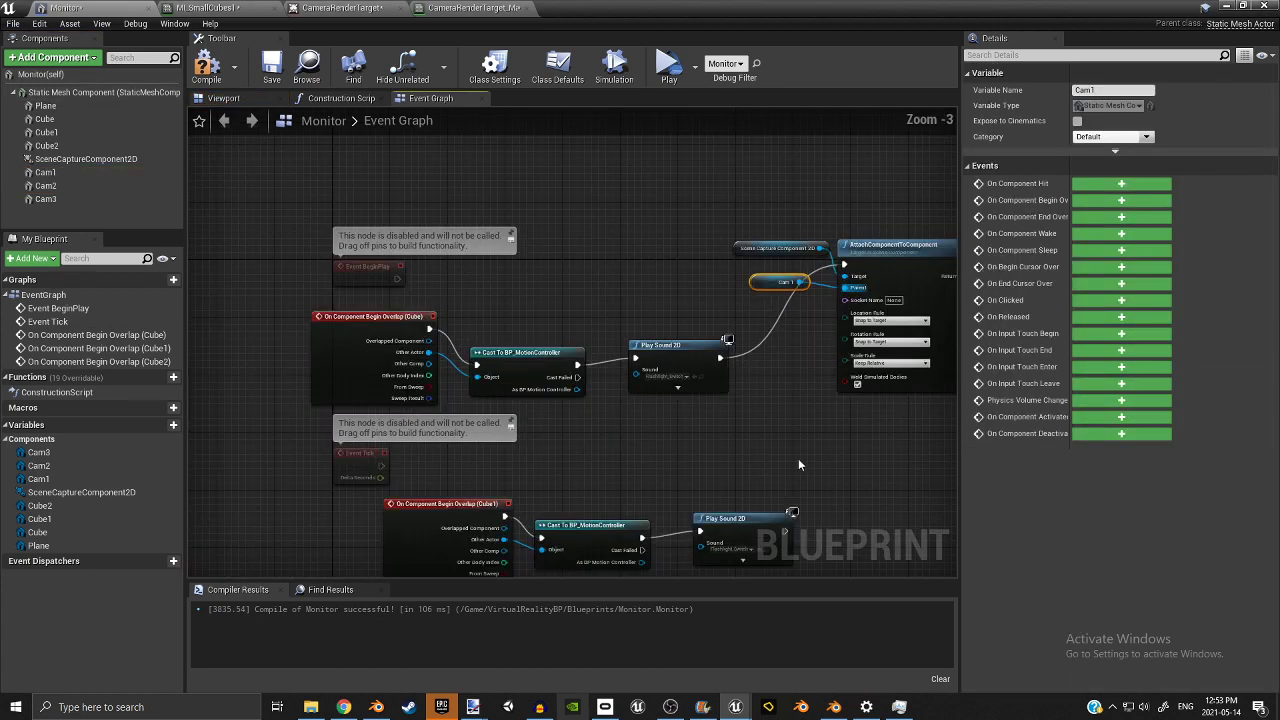
{"action": "left_click_drag", "start_coordinate": [665, 210], "coordinate": [665, 220]}
{"action": "key", "text": "ctrl+c"}
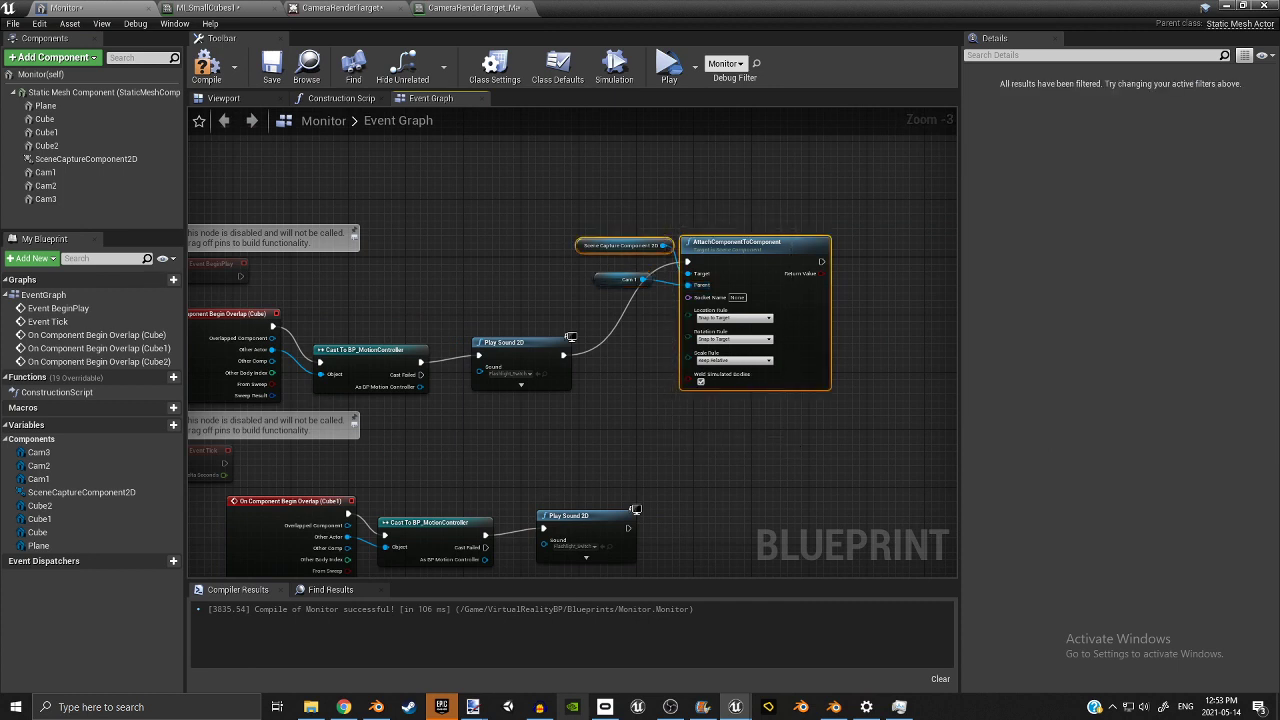
{"action": "right_click_drag", "start_coordinate": [724, 496], "coordinate": [721, 353]}
{"action": "left_click", "coordinate": [722, 353]}
{"action": "key", "text": "ctrl+v"}
{"action": "left_click_drag", "start_coordinate": [785, 379], "coordinate": [639, 394]}
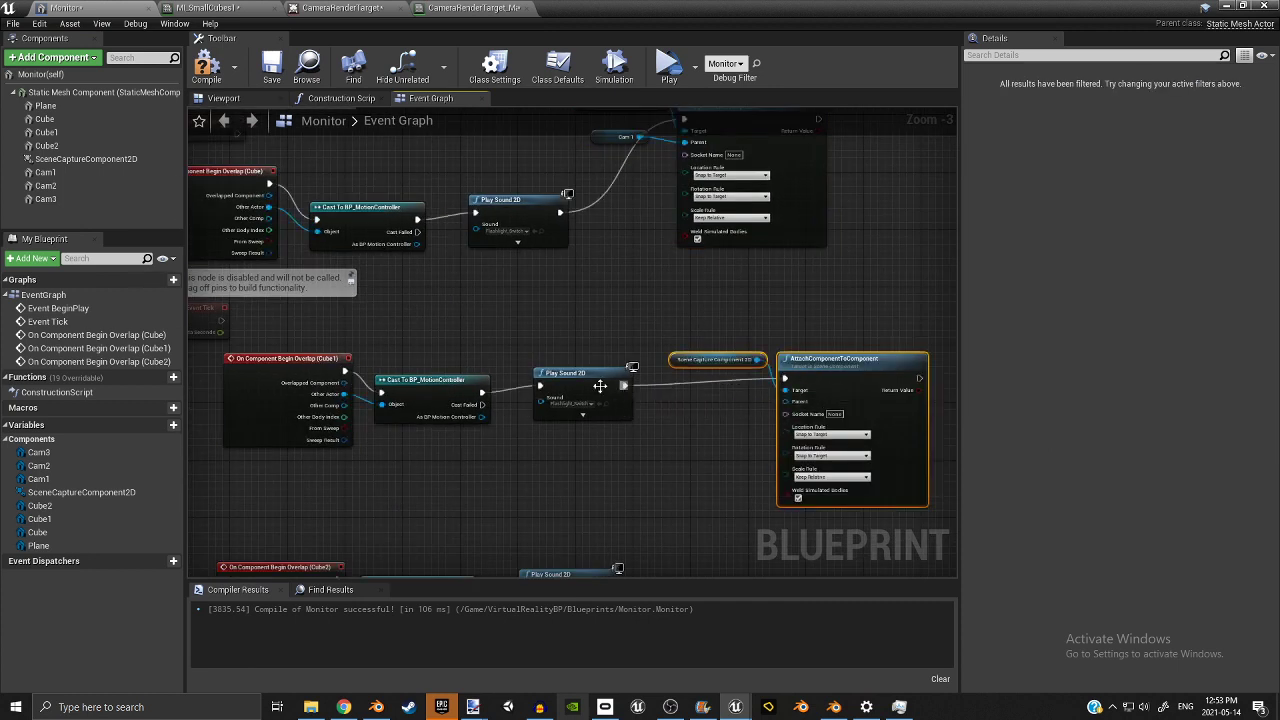
{"action": "left_click_drag", "start_coordinate": [45, 185], "coordinate": [799, 410]}
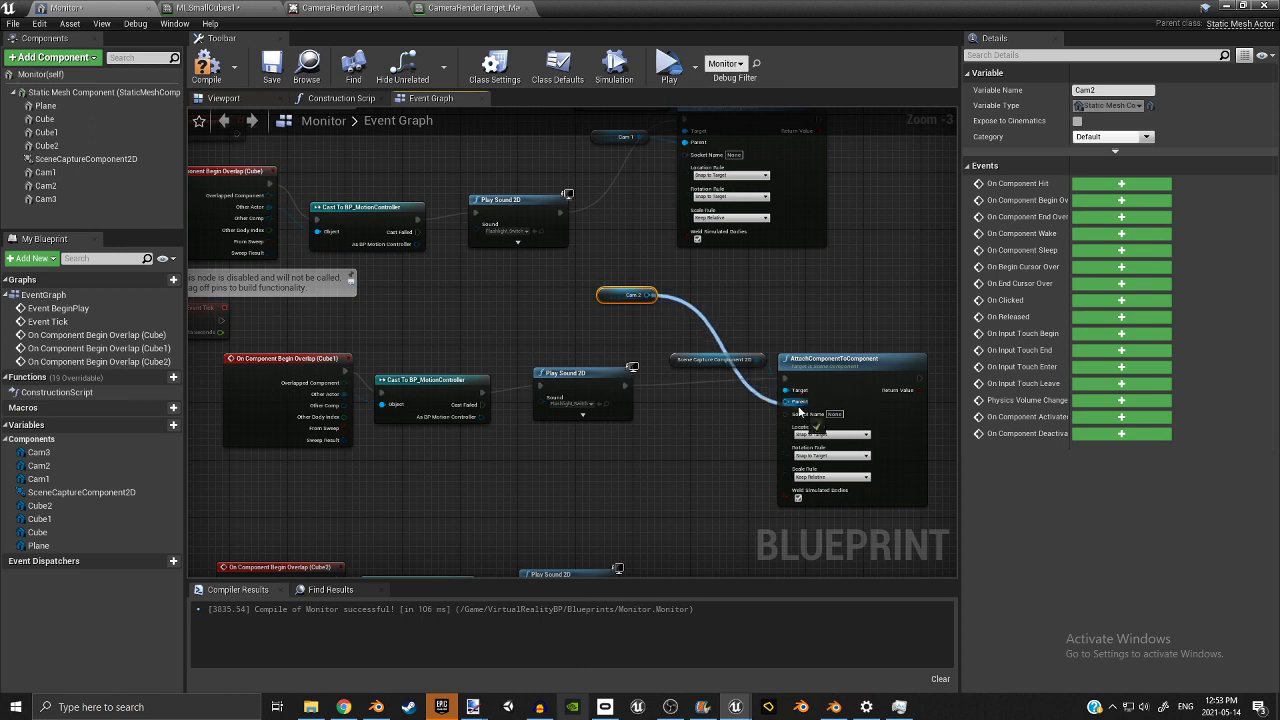
Place another attach node copy after Play Sound 2D in the Cube2 branch with Cam3 as Parent, and compile the blueprint.
{"action": "scroll", "coordinate": [724, 251], "scroll_direction": "down", "scroll_amount": 2}
{"action": "left_click", "coordinate": [122, 188]}
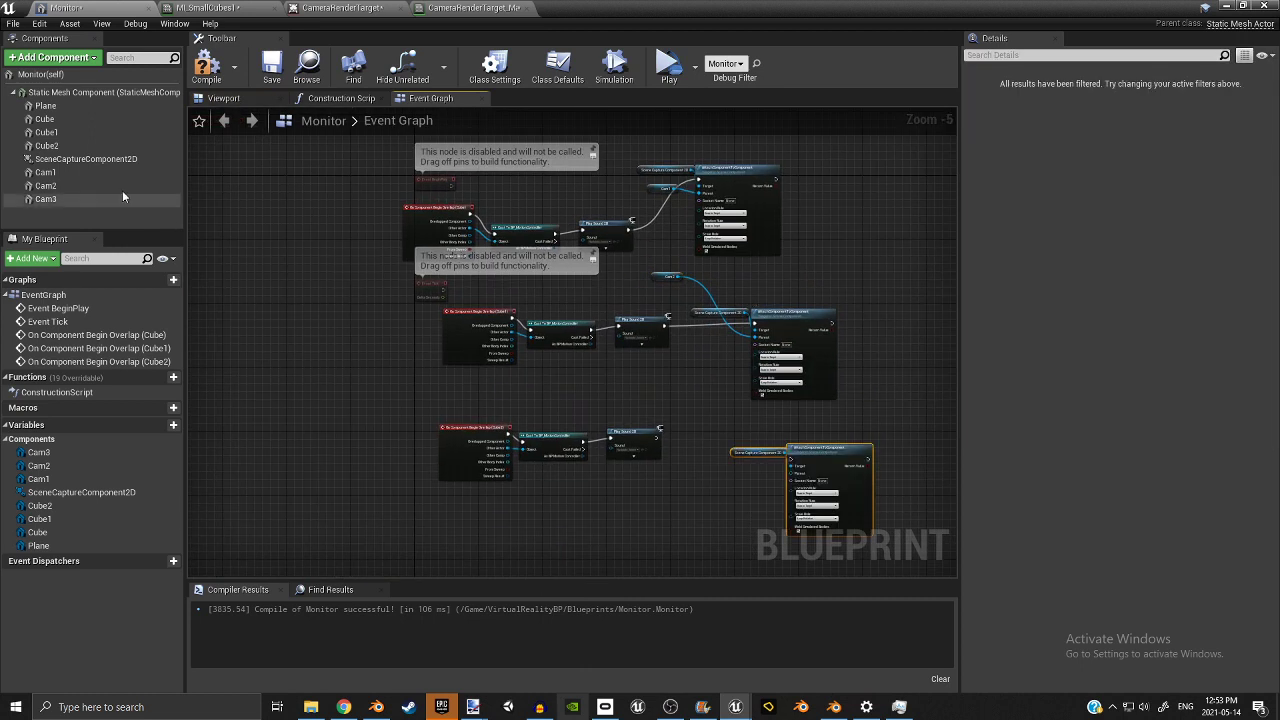
{"action": "left_click_drag", "start_coordinate": [94, 199], "coordinate": [616, 400]}
{"action": "scroll", "coordinate": [882, 484], "scroll_direction": "up", "scroll_amount": 3}
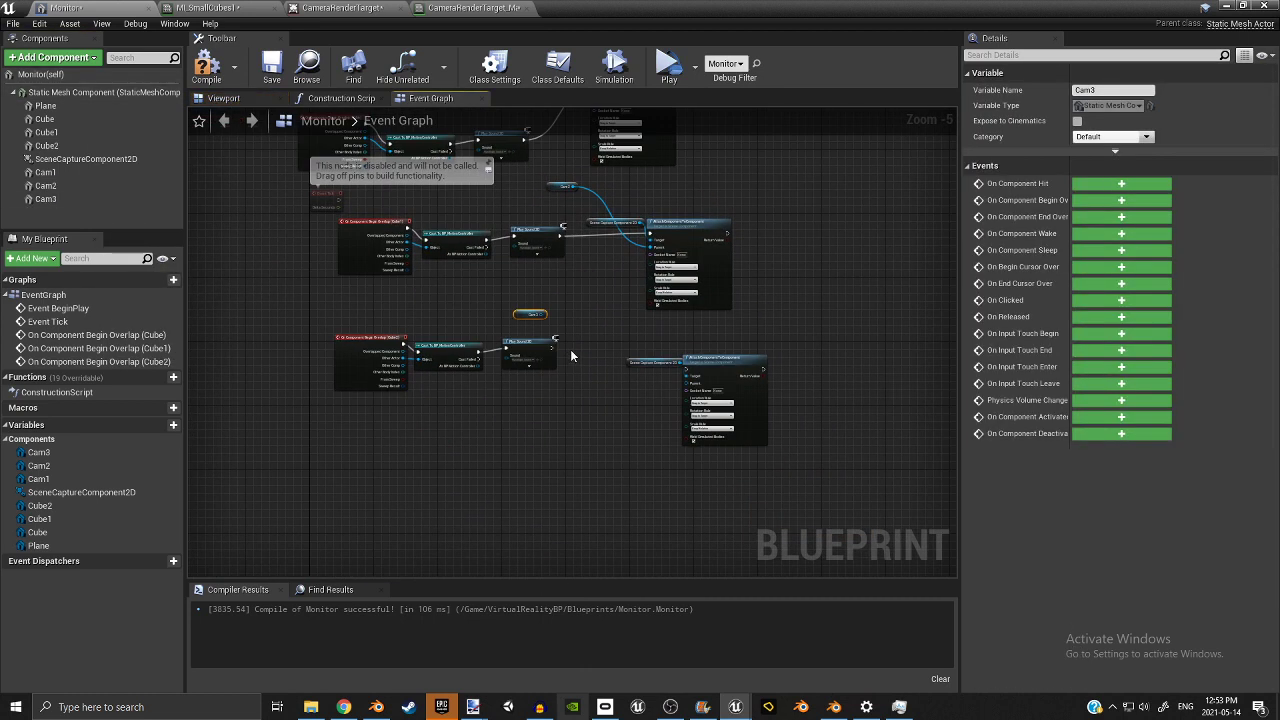
{"action": "left_click_drag", "start_coordinate": [807, 538], "coordinate": [748, 373]}
{"action": "left_click_drag", "start_coordinate": [845, 397], "coordinate": [645, 349]}
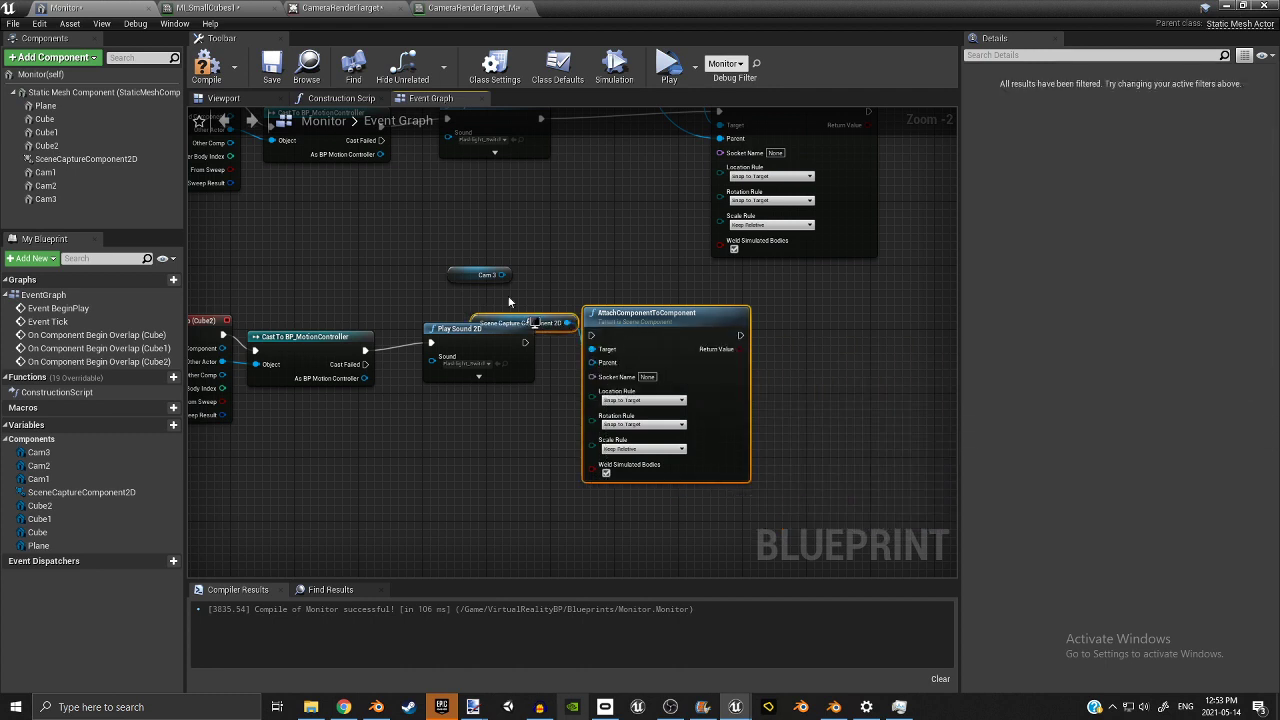
{"action": "left_click_drag", "start_coordinate": [503, 276], "coordinate": [607, 347]}
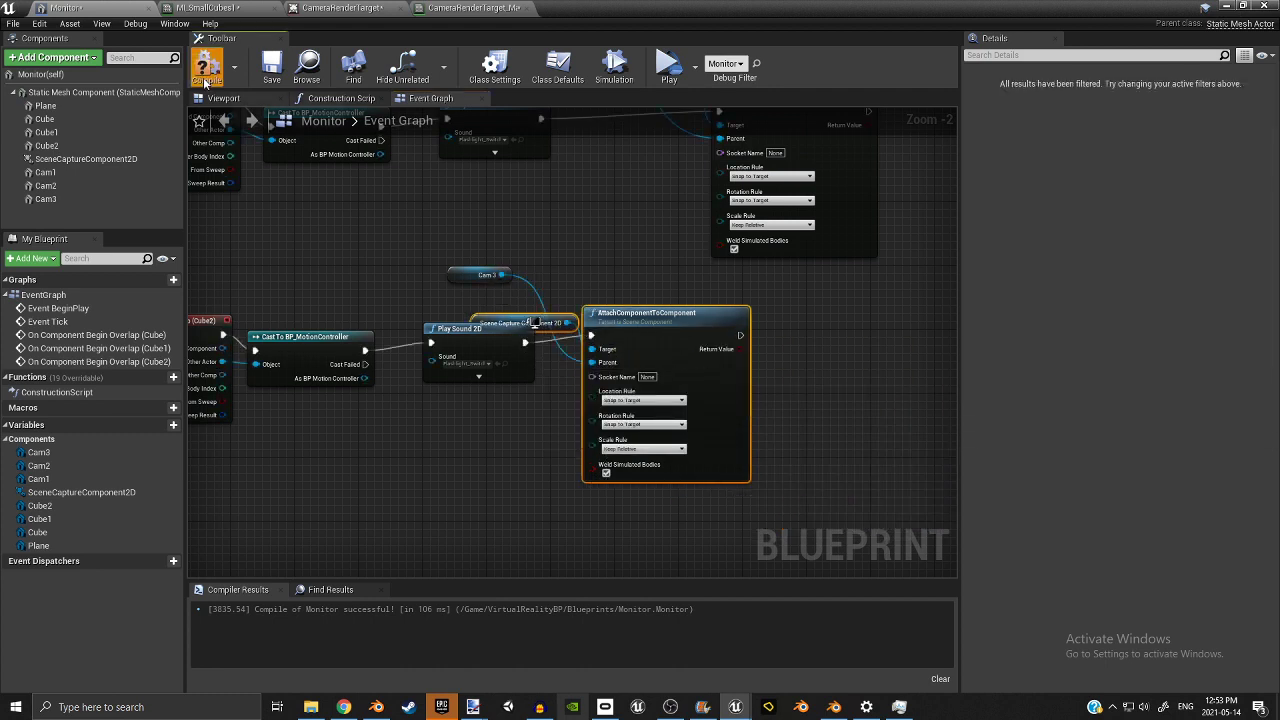
{"action": "left_click", "coordinate": [205, 83]}
Add an Event BeginPlay node above the Cube branch and connect it to the Cam1 AttachComponentToComponent node.
{"action": "right_click_drag", "start_coordinate": [377, 202], "coordinate": [408, 565]}
{"action": "right_click_drag", "start_coordinate": [503, 190], "coordinate": [541, 440]}
{"action": "right_click", "coordinate": [352, 298]}
{"action": "type", "text": "e"}
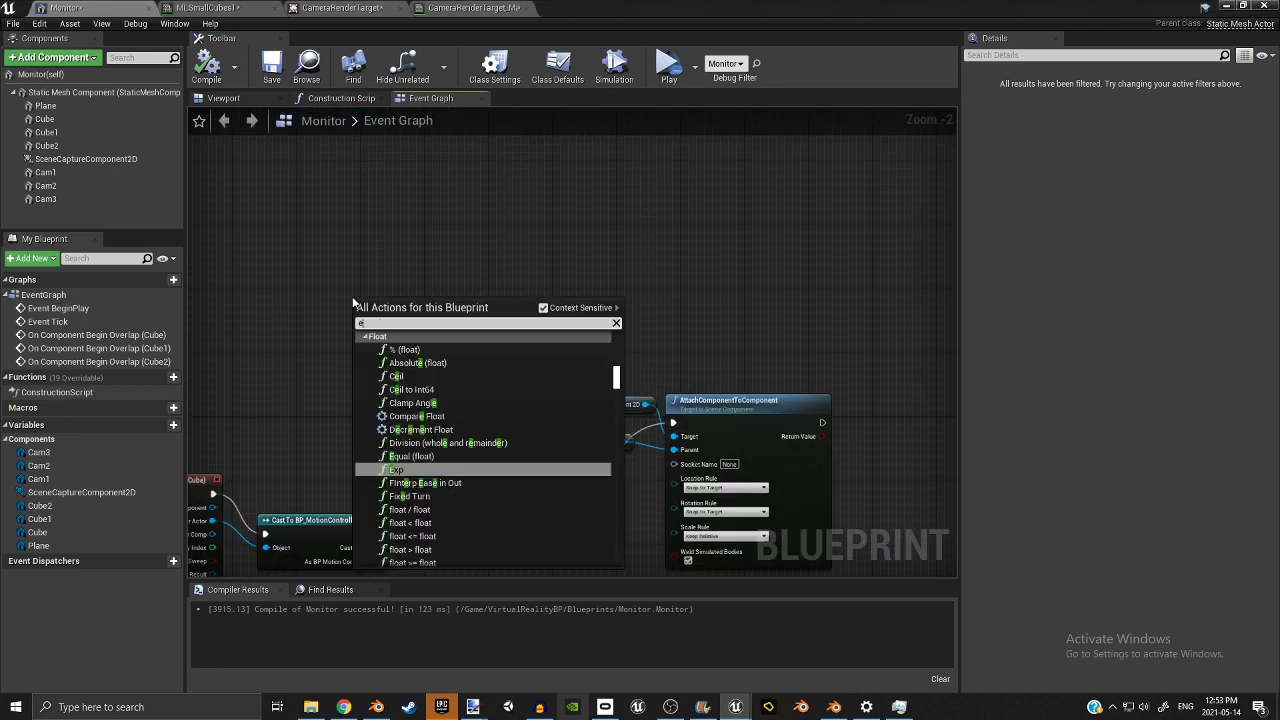
{"action": "type", "text": "vent beginp"}
{"action": "key", "text": "Return"}
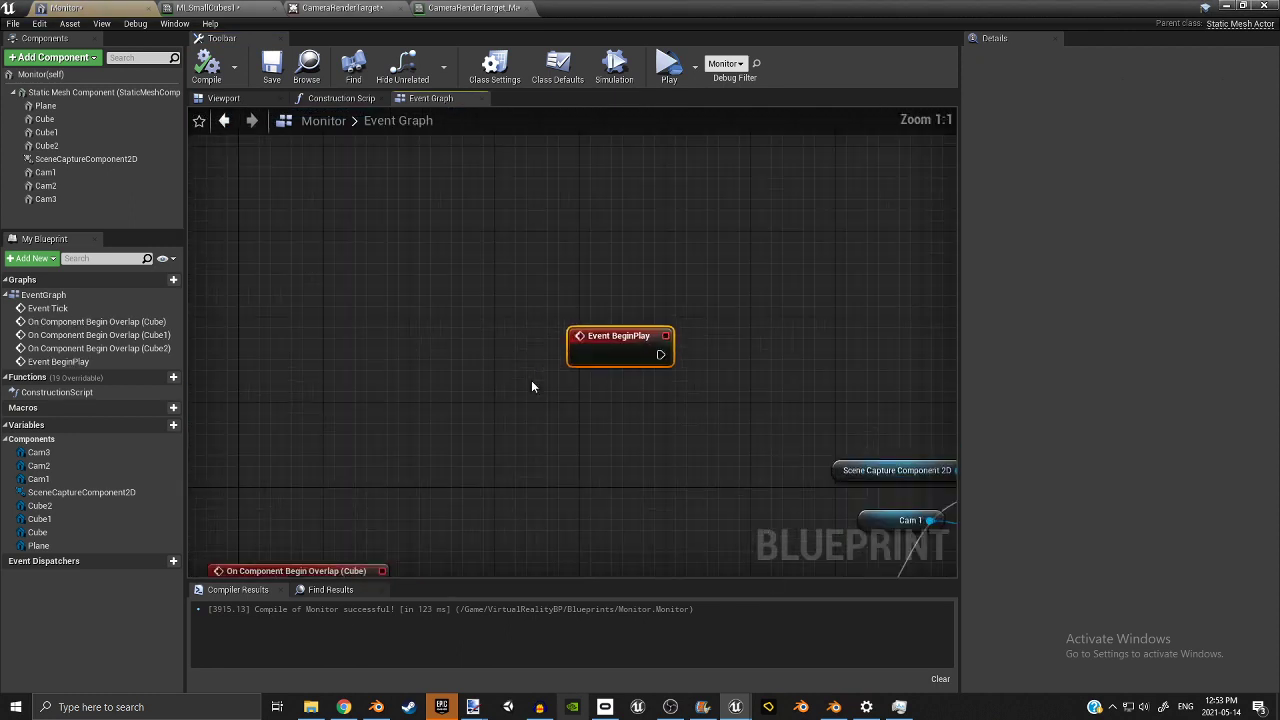
{"action": "right_click_drag", "start_coordinate": [531, 386], "coordinate": [306, 440]}
{"action": "left_click_drag", "start_coordinate": [436, 408], "coordinate": [774, 155]}
{"action": "right_click_drag", "start_coordinate": [649, 172], "coordinate": [649, 309]}
{"action": "left_click_drag", "start_coordinate": [436, 159], "coordinate": [772, 298]}
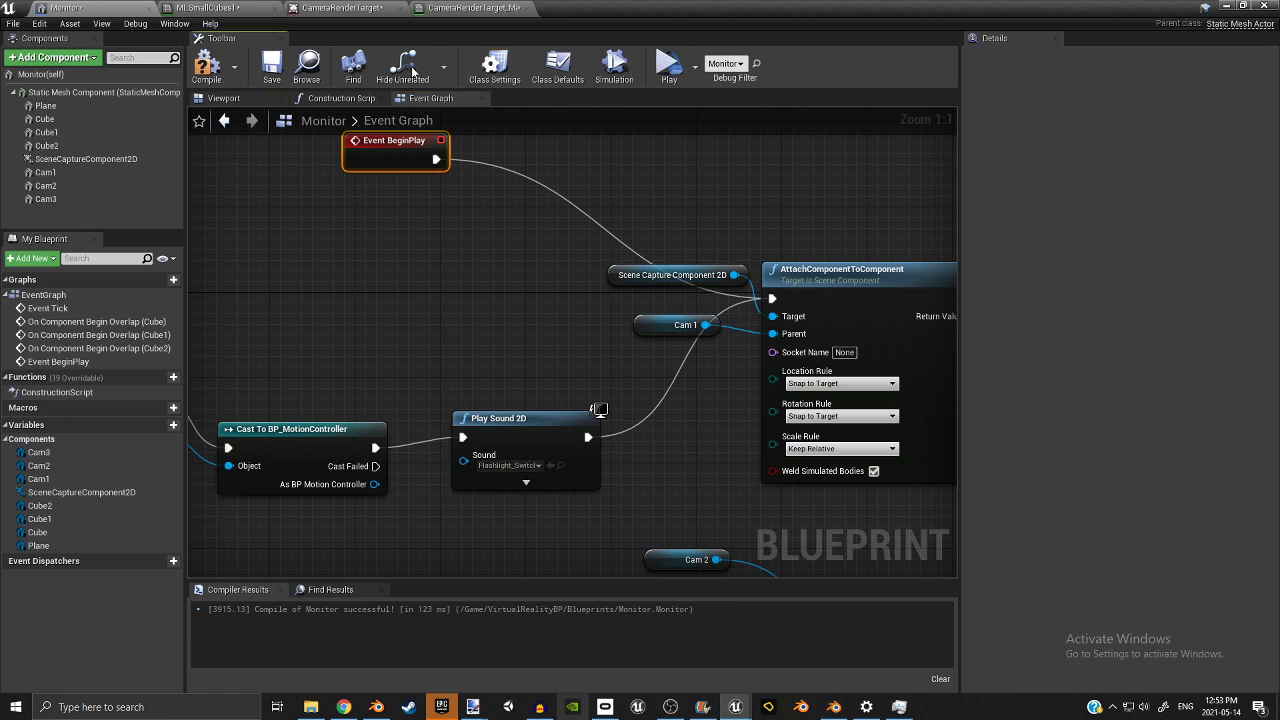
Return to the level, play it, and walk around to check the three cameras and the monitor's screen image.
{"action": "left_click", "coordinate": [1238, 7]}
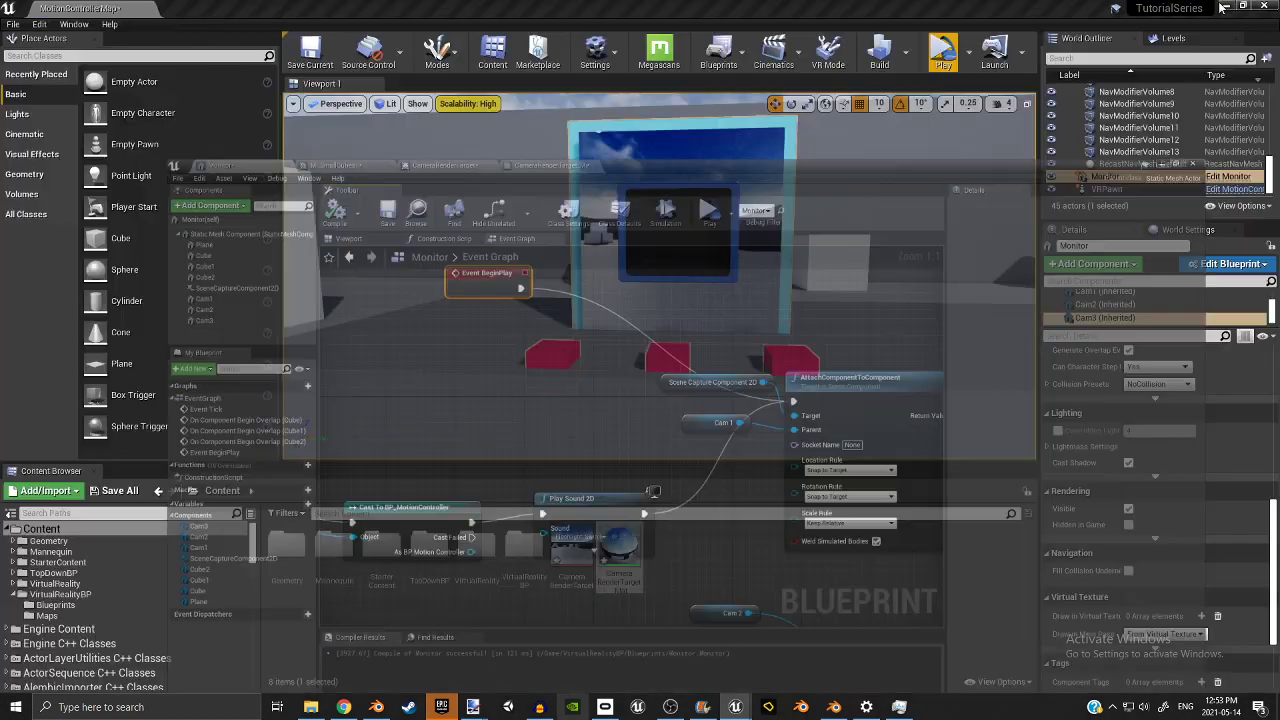
{"action": "left_click", "coordinate": [943, 50]}
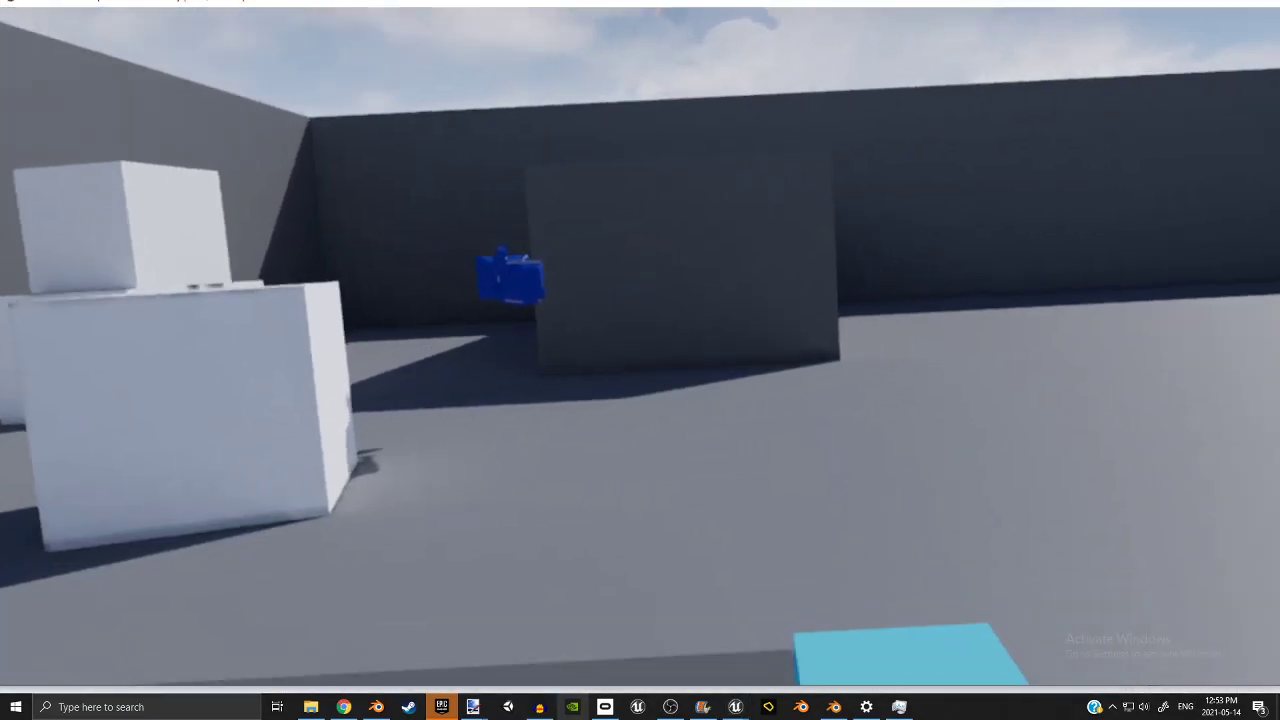
{"action": "key", "text": "w"}
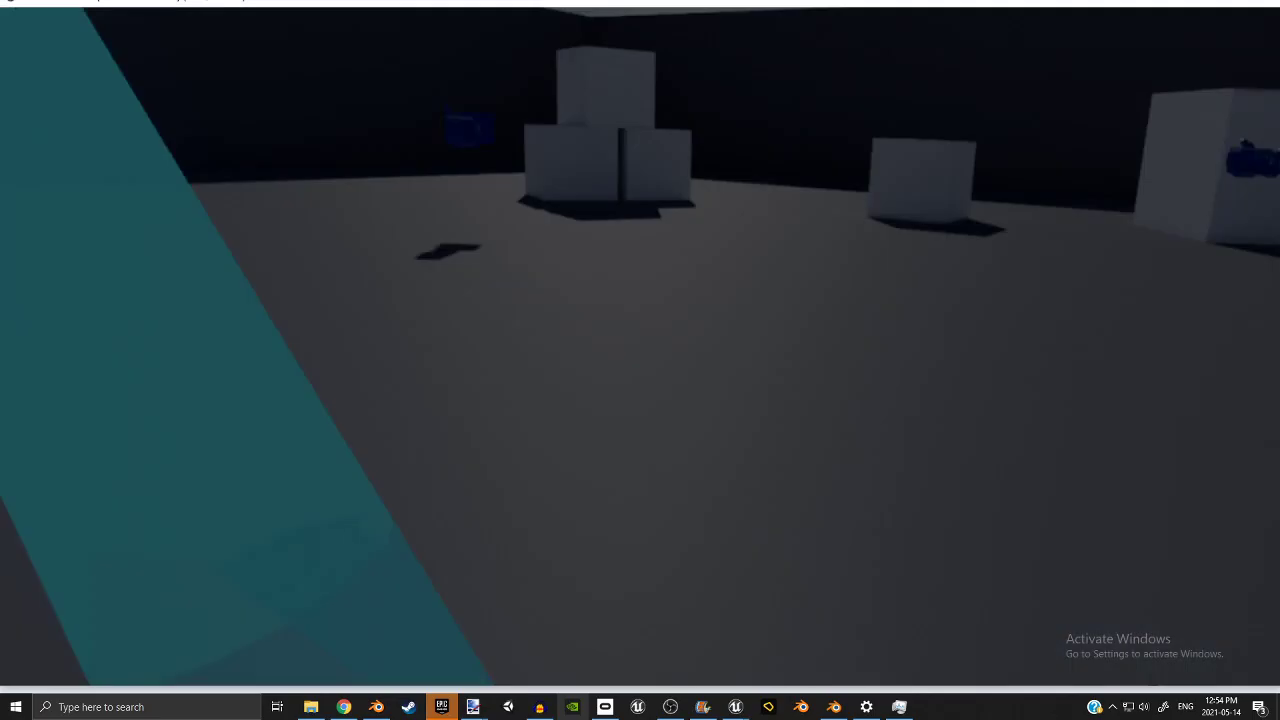
{"action": "key", "text": "s"}
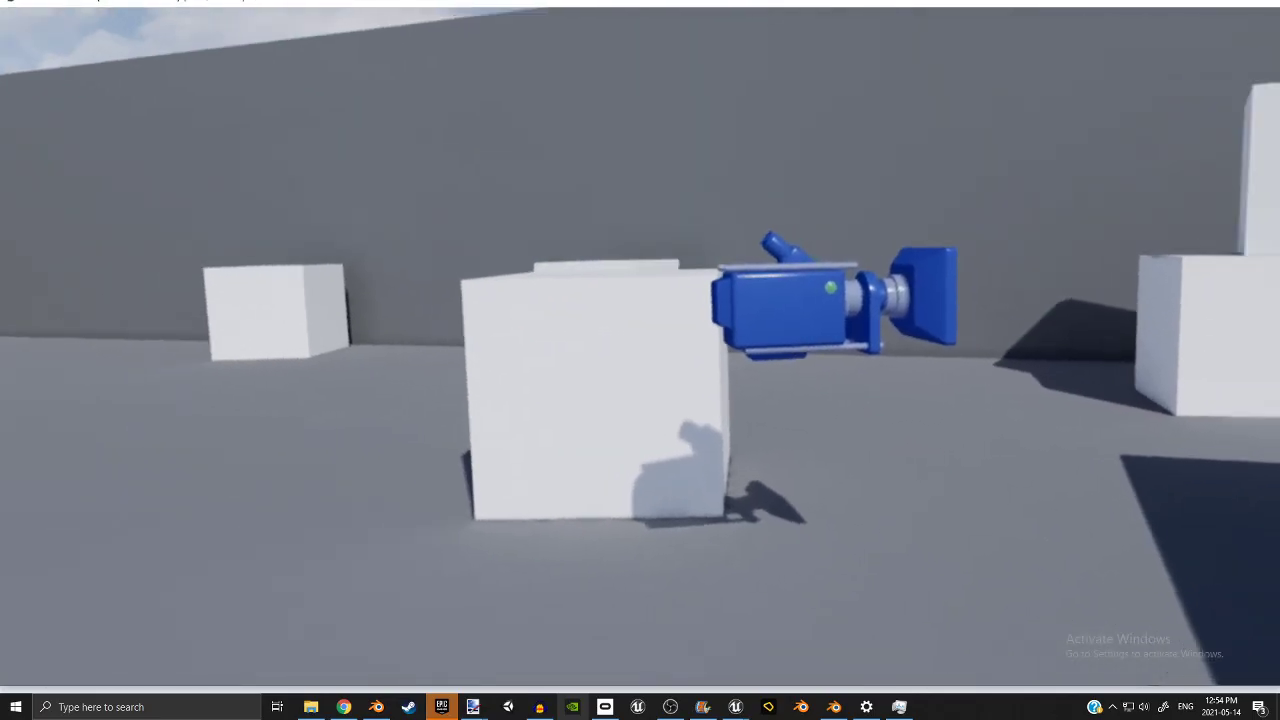
{"action": "key", "text": "w"}
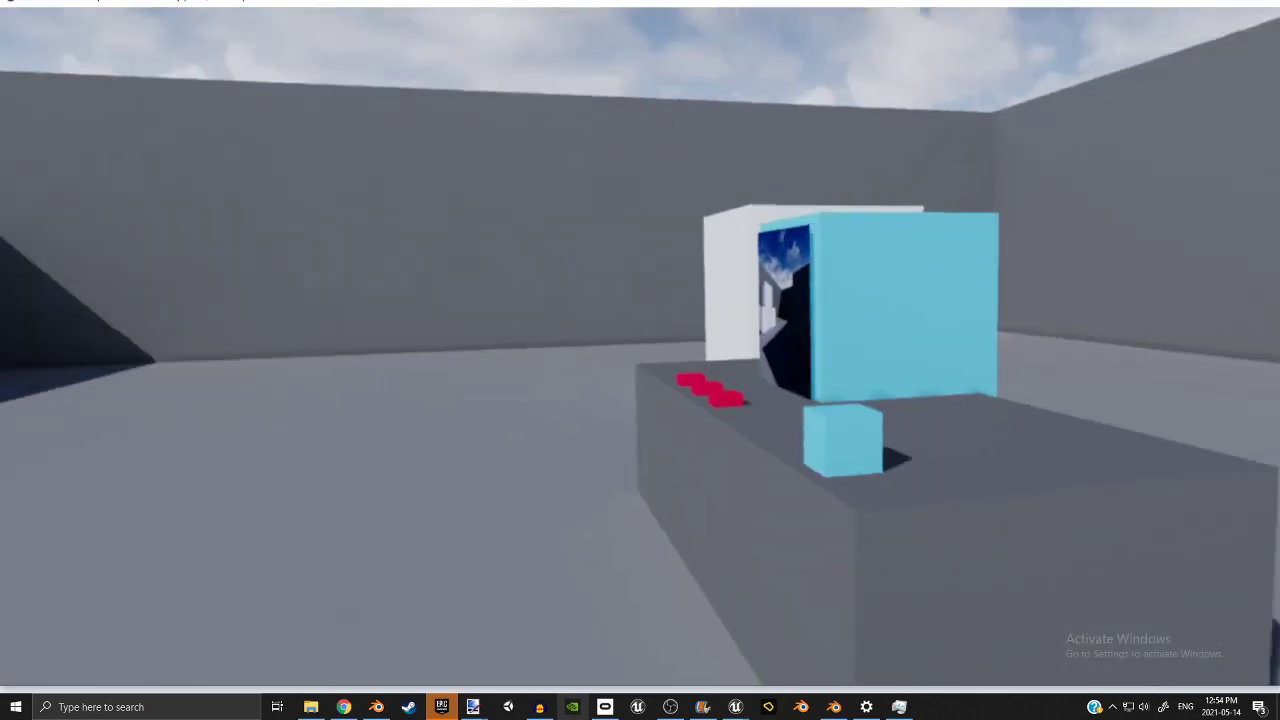
{"action": "key", "text": "w"}
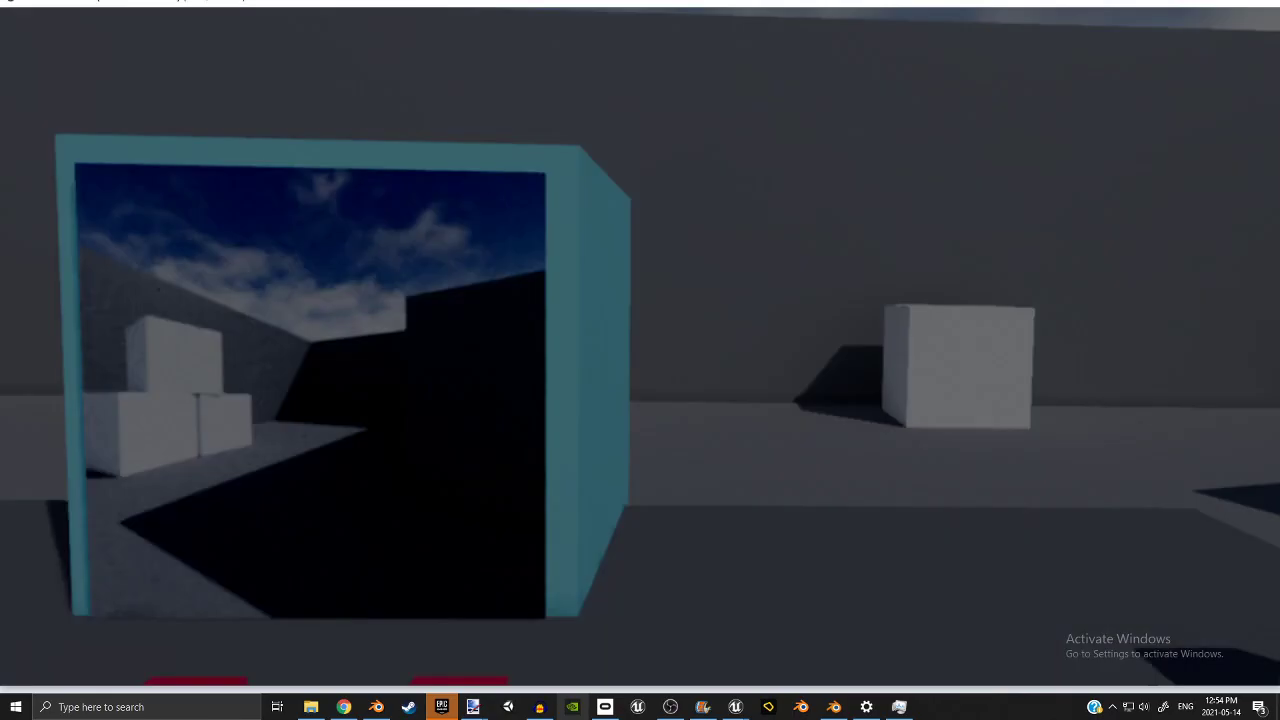